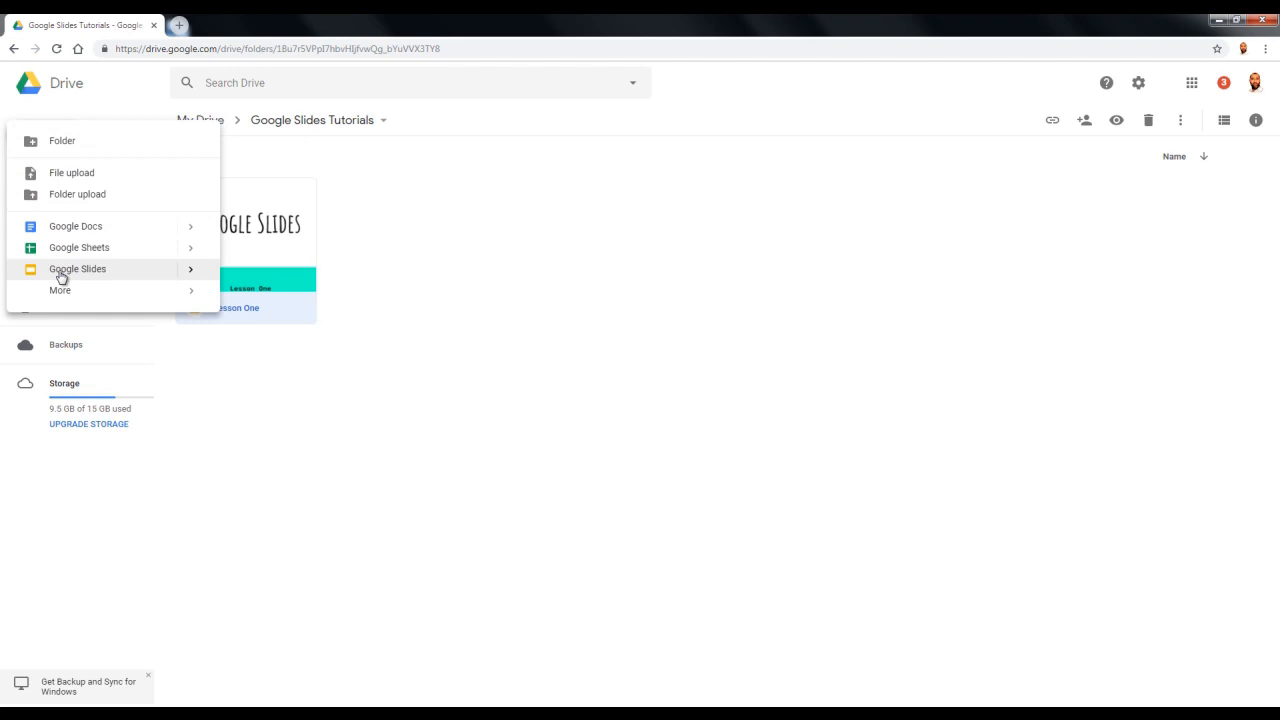
Create a blank Google Slides presentation in the Google Slides Tutorials folder and name it Lesson Two.
mouse_move(195, 275)
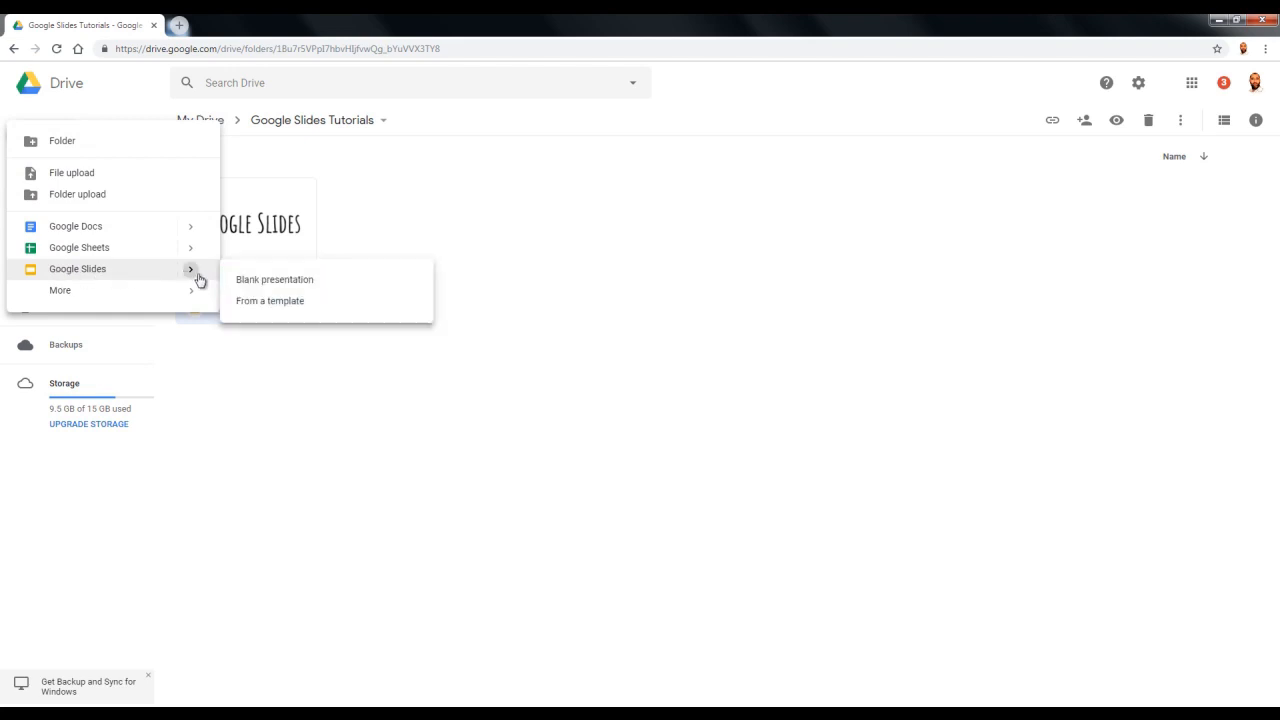
click(265, 281)
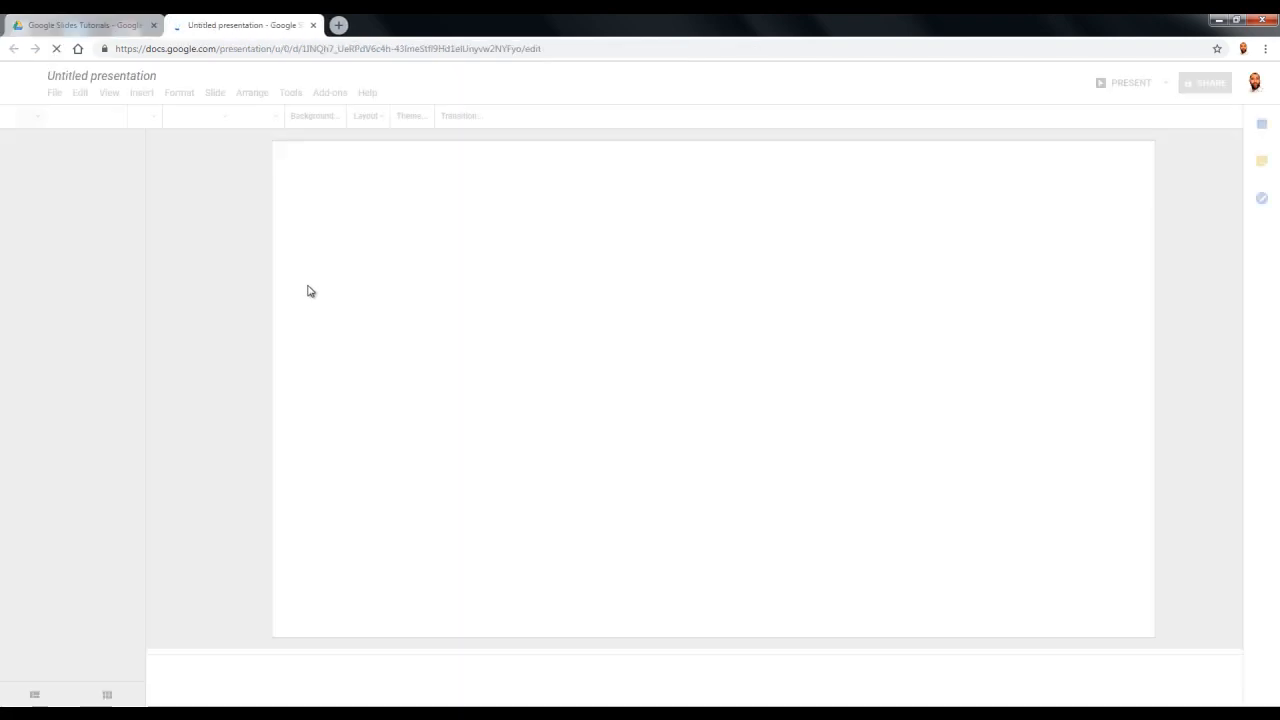
click(128, 78)
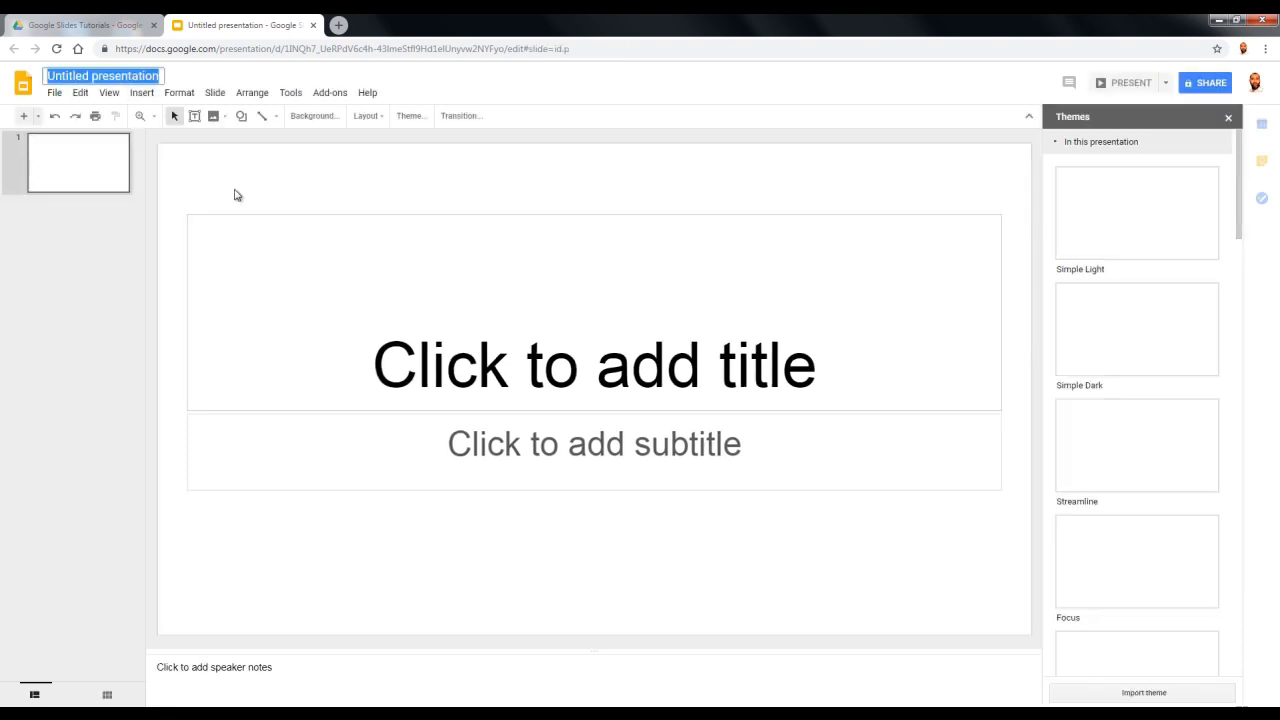
text(Lesson)
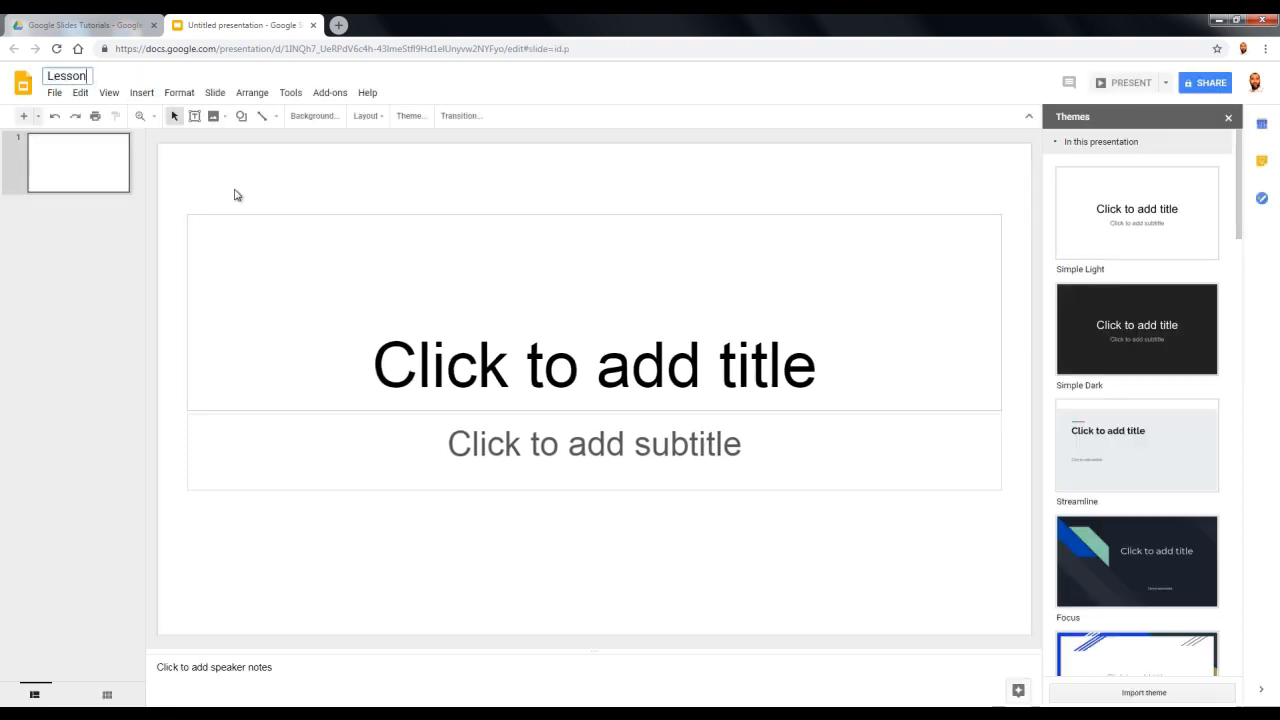
text( Two)
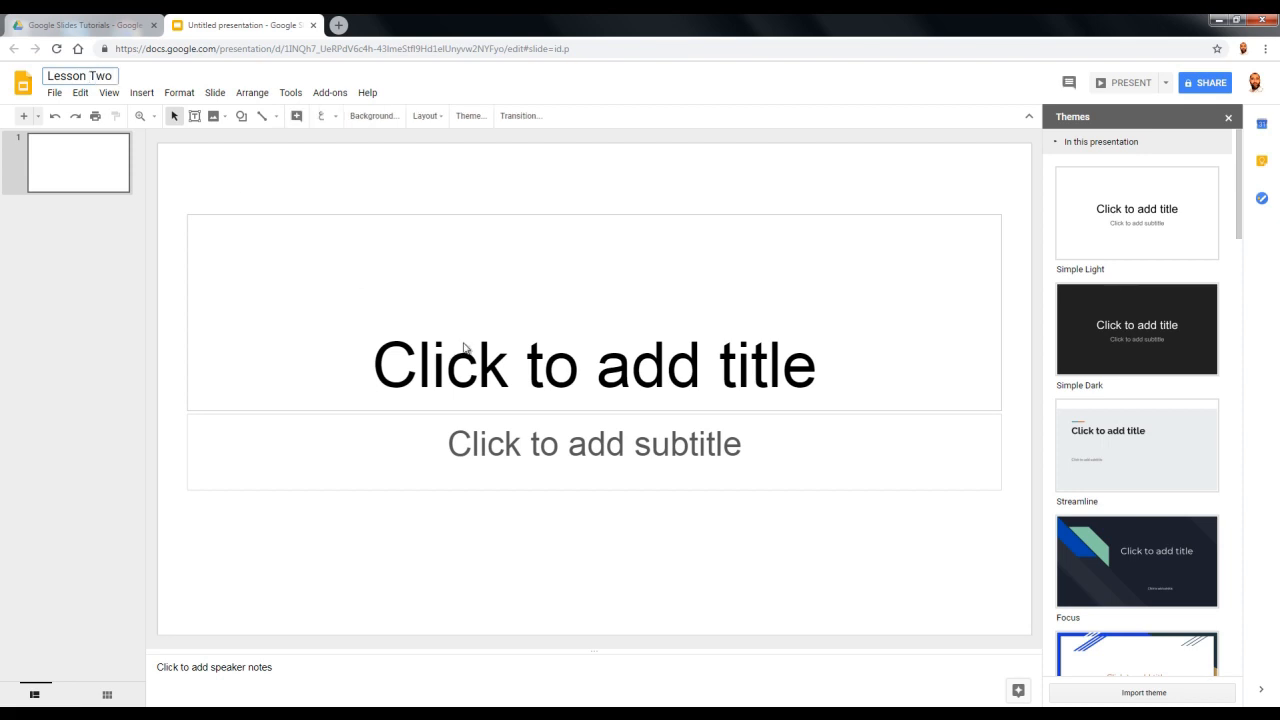
Fill in the title slide with the title "Google Slides" and the subtitle "Lesson Two".
click(489, 348)
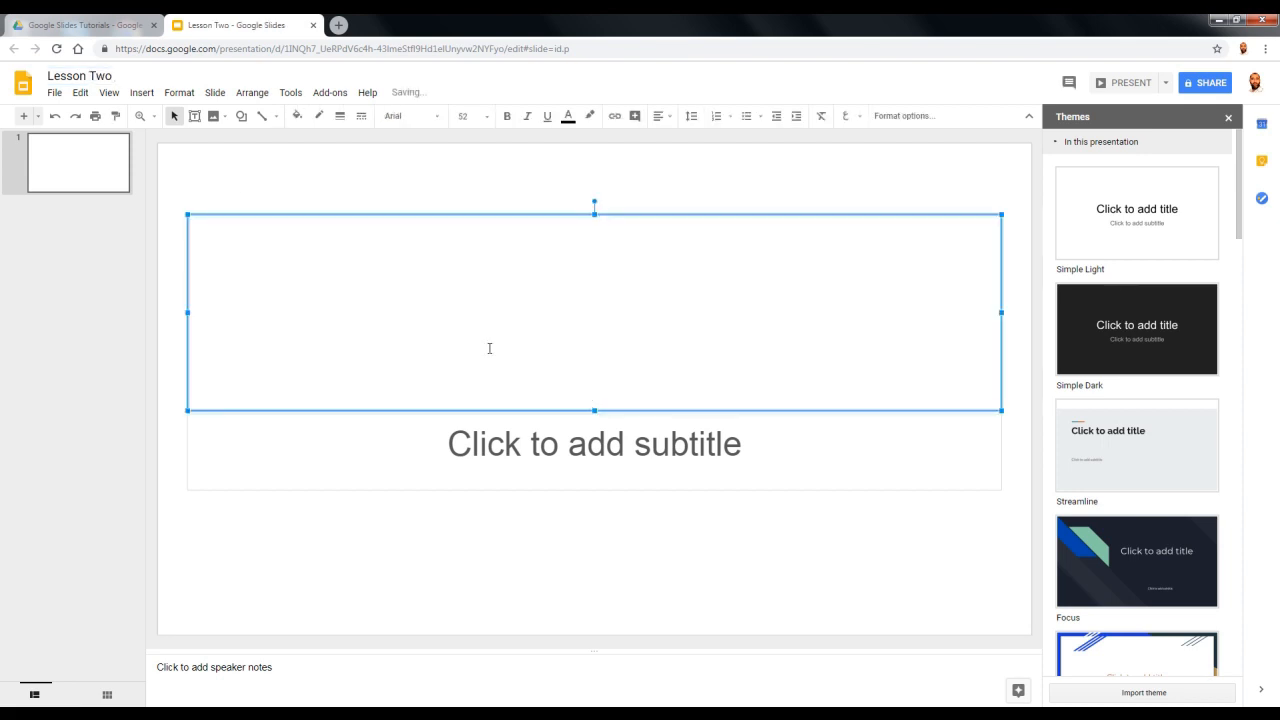
text(Googl)
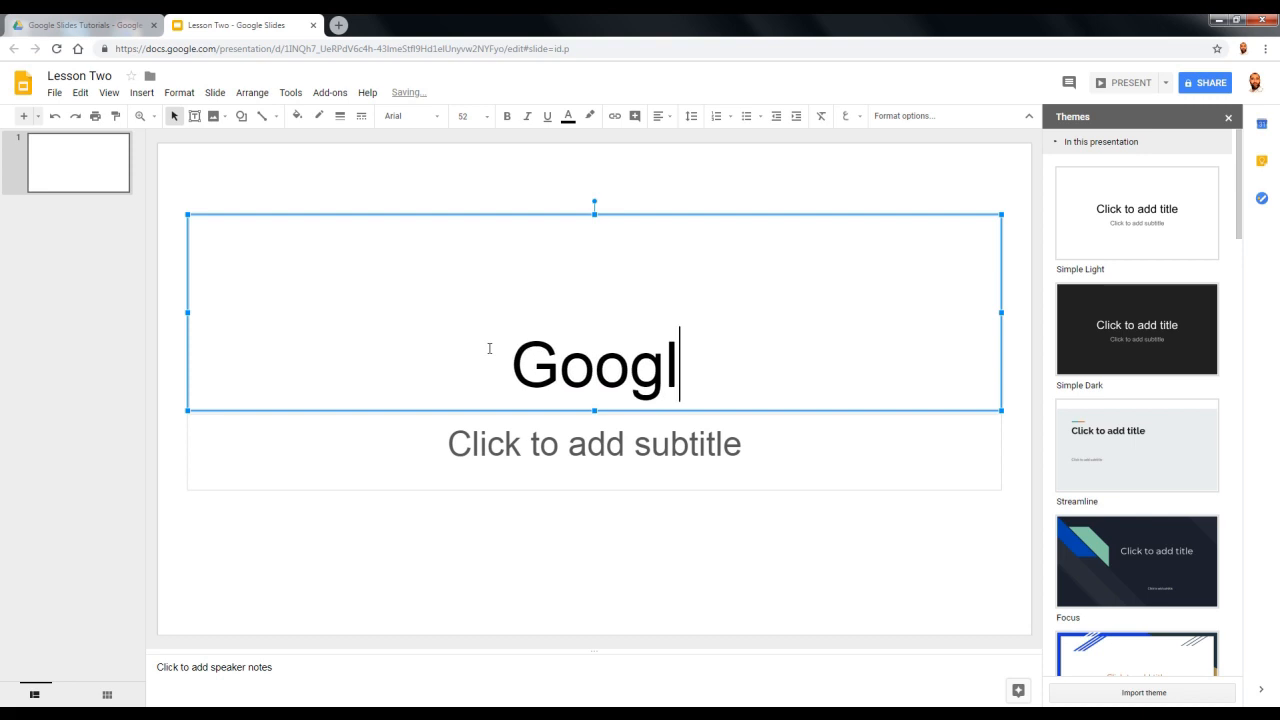
text(e Slides)
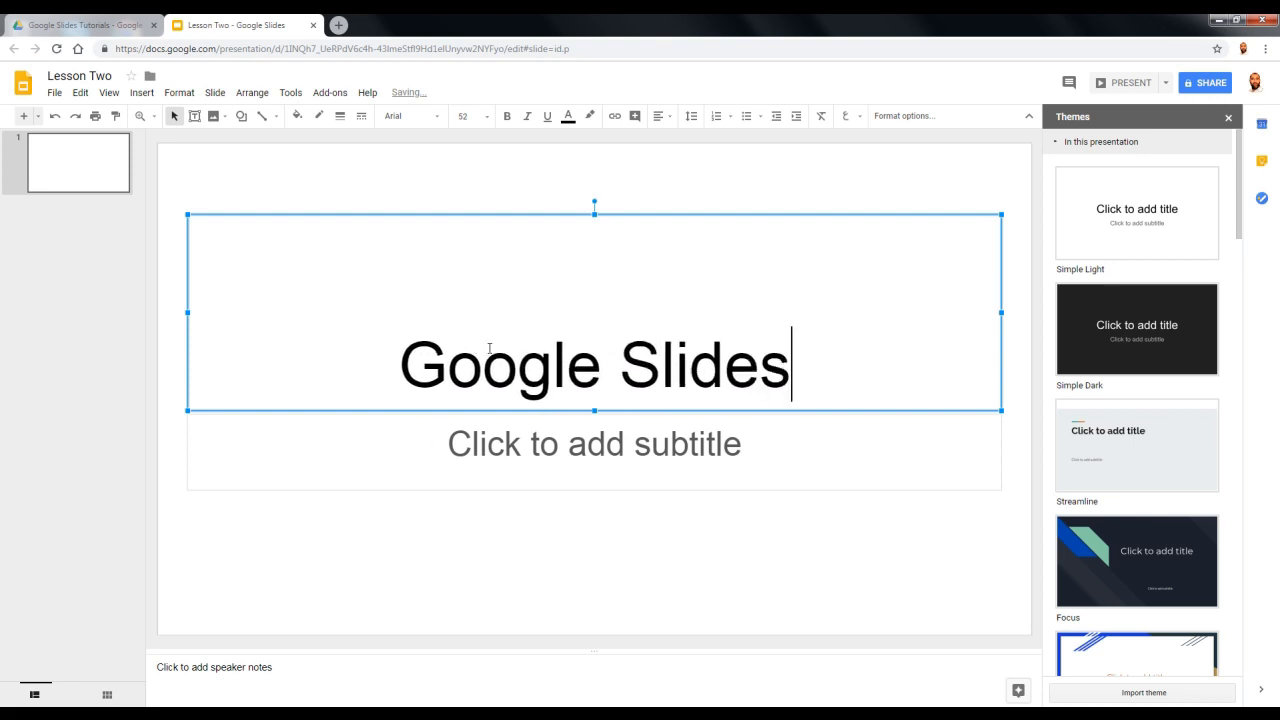
click(538, 446)
text(Lesson Two)
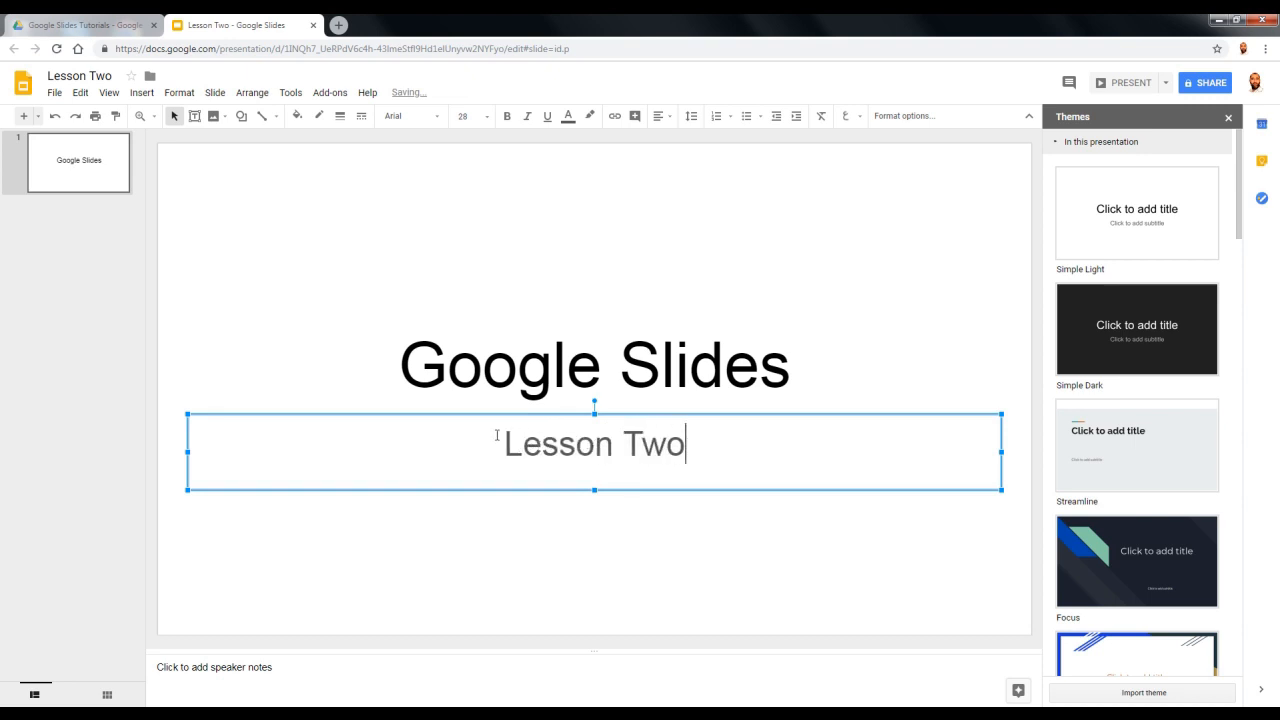
click(500, 542)
Add five new slides after the title slide.
click(22, 118)
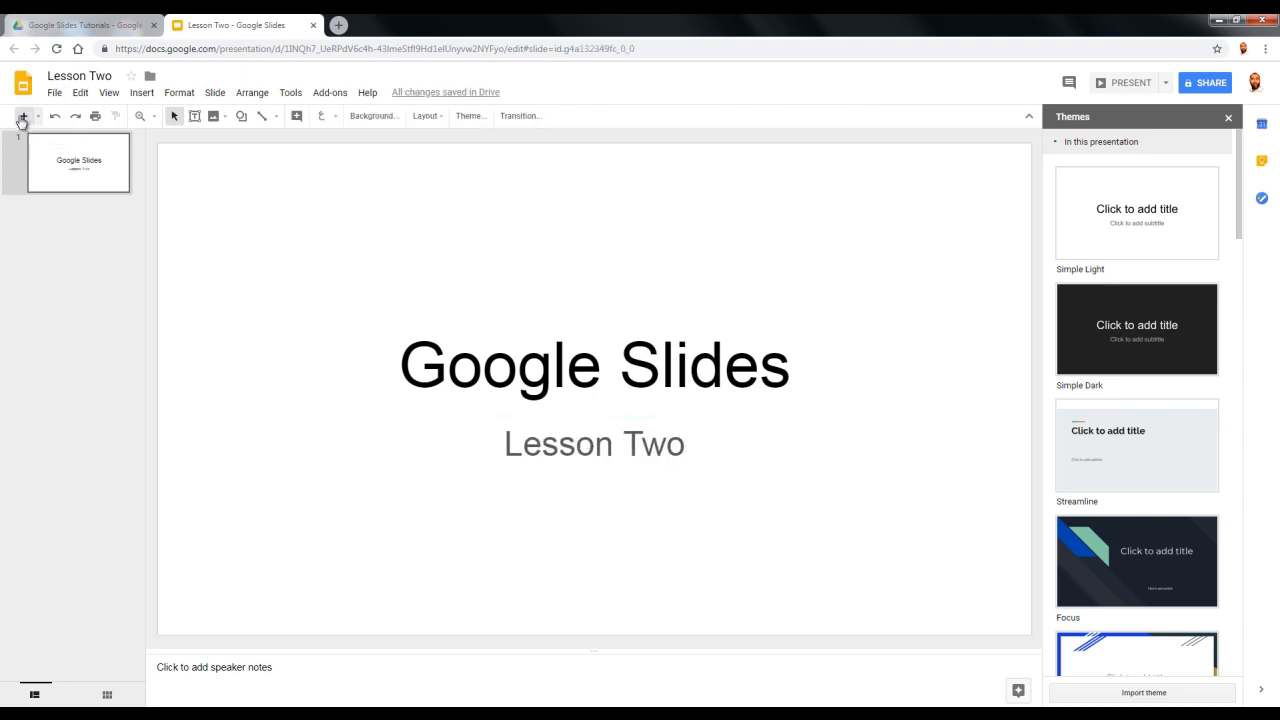
click(22, 118)
click(22, 118)
click(22, 119)
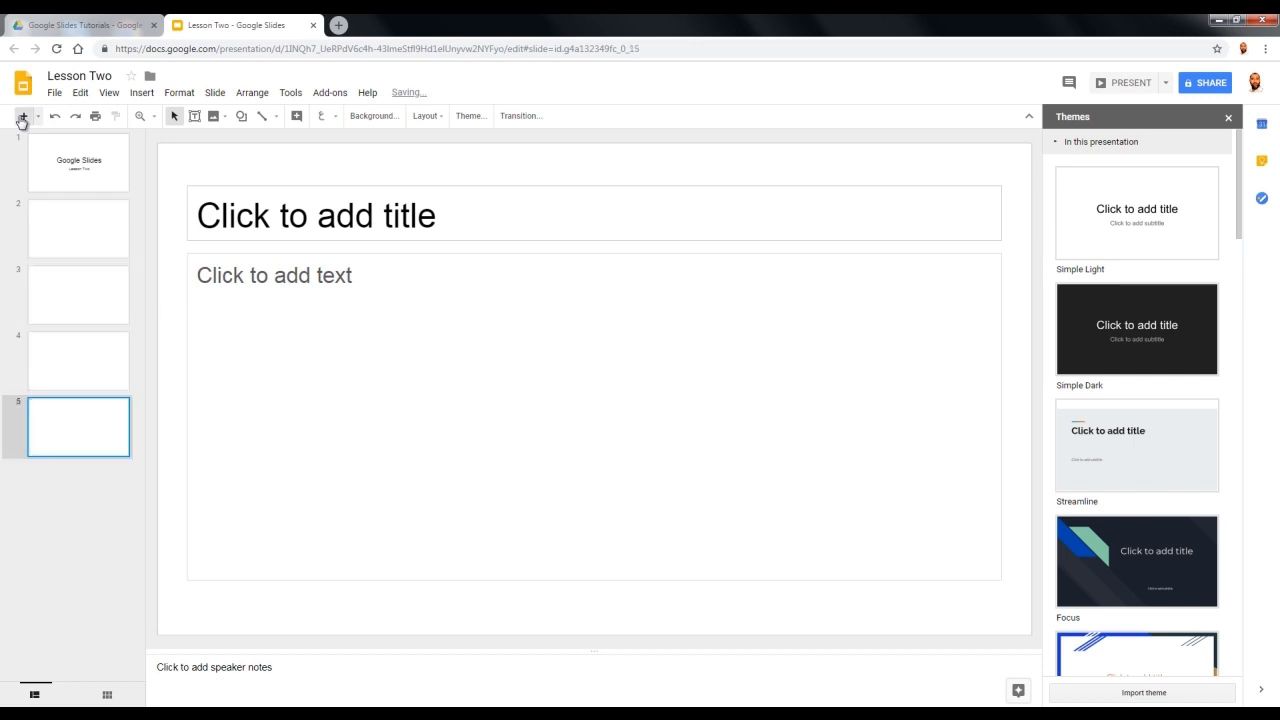
click(22, 118)
Move the fourth slide up so that it becomes slide 3.
click(58, 159)
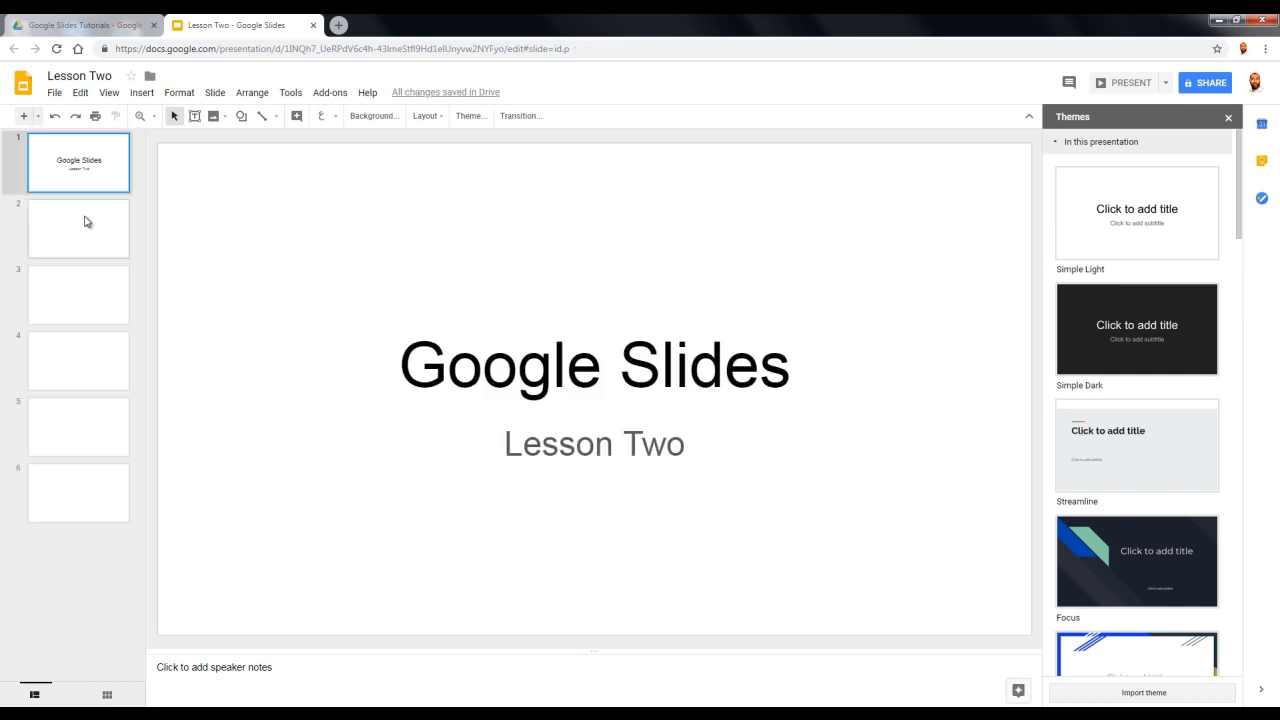
click(86, 222)
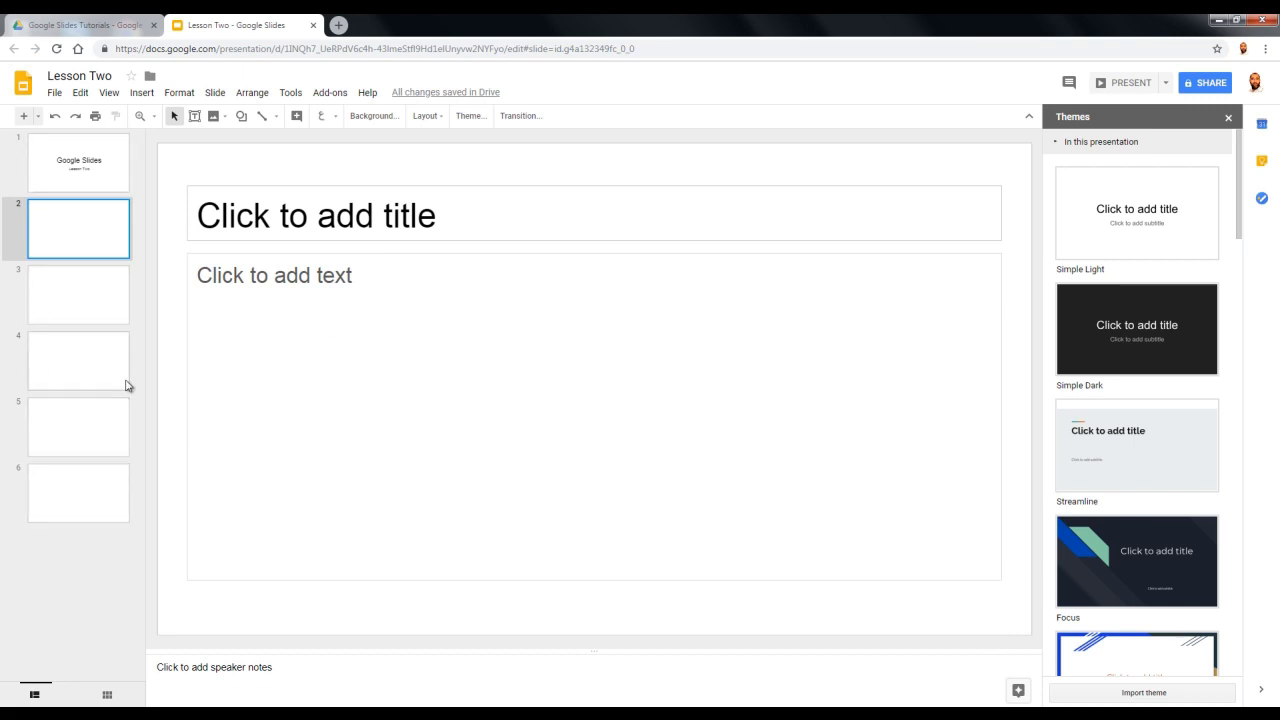
drag(89, 380, 91, 277)
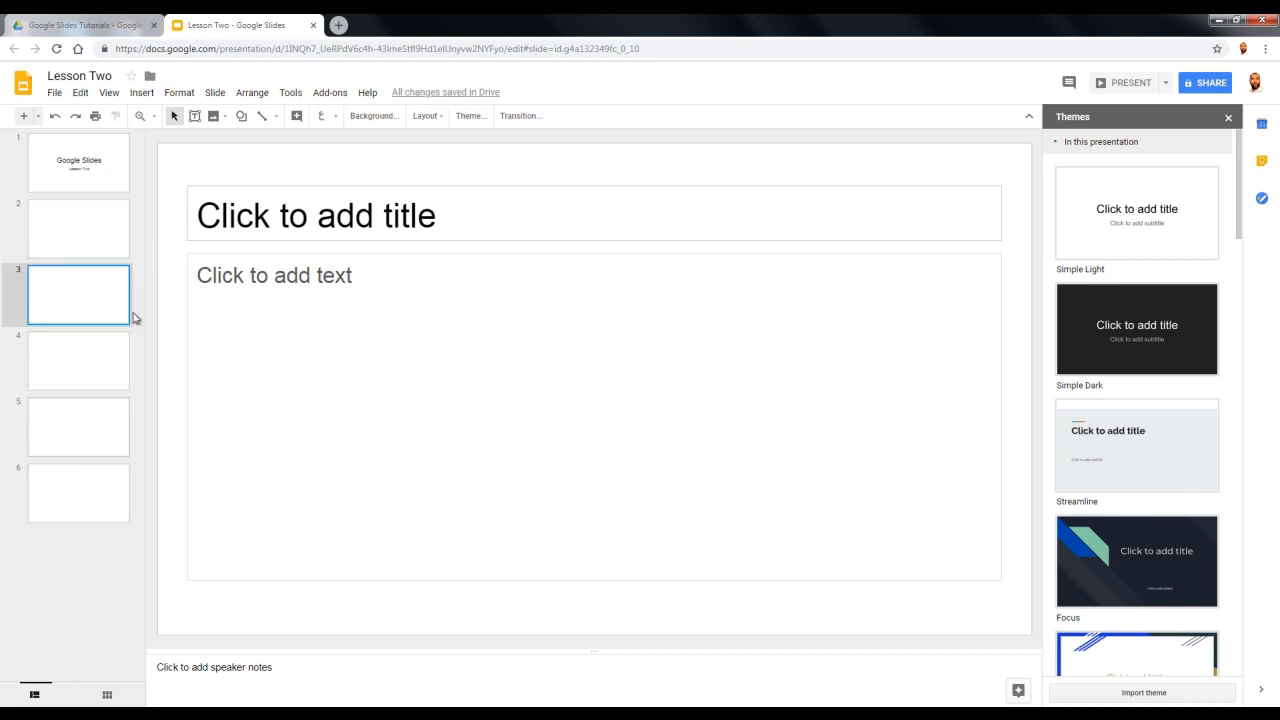
Turn on slide numbers for every slide, including the title slide, and check them on slides 2 through 6.
click(116, 164)
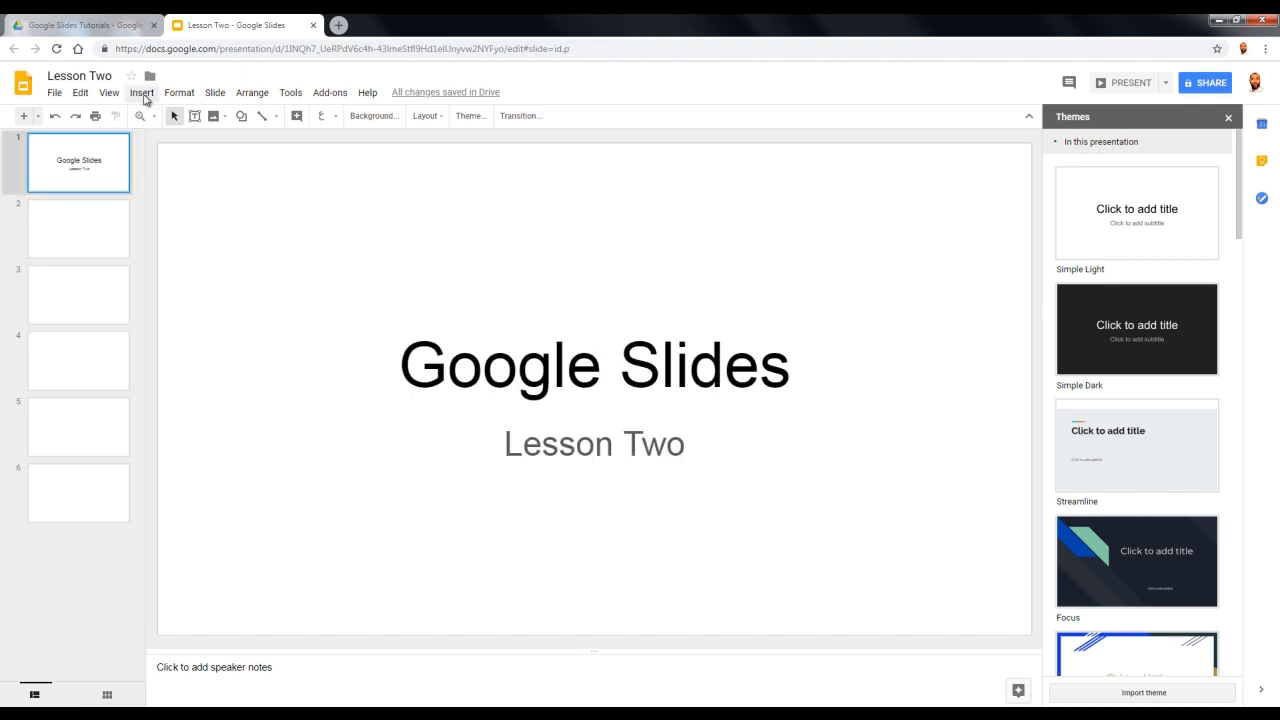
click(142, 93)
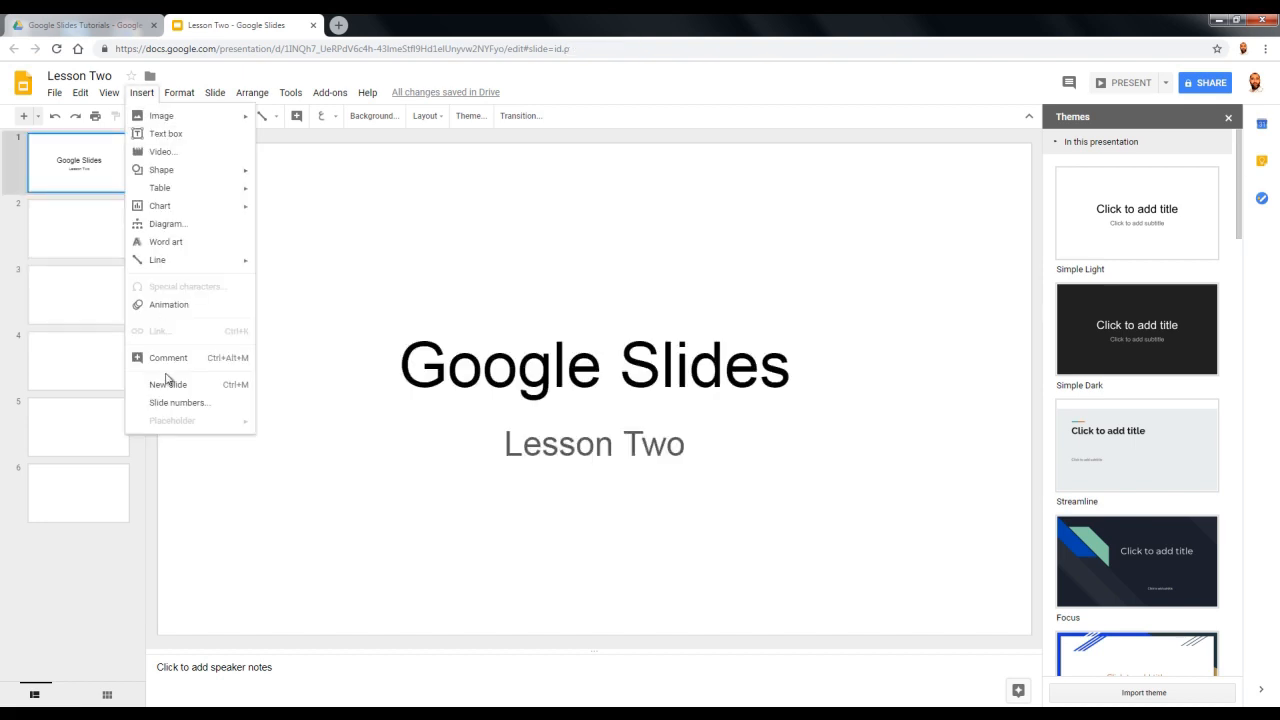
click(174, 404)
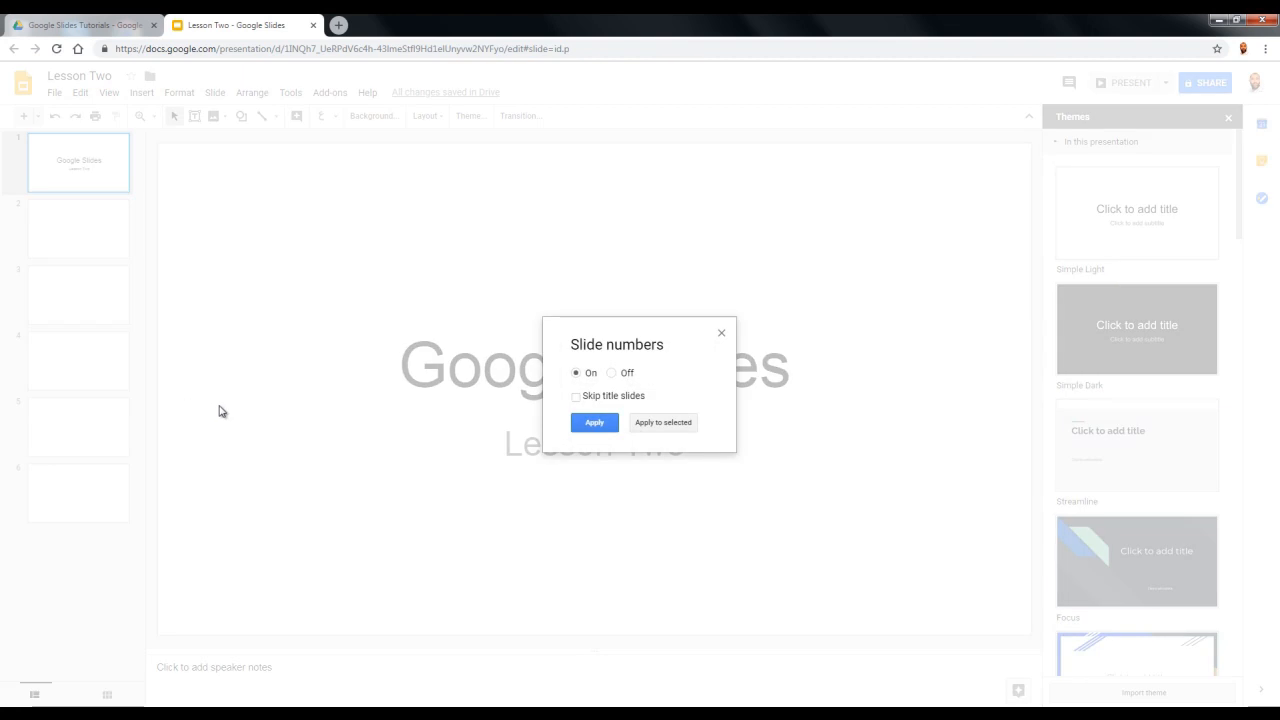
click(600, 425)
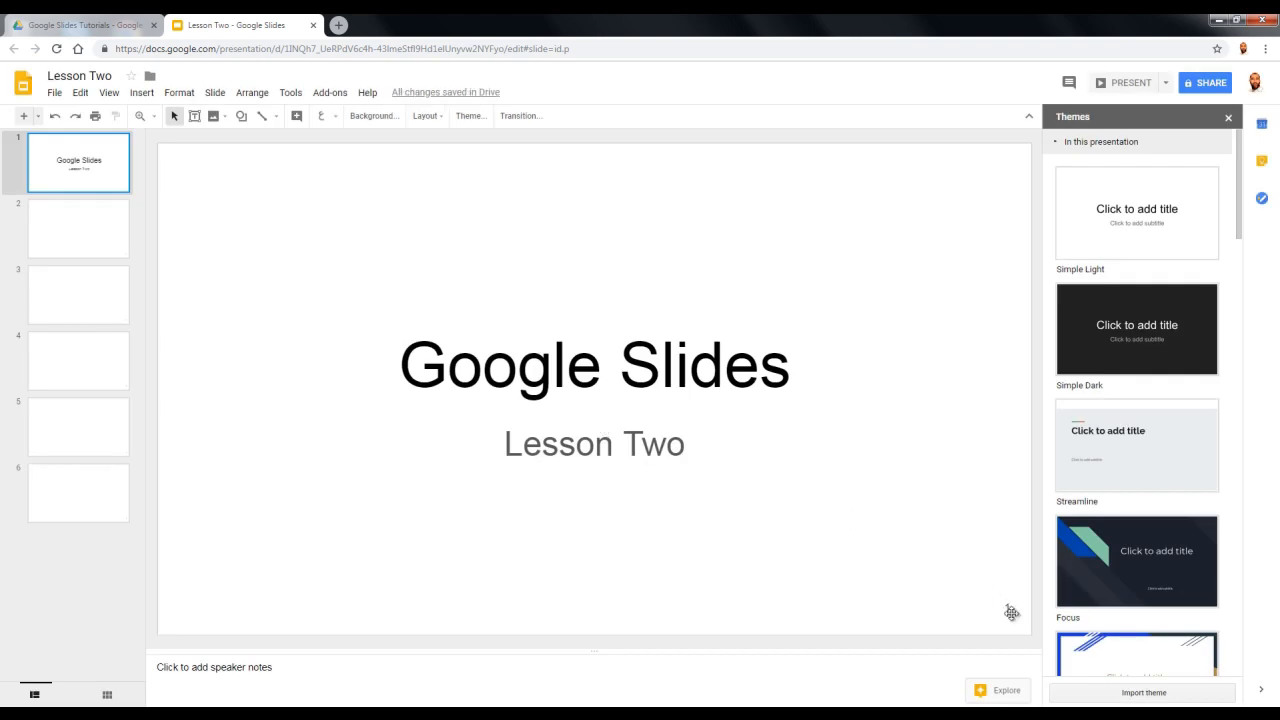
click(106, 252)
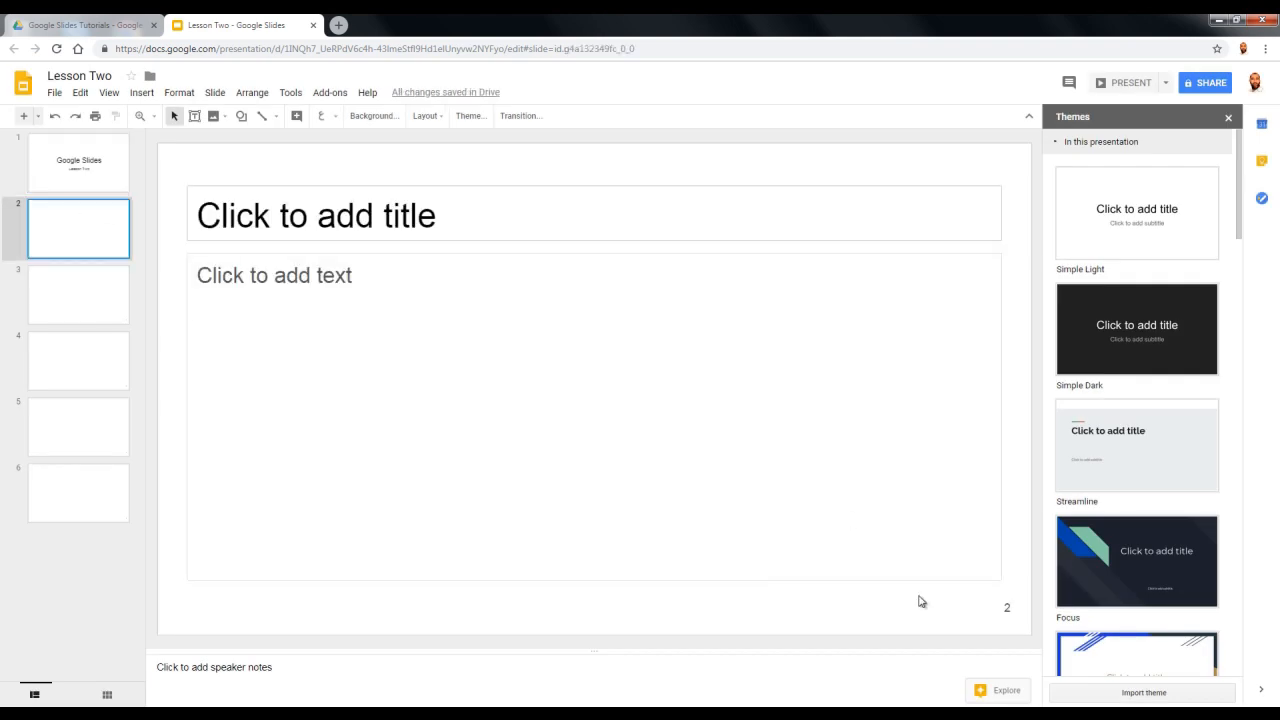
click(92, 318)
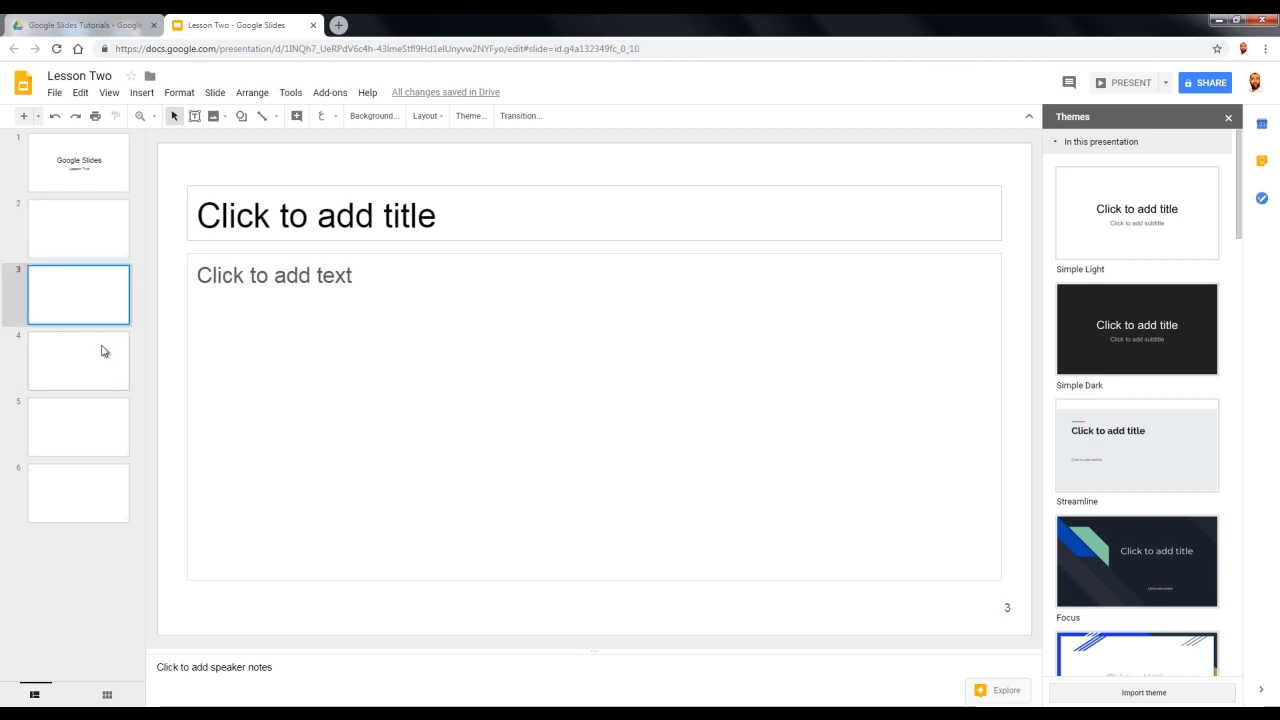
click(104, 351)
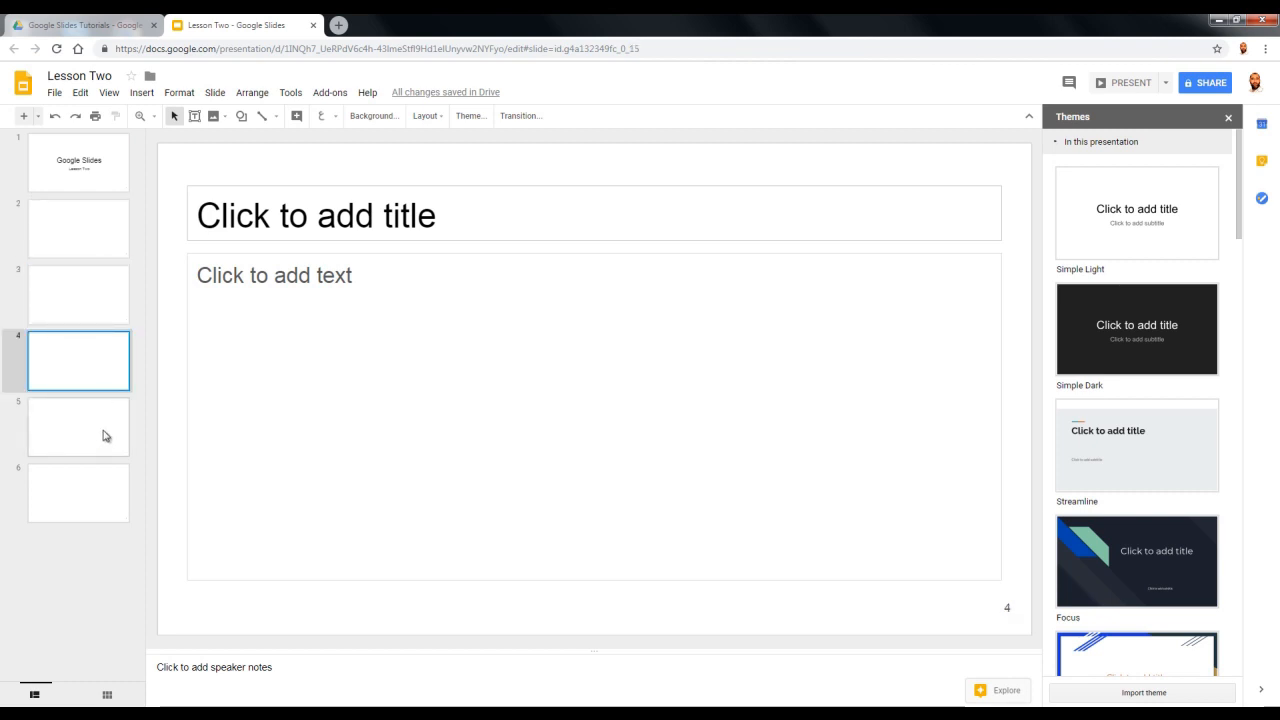
click(106, 436)
key(Down)
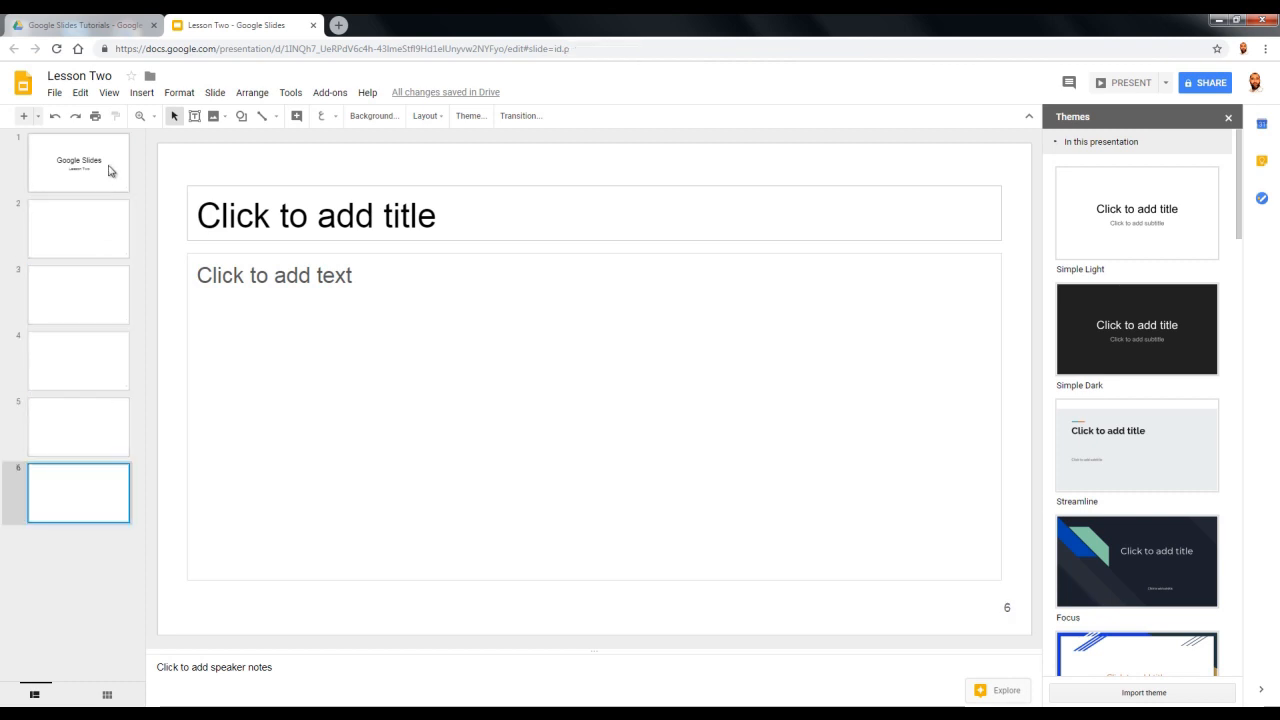
Format the slide number on the title slide as size 9, bold and magenta.
click(110, 170)
click(1008, 605)
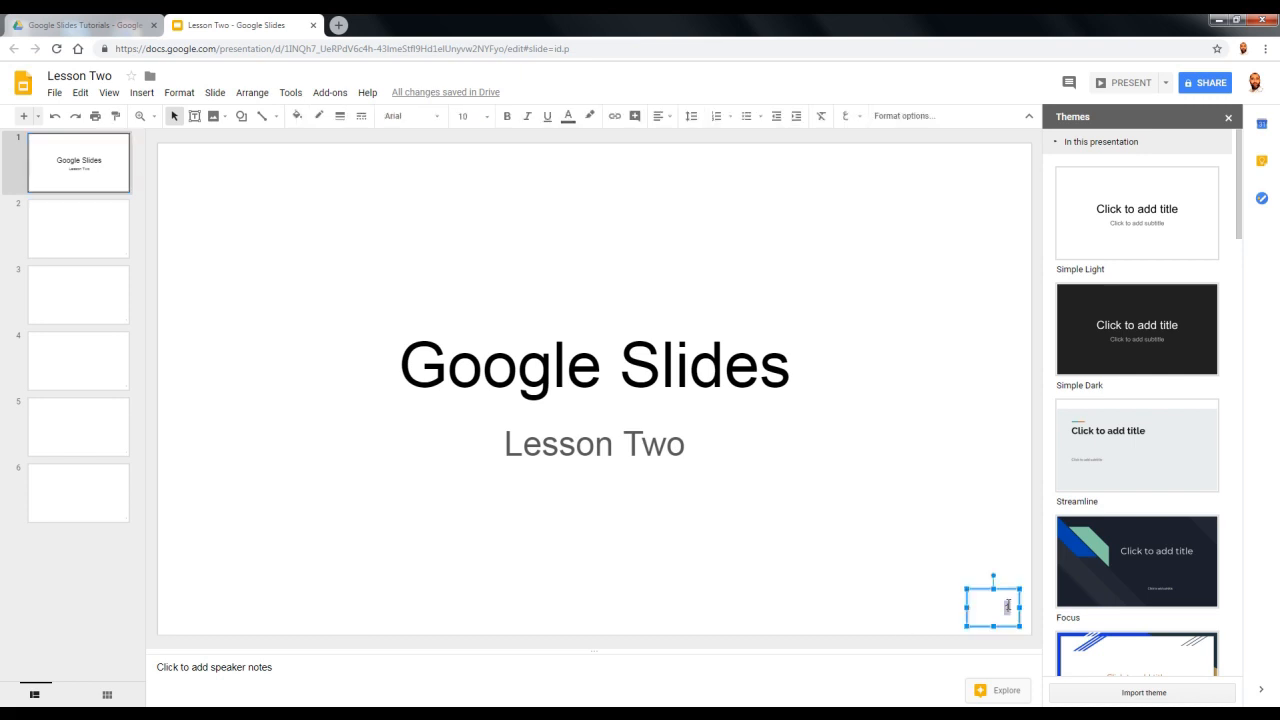
click(462, 116)
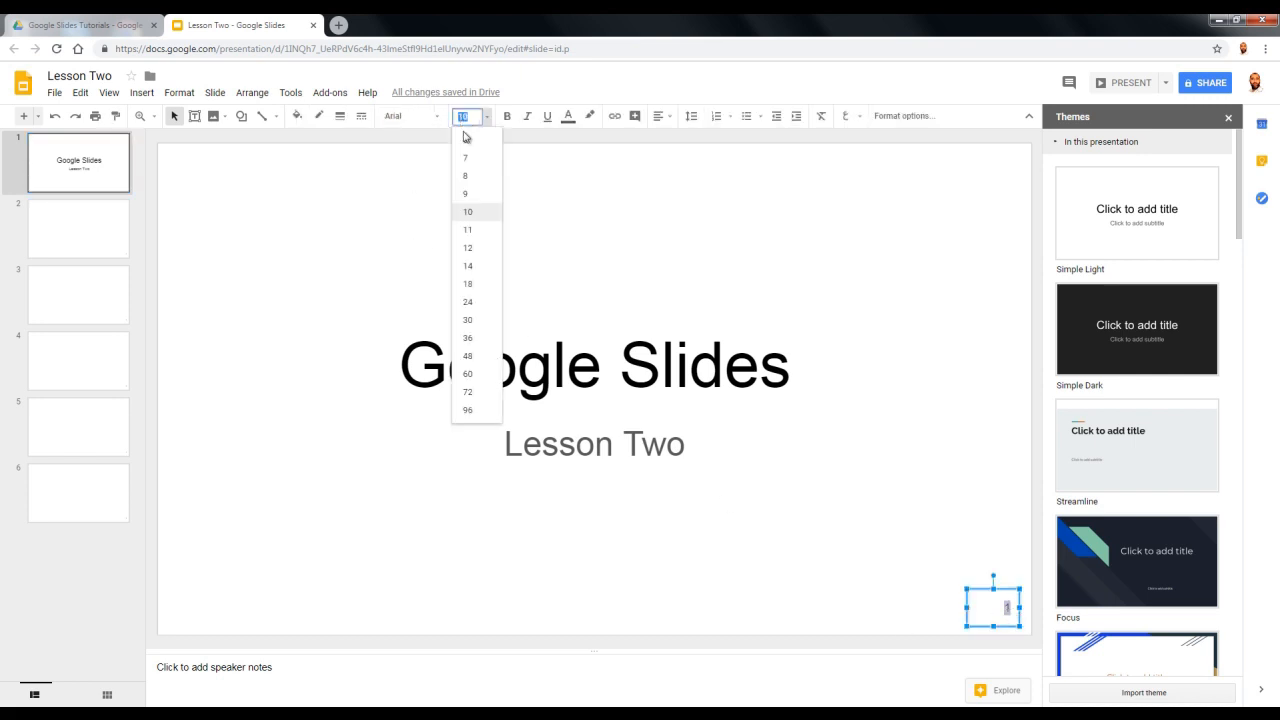
click(476, 200)
click(508, 117)
click(568, 117)
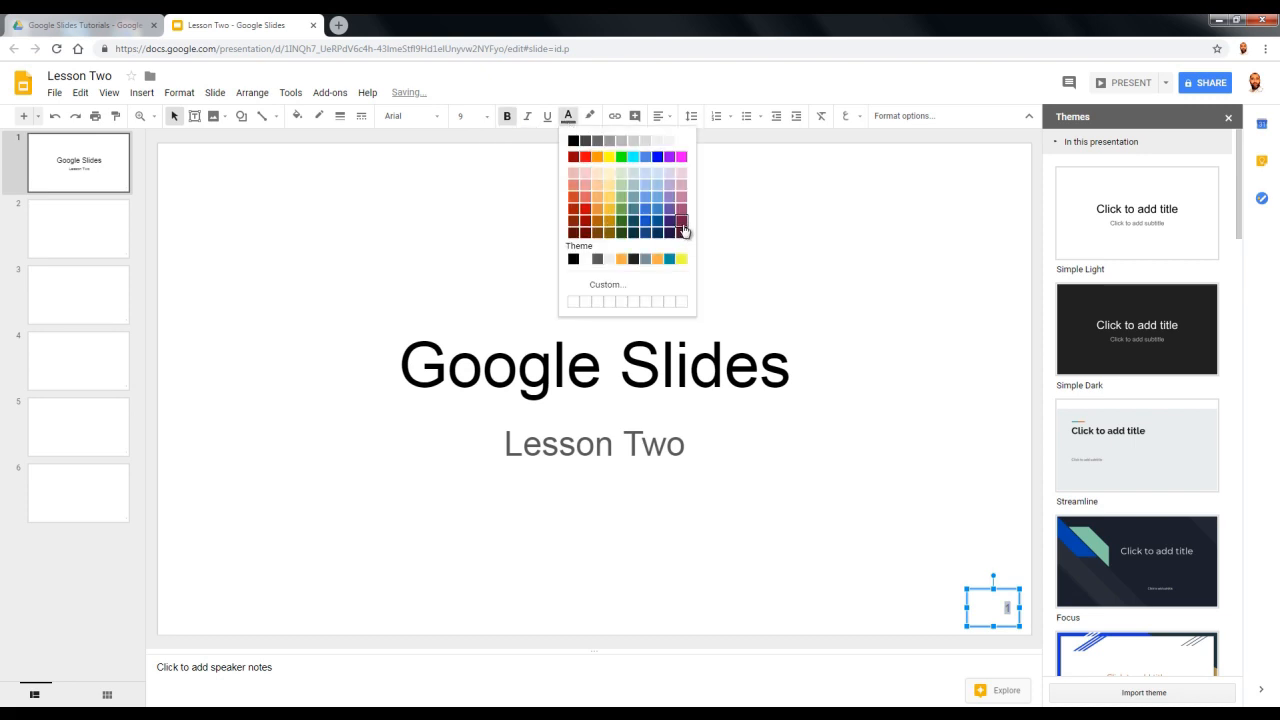
click(681, 157)
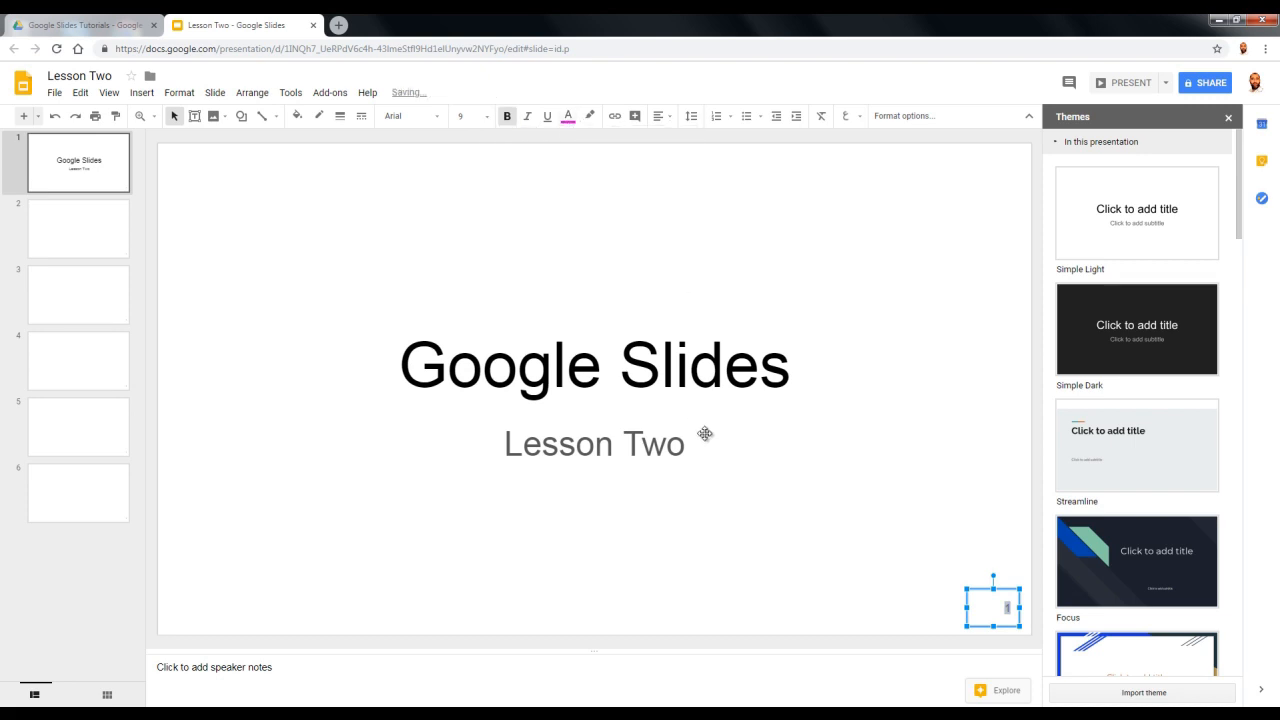
click(786, 563)
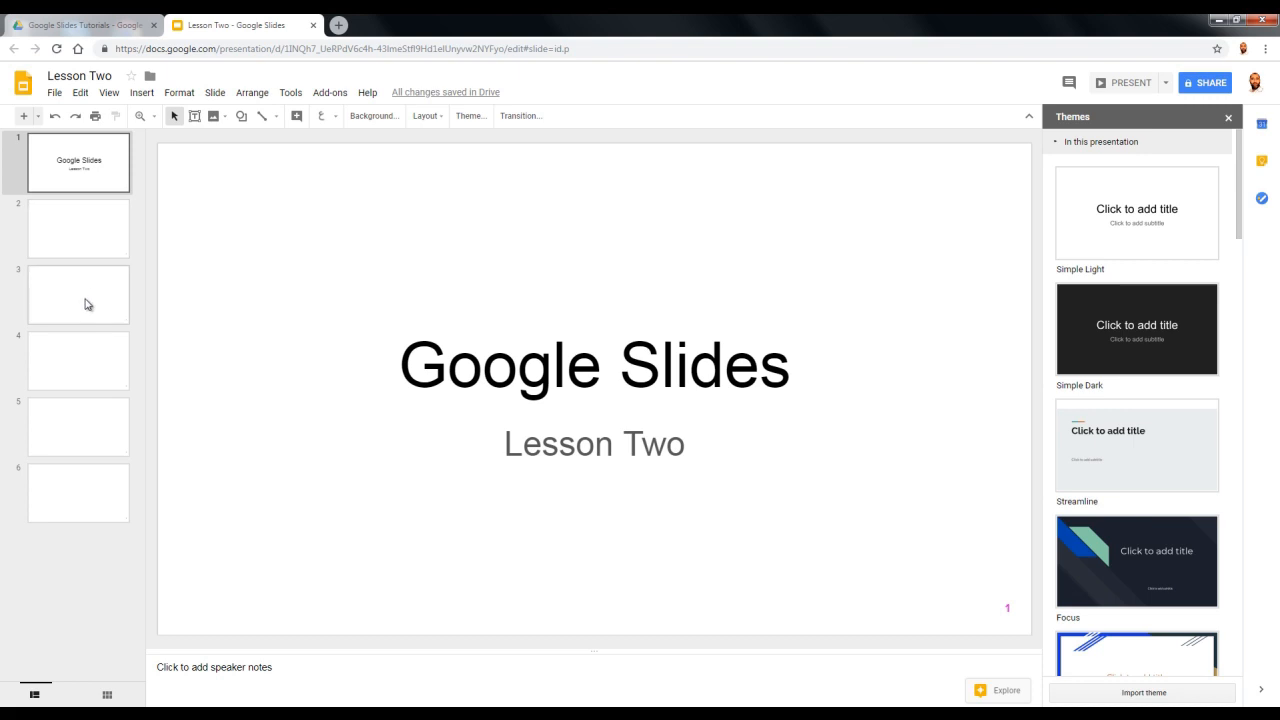
Set slide 4 to be skipped when presenting.
click(80, 345)
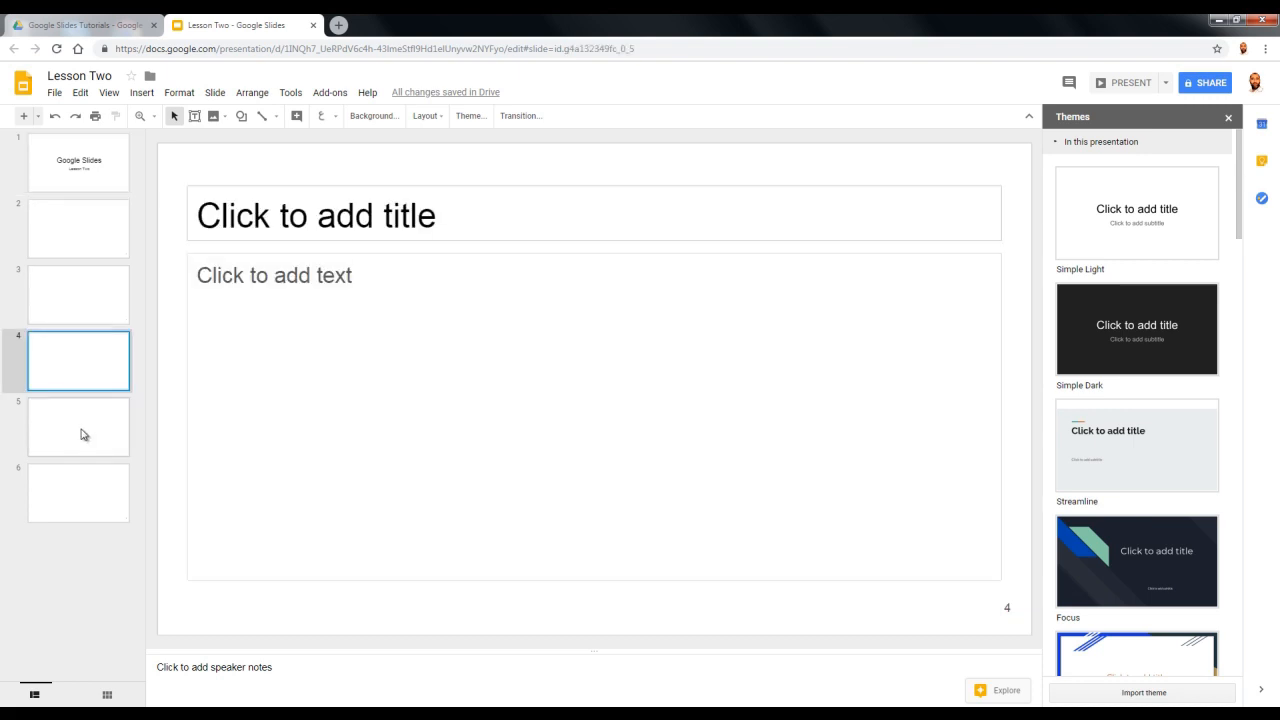
click(85, 430)
click(83, 369)
click(219, 93)
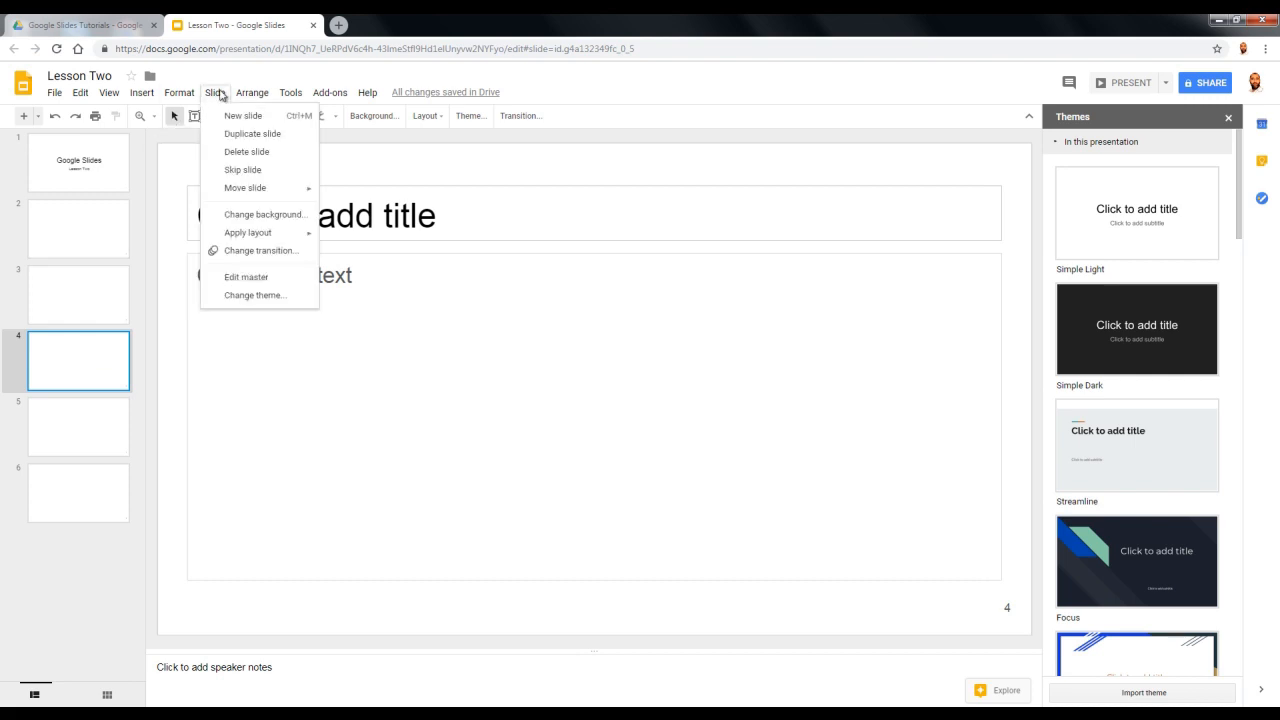
click(230, 170)
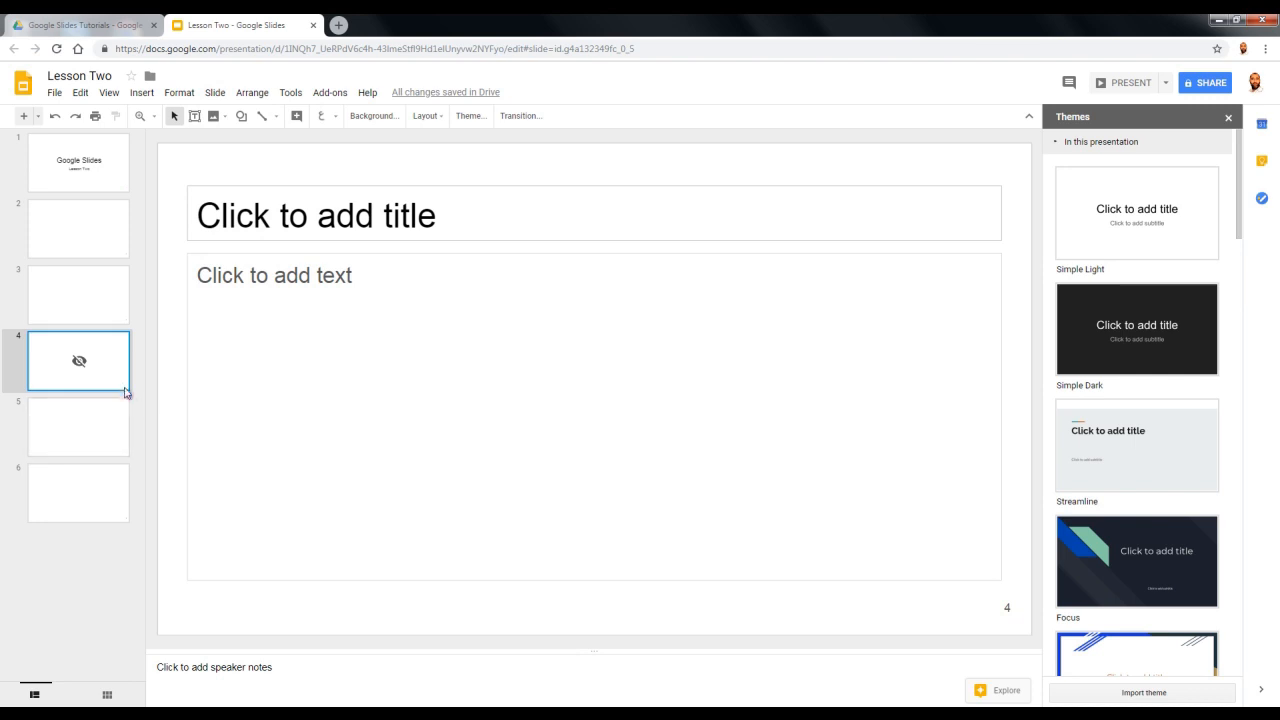
Play the presentation from slide 1 to slide 6 to check how the skipped slide 4 behaves, and exit the slideshow.
click(1143, 86)
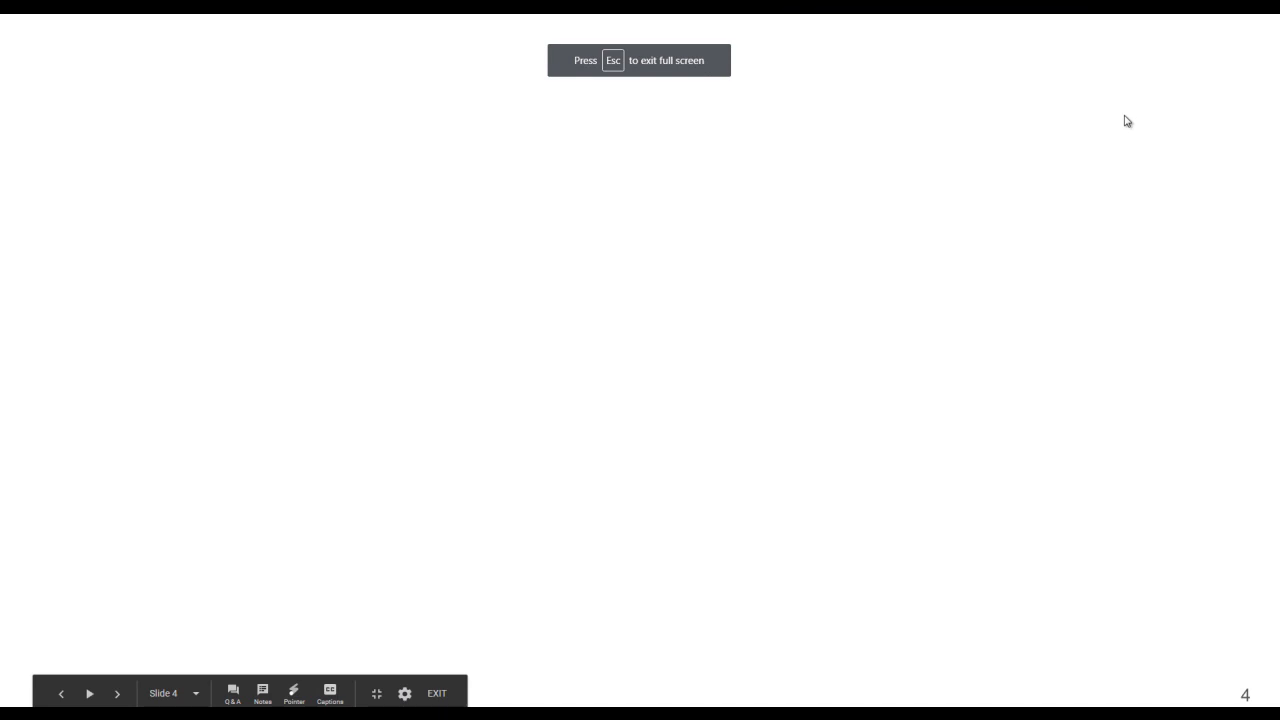
key(Escape)
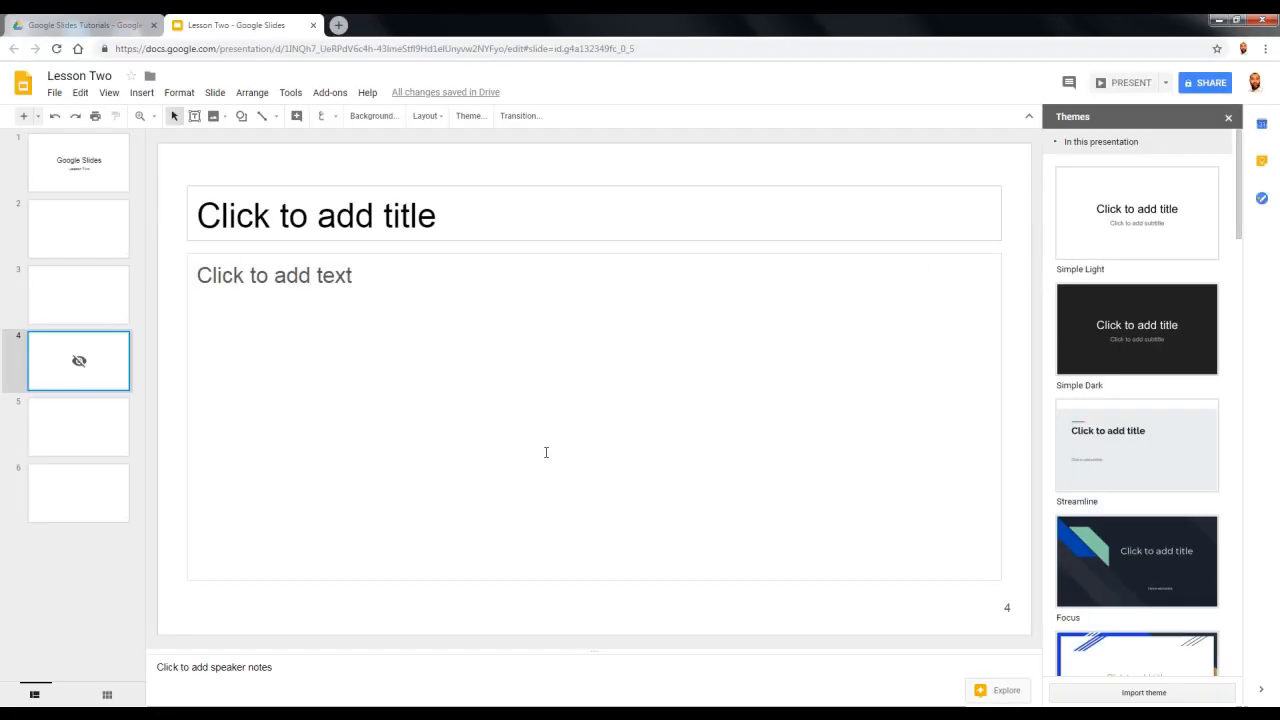
click(116, 165)
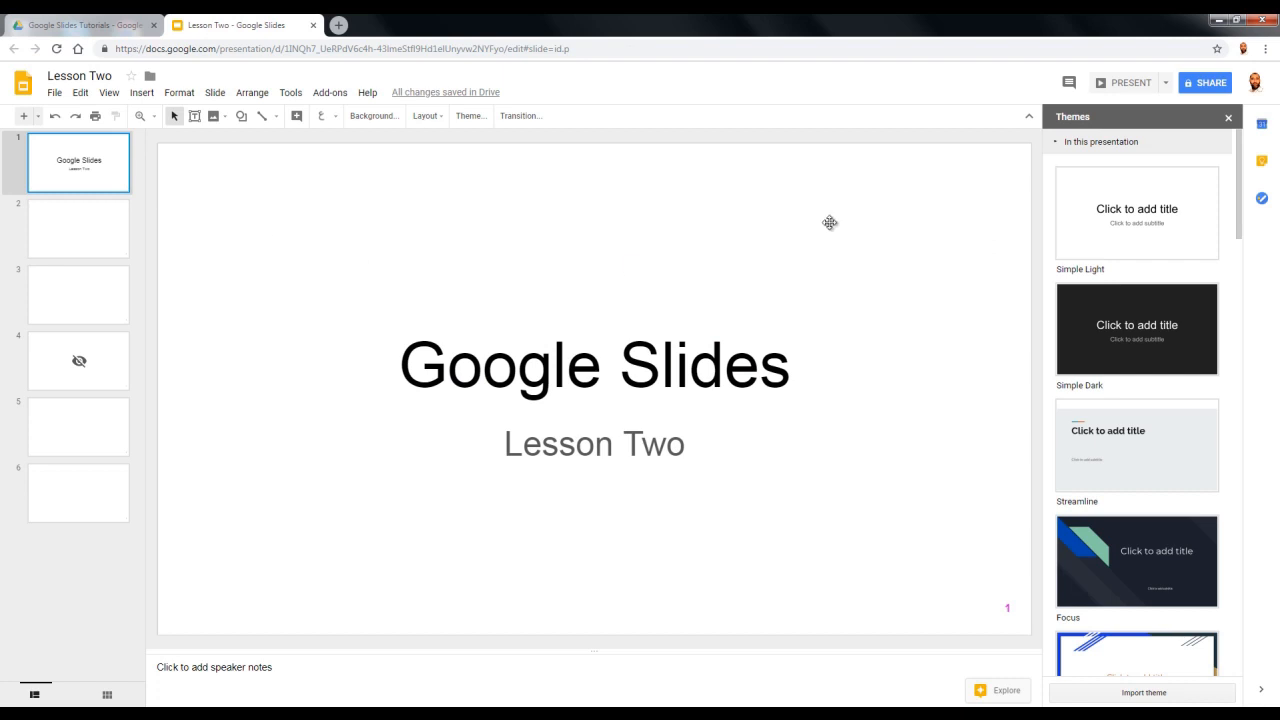
click(1118, 84)
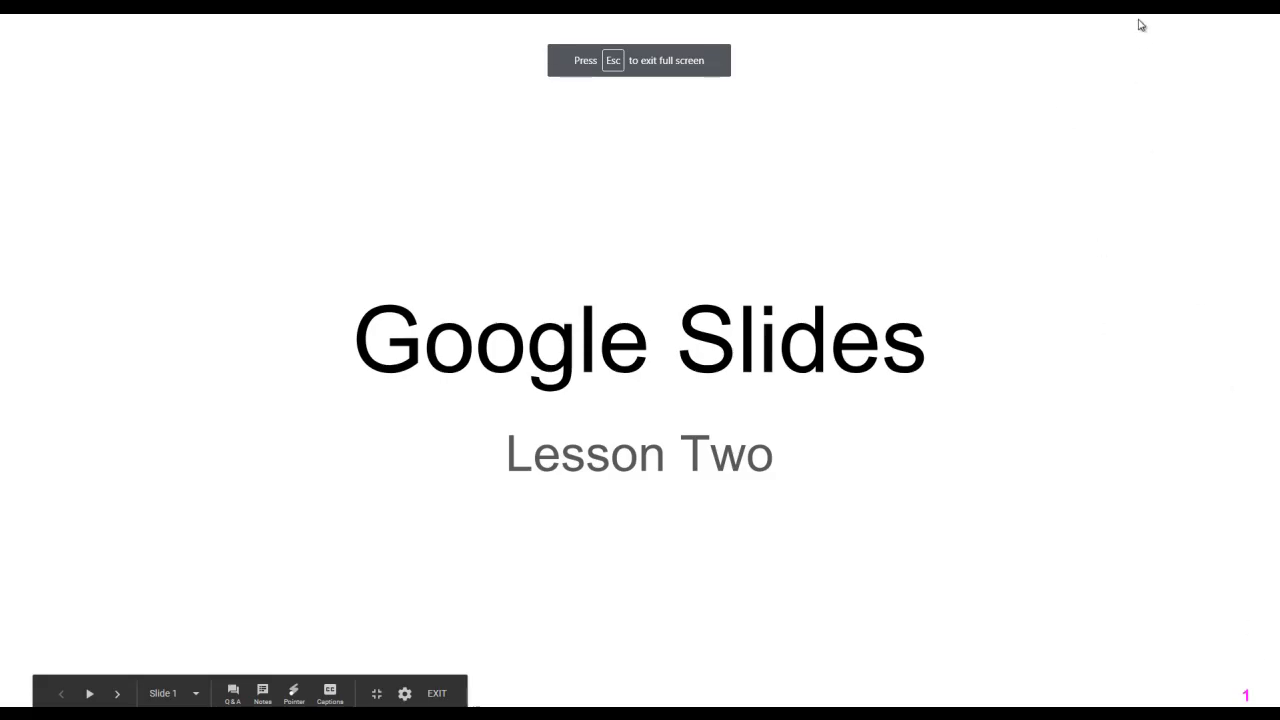
key(Right)
key(Right)
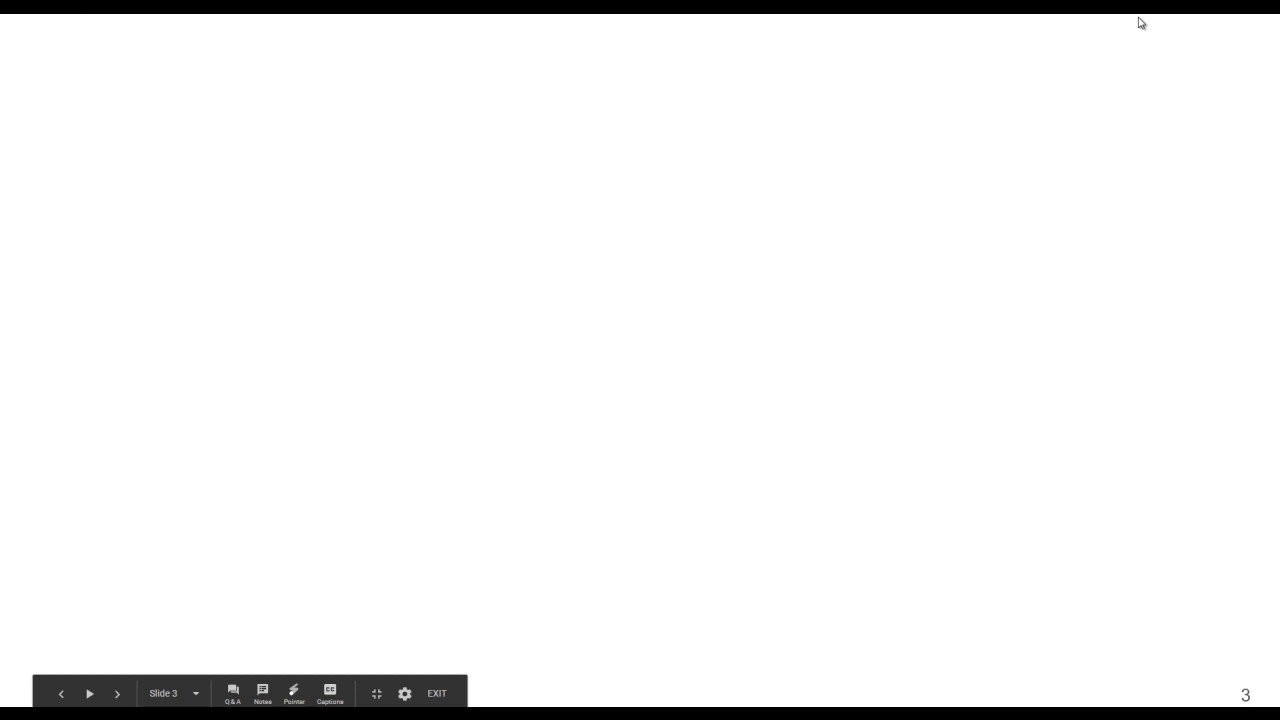
key(Right)
key(Right)
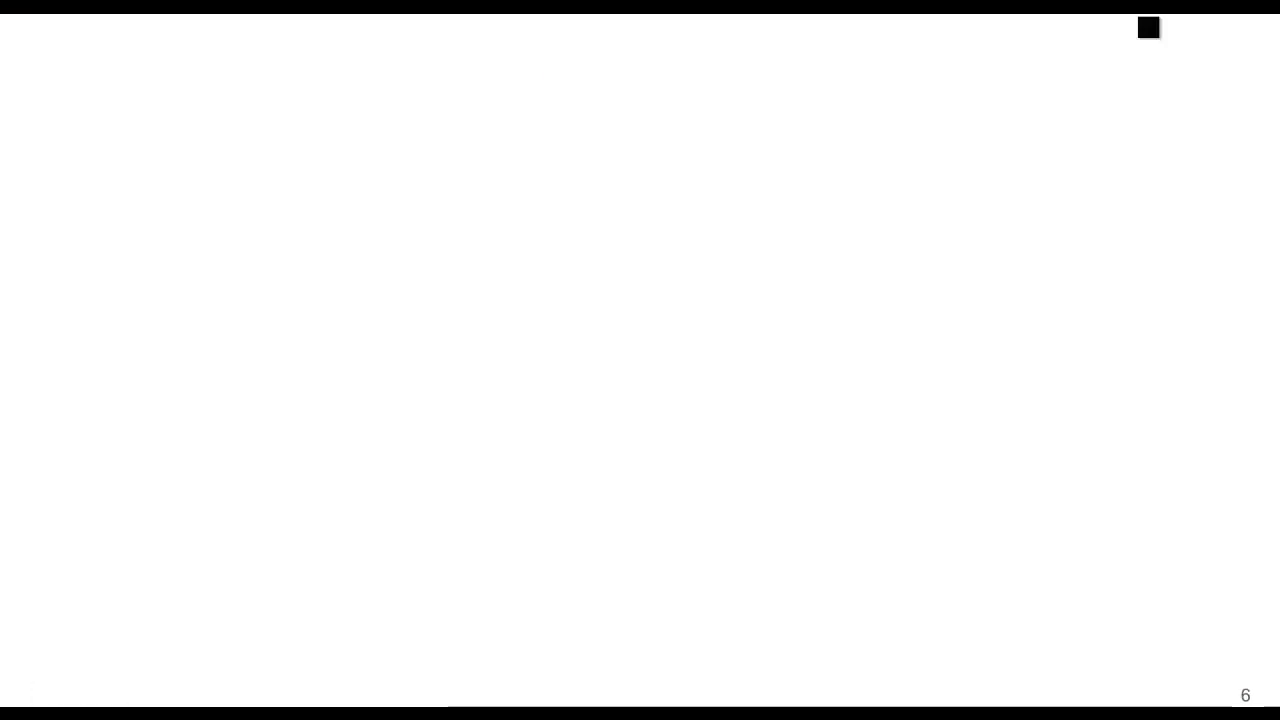
key(Escape)
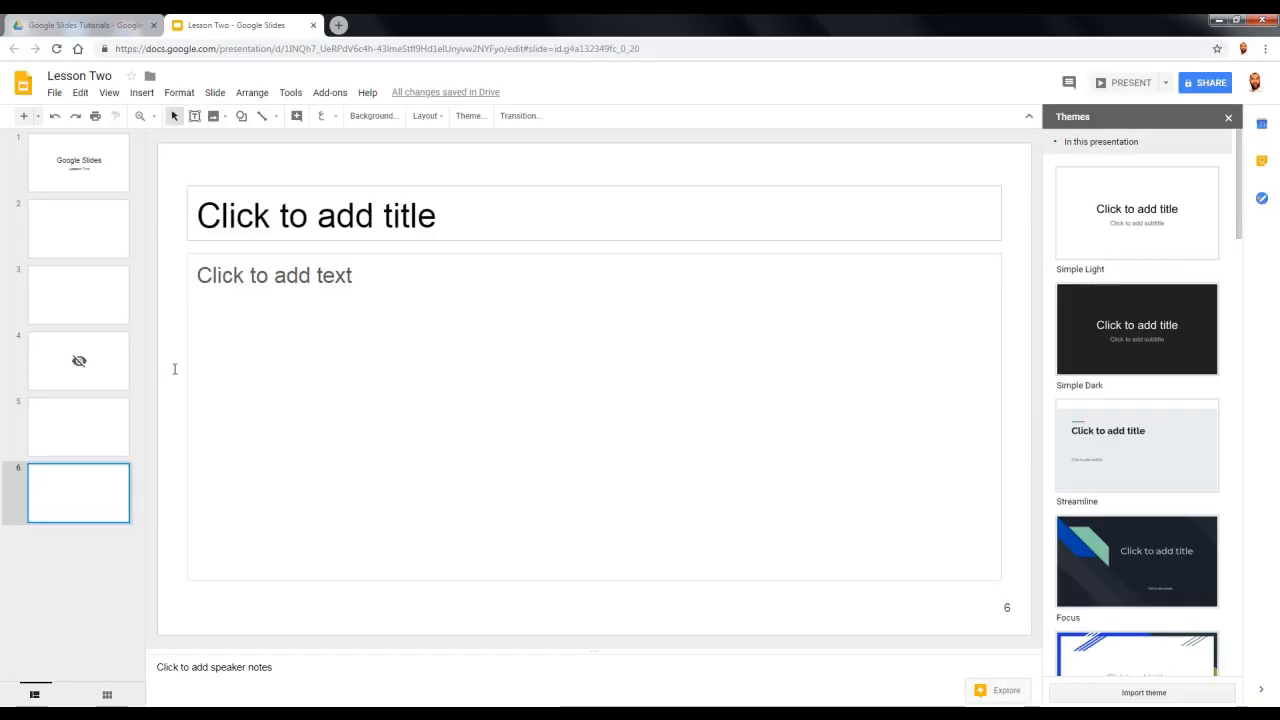
Set slide 5 to be skipped when presenting as well.
click(108, 410)
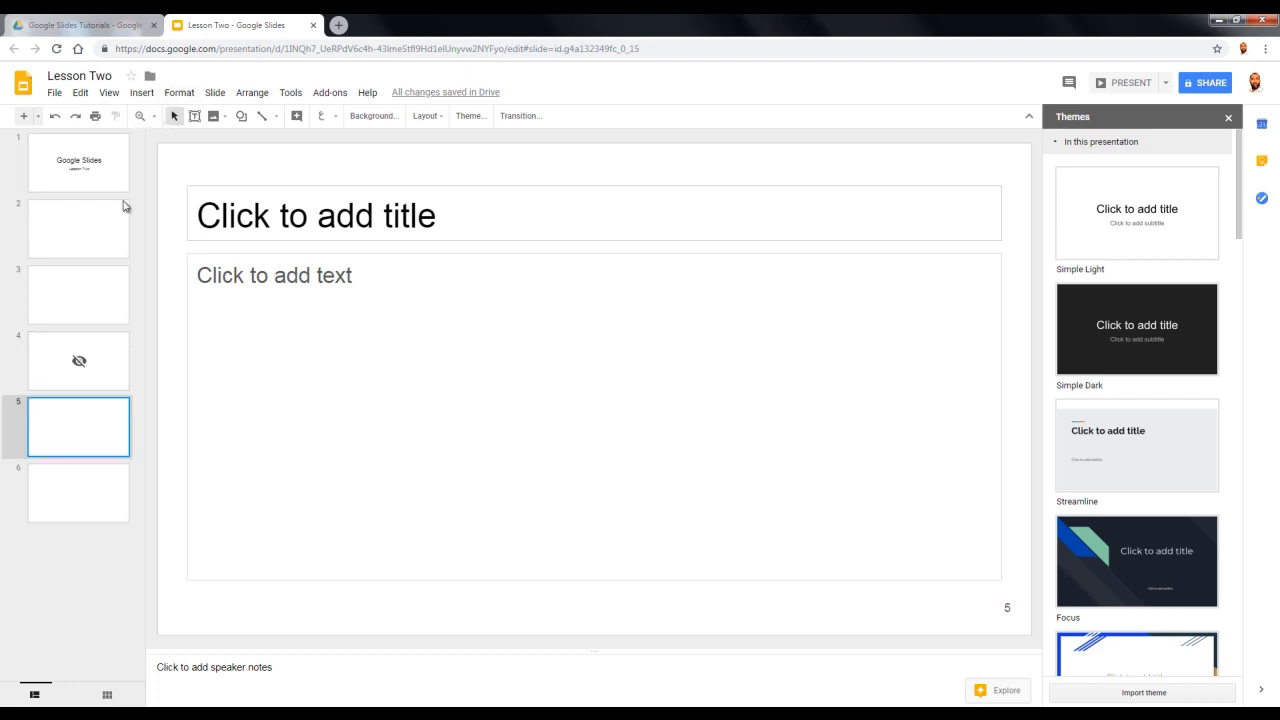
right_click(113, 414)
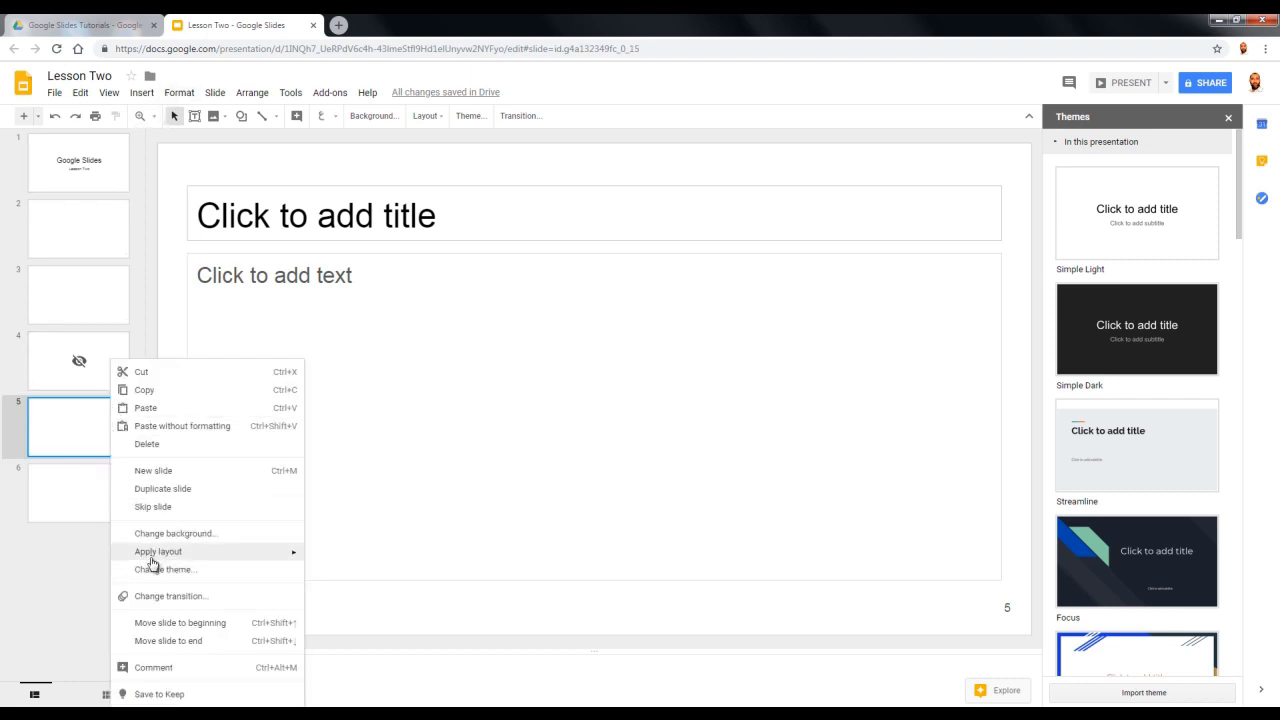
click(153, 507)
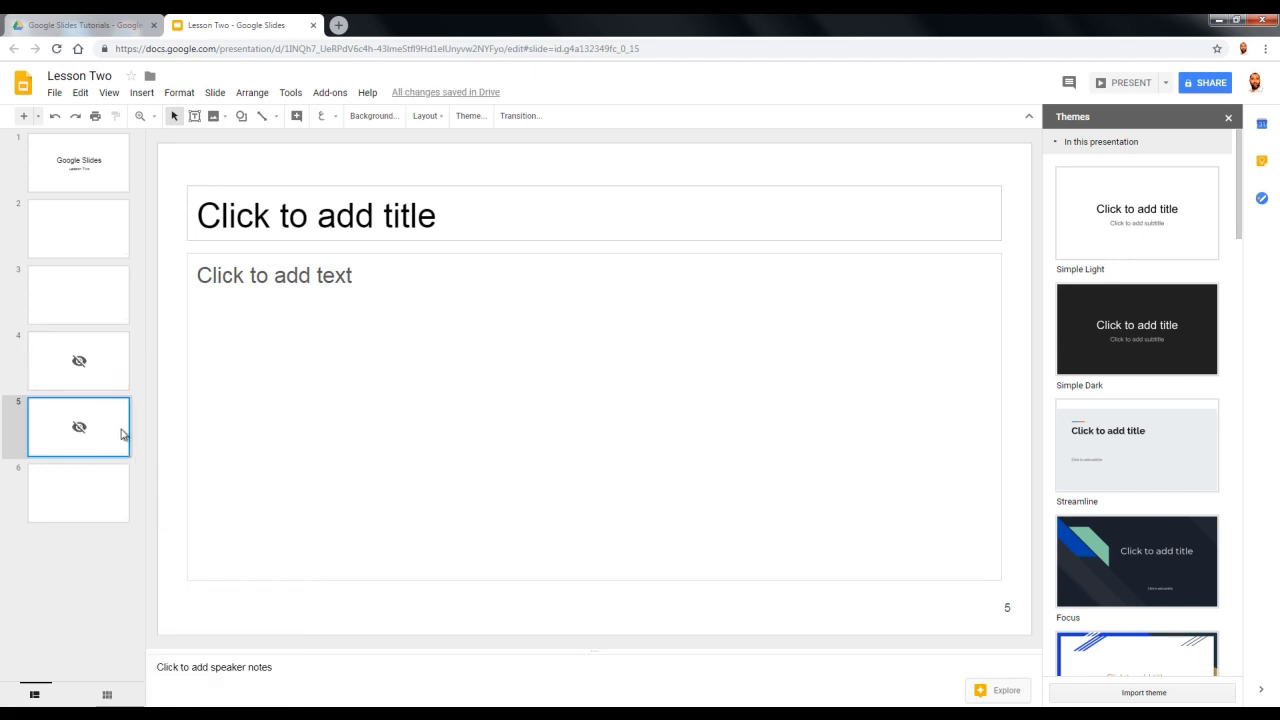
Present from the title slide through the last slide to check the skipping of slides 4 and 5, and exit.
click(121, 184)
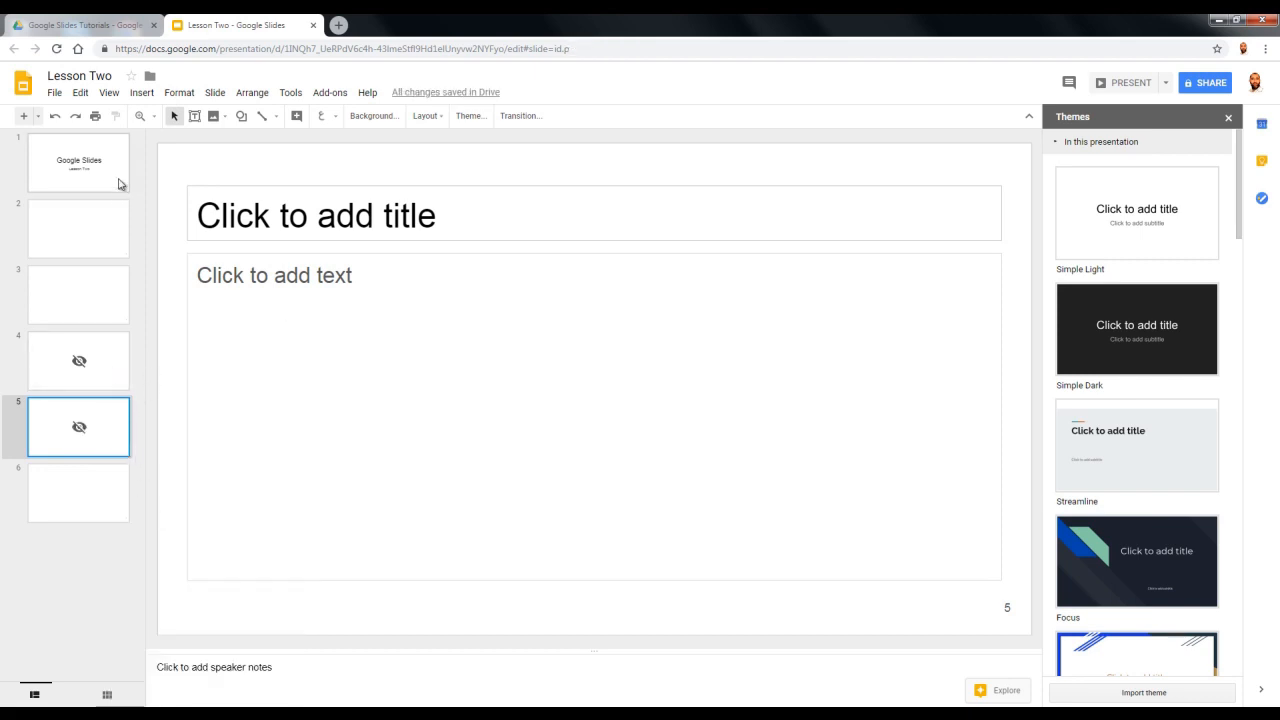
click(1104, 84)
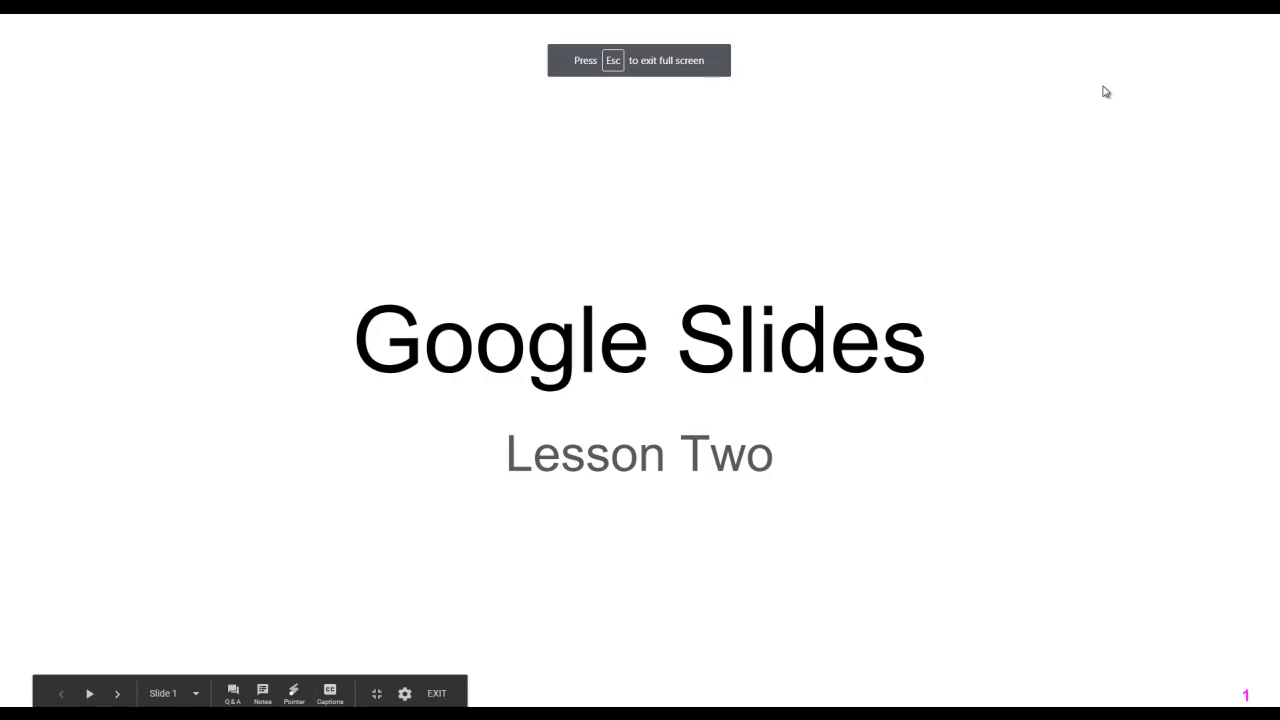
key(Right)
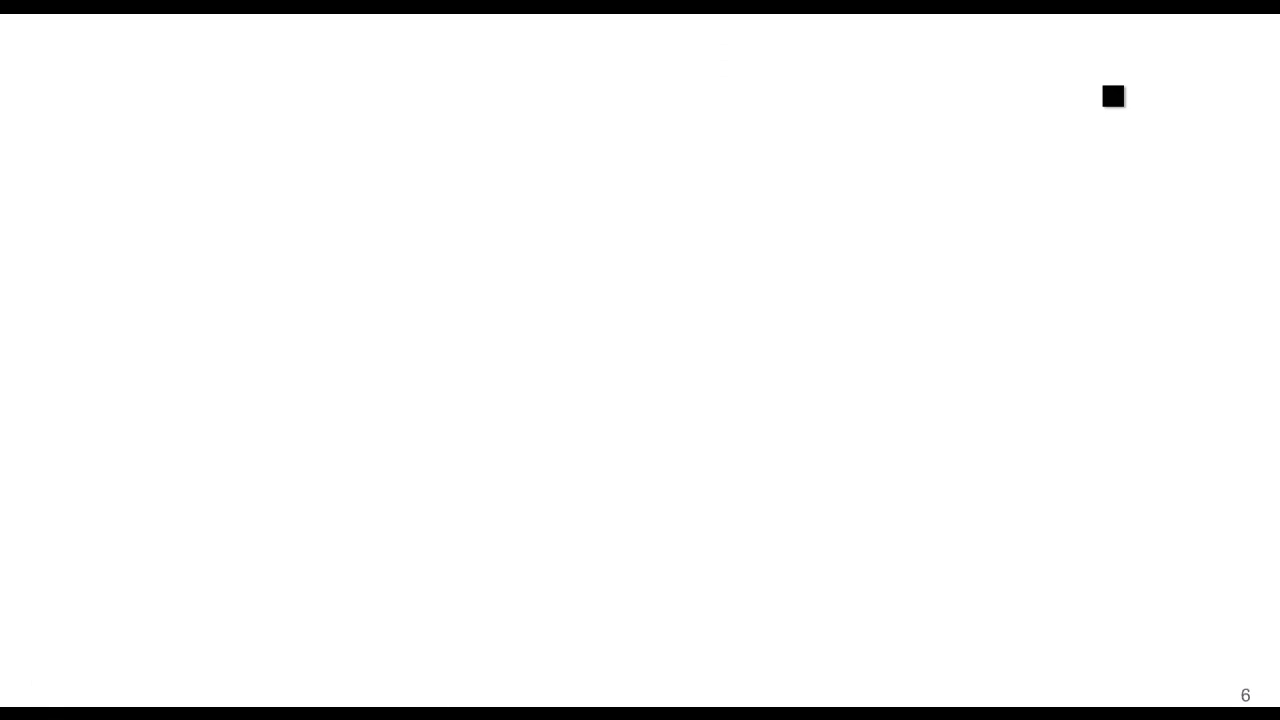
key(Escape)
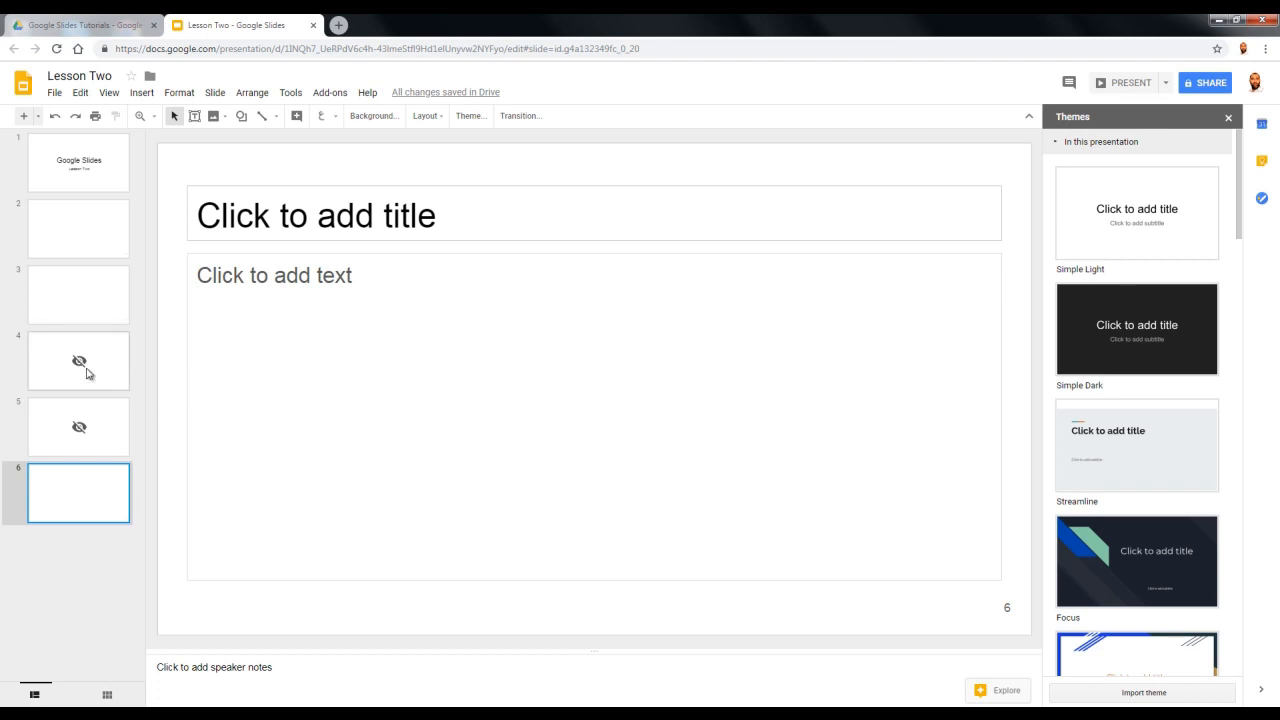
Turn off skipping for slides 4 and 5 so both are included when presenting.
mouse_move(86, 371)
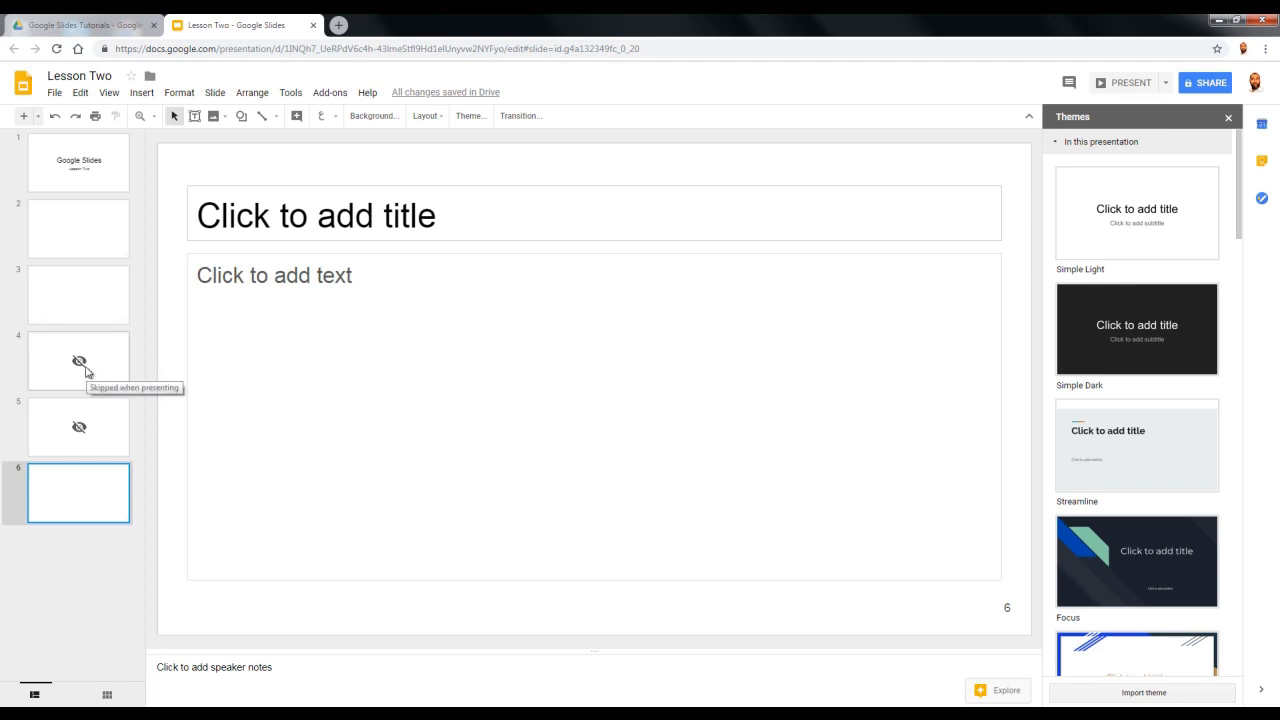
right_click(86, 371)
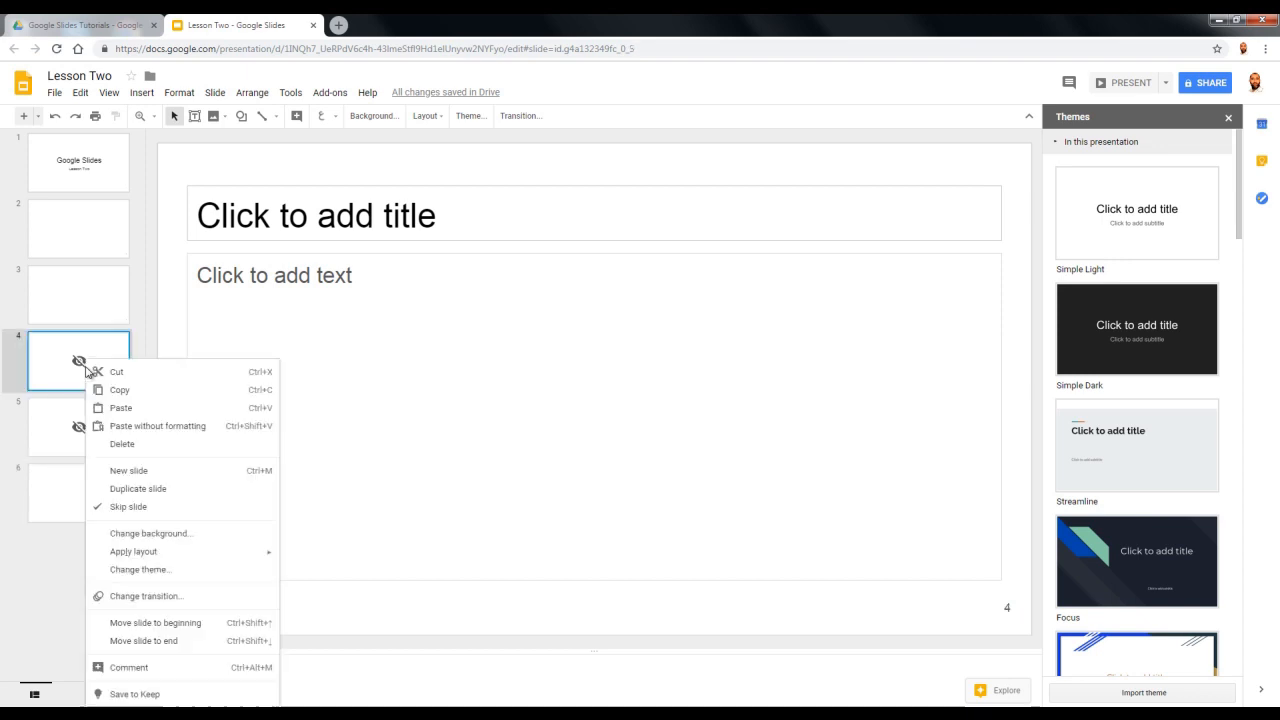
click(104, 510)
right_click(84, 434)
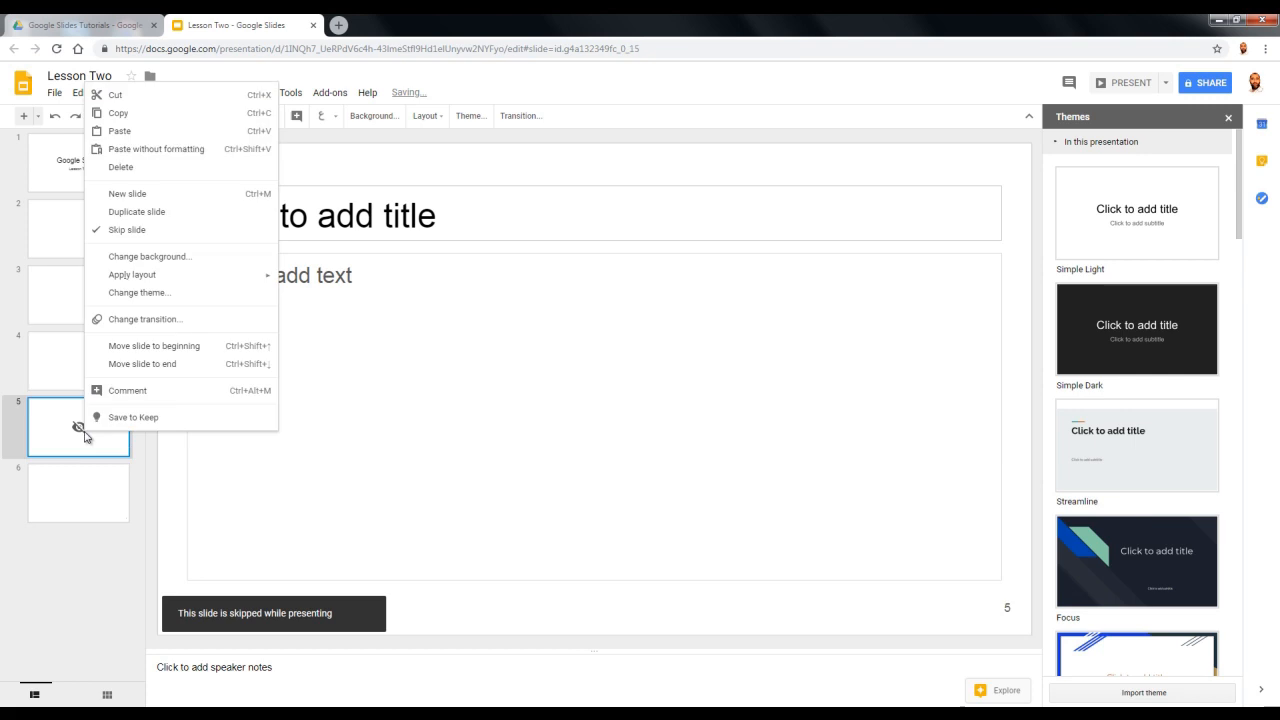
click(98, 231)
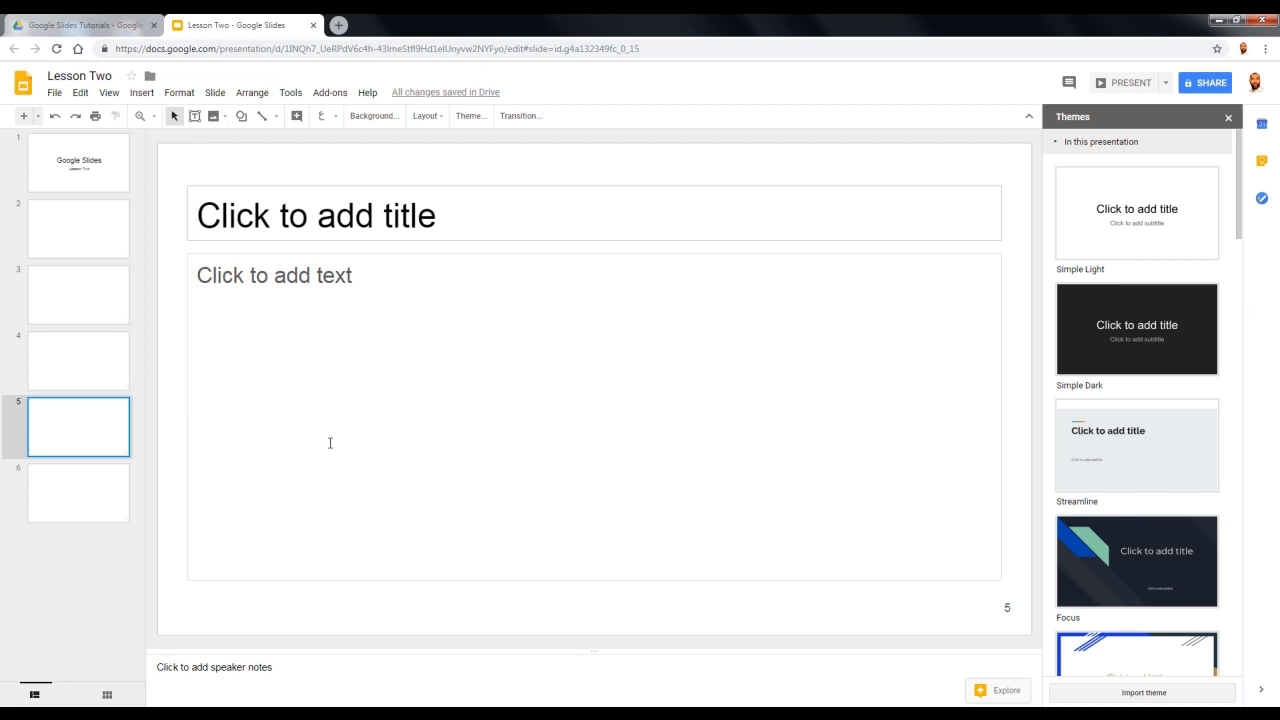
Enter "Insert an Image" as the title of slide 2 and place the text cursor in its body placeholder.
click(108, 252)
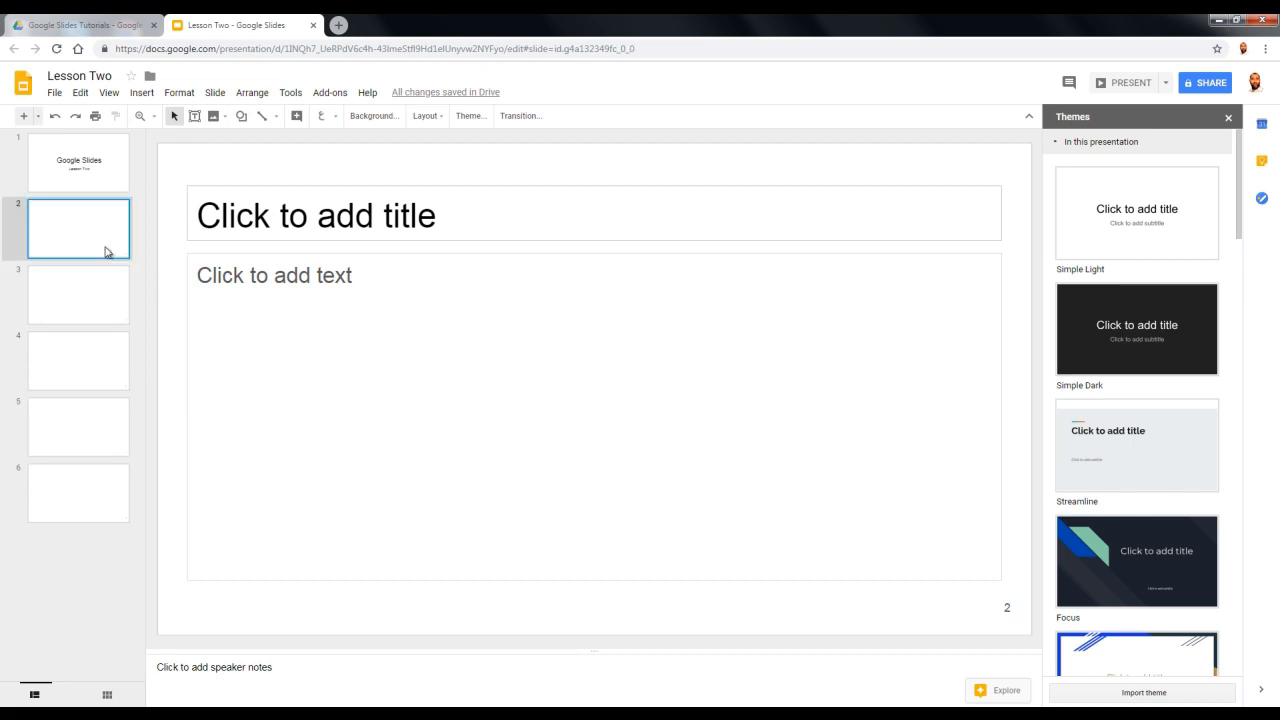
click(288, 212)
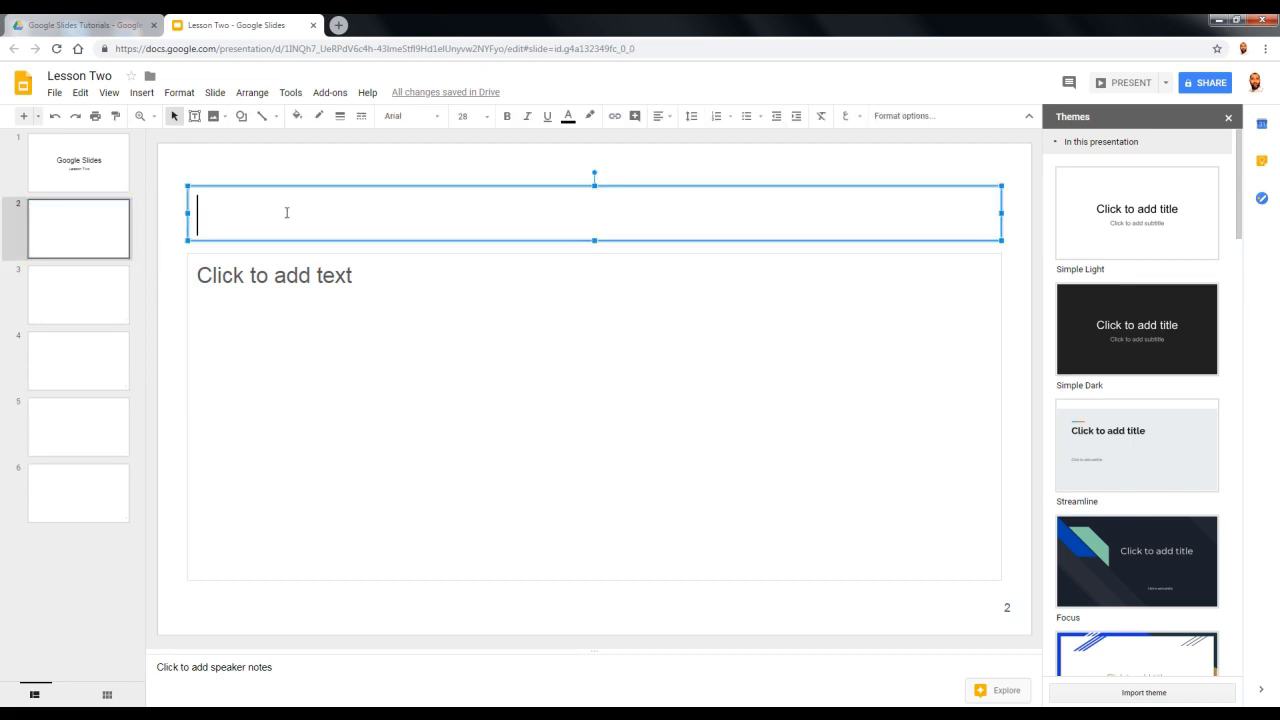
text(Insert )
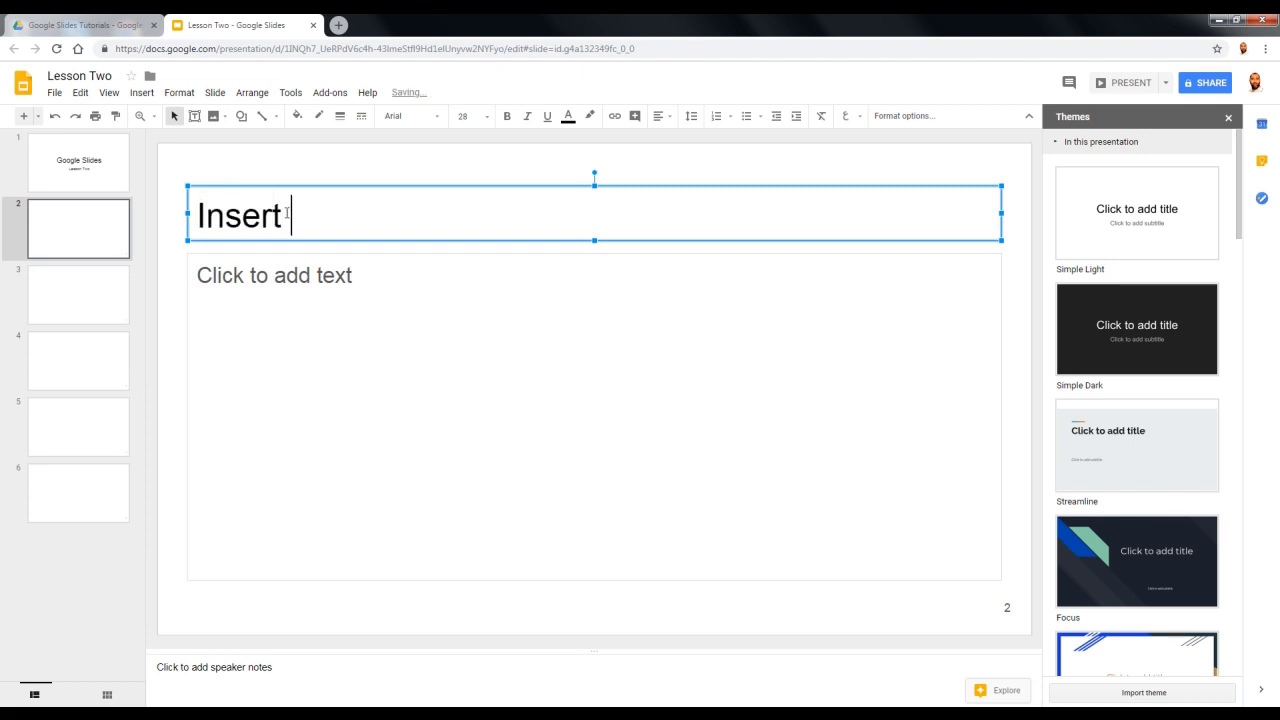
text(an Image)
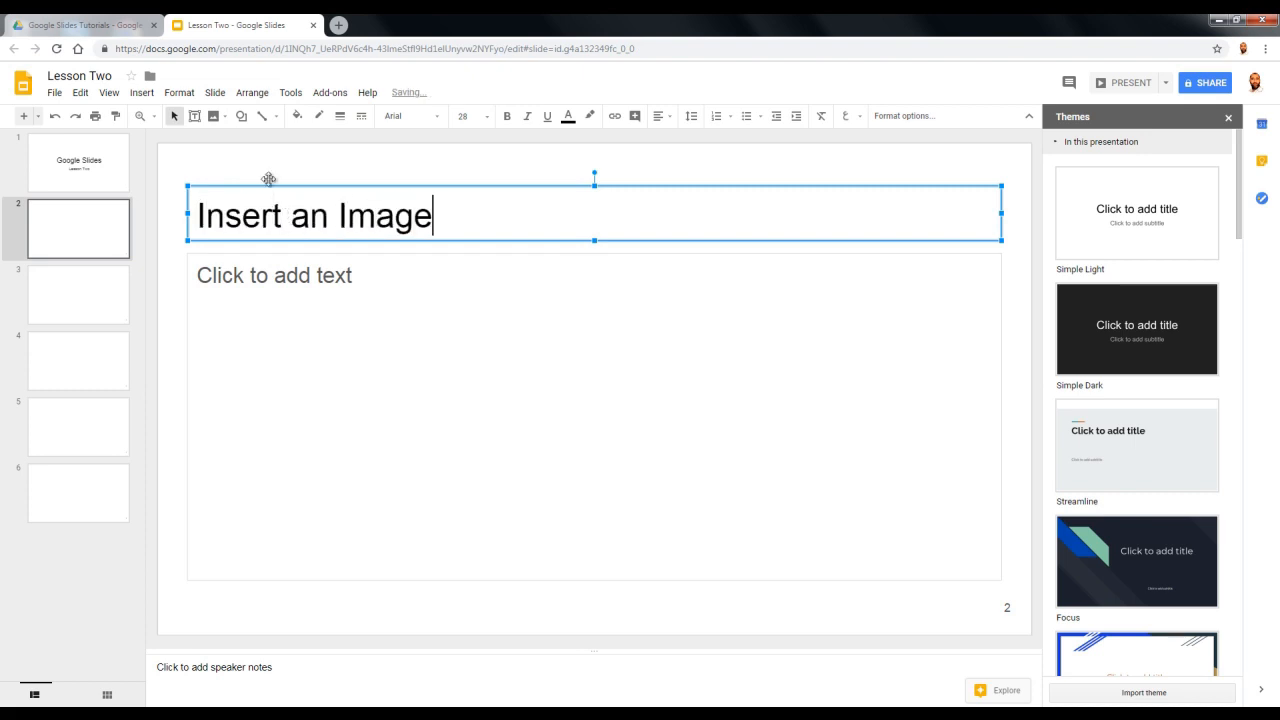
click(294, 371)
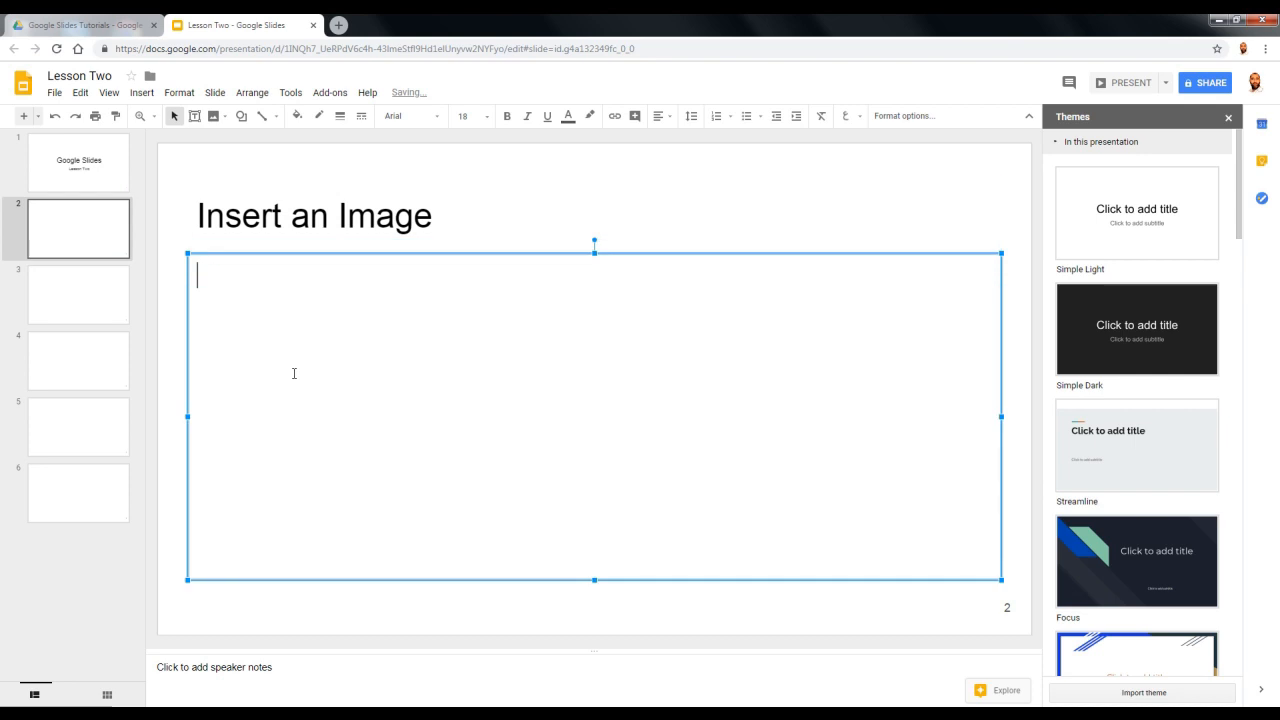
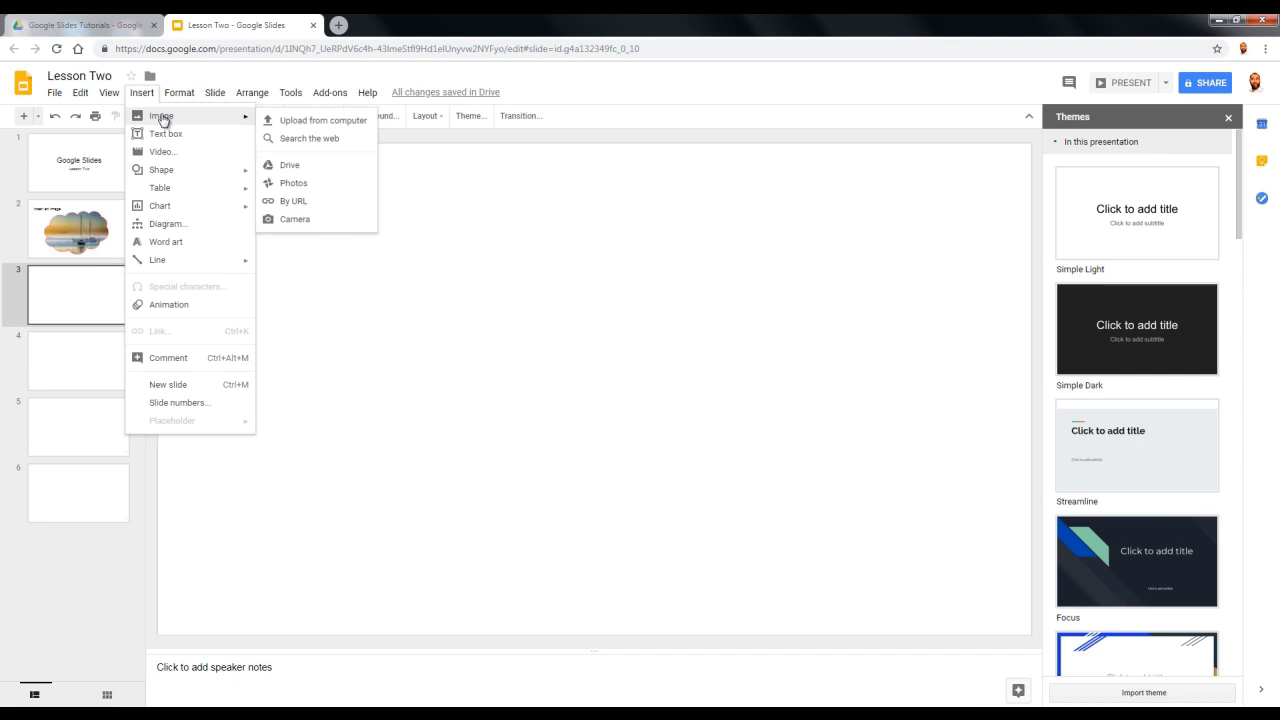
click(389, 280)
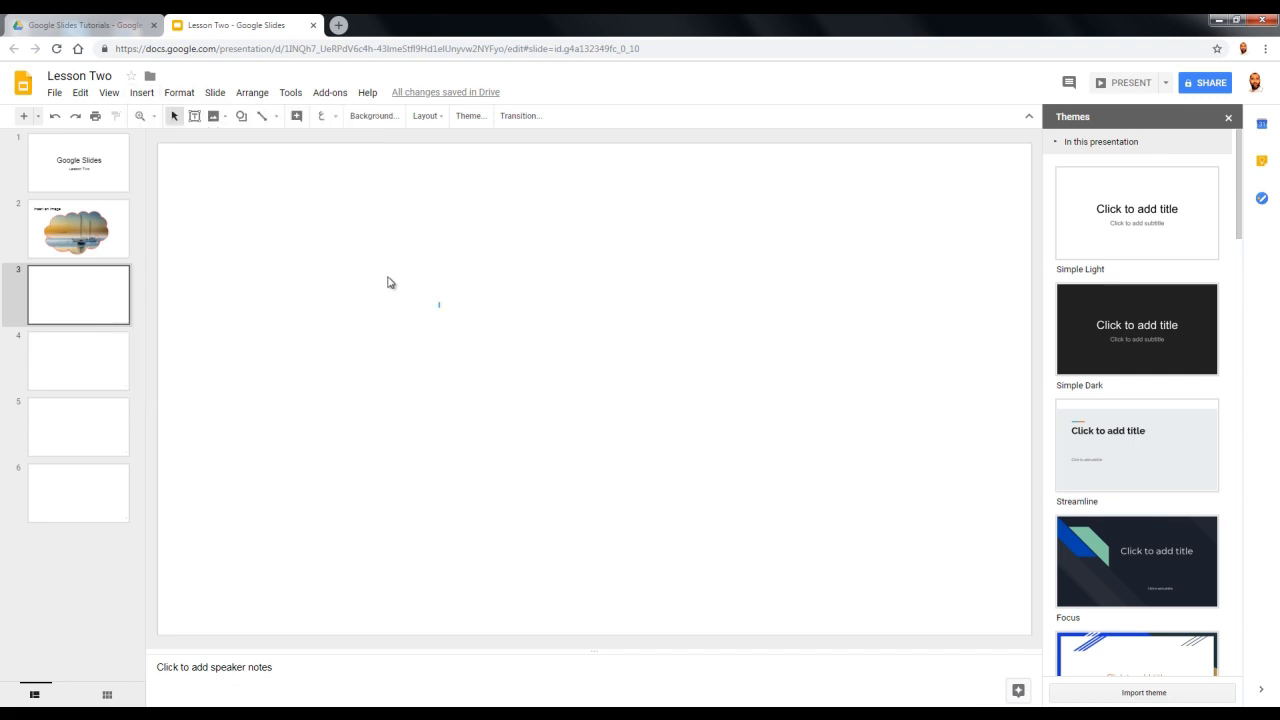
click(213, 117)
click(233, 140)
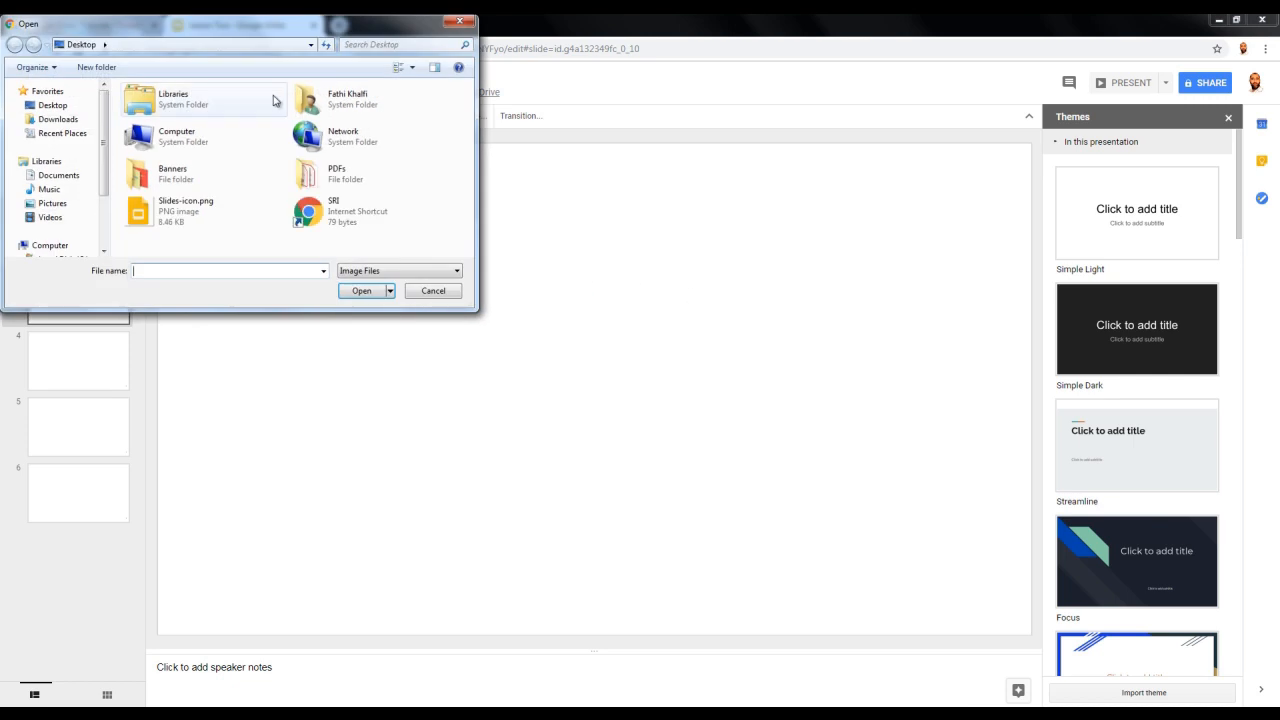
click(433, 290)
click(212, 117)
click(237, 139)
click(425, 285)
Search the web for "gardens" images and insert the photo of the enclosed garden with a white statue on slide 3.
click(227, 118)
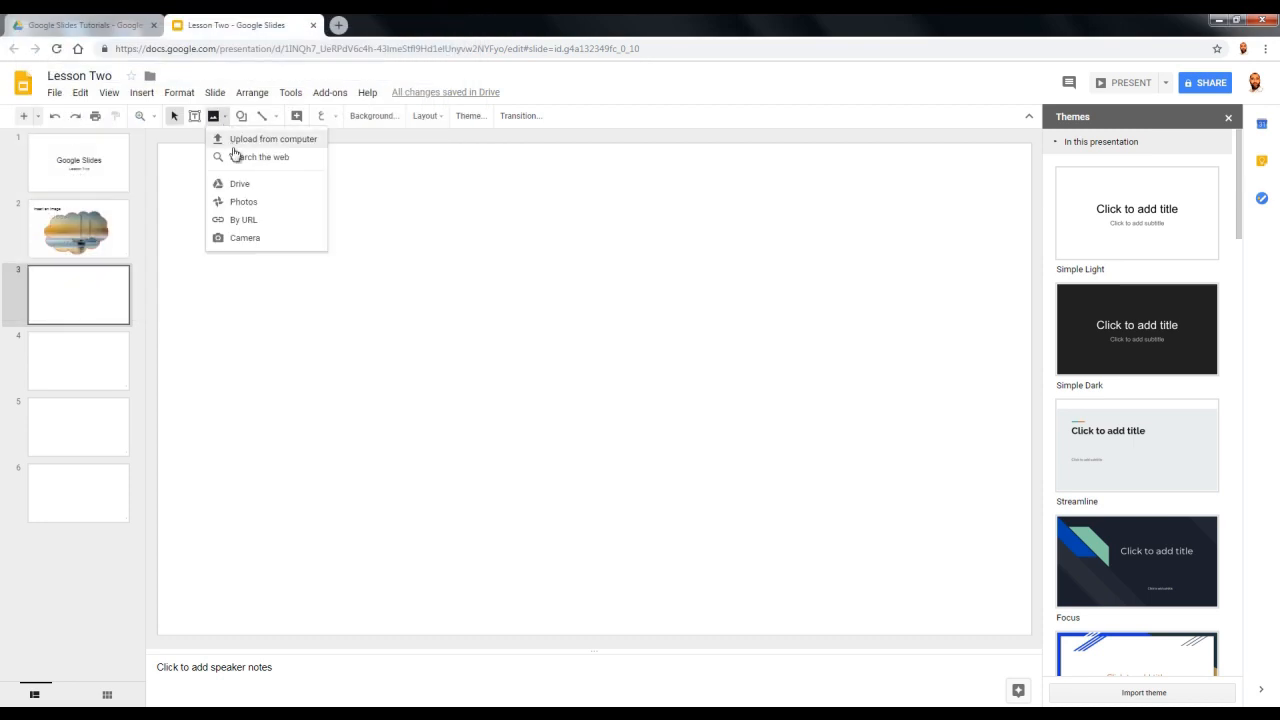
click(236, 154)
click(1112, 130)
drag(1112, 130, 1060, 127)
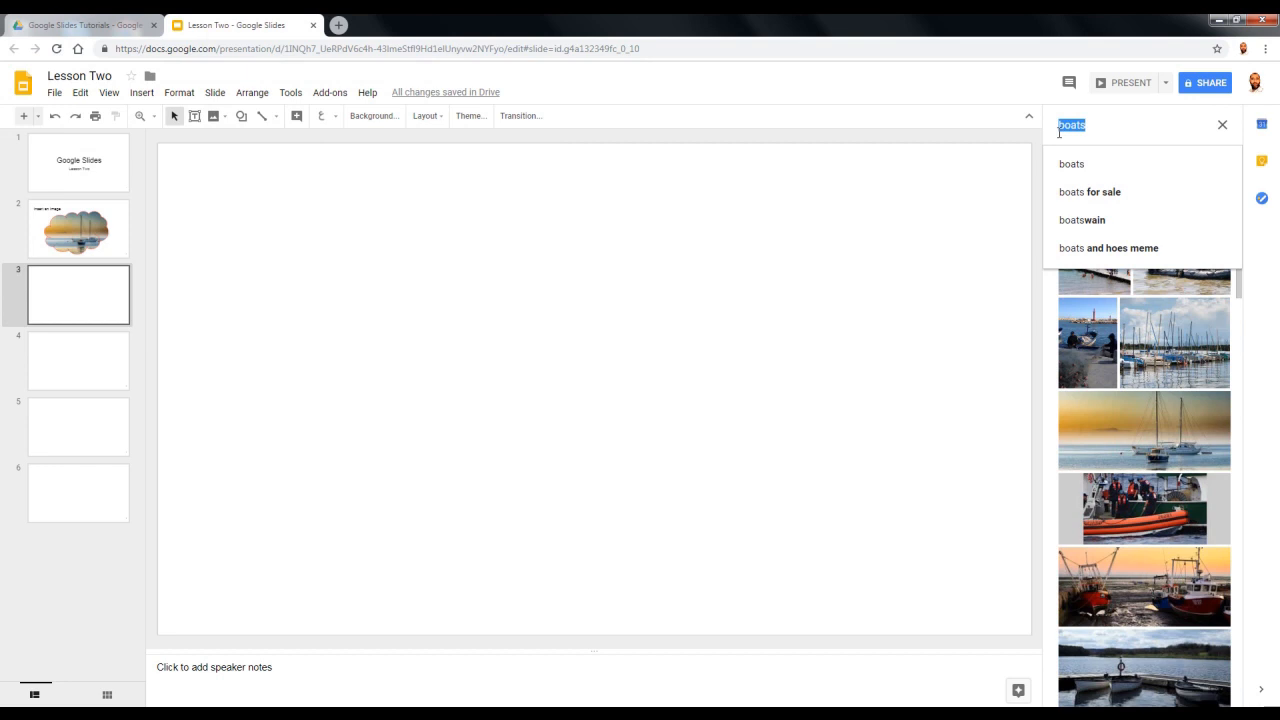
text(gardens)
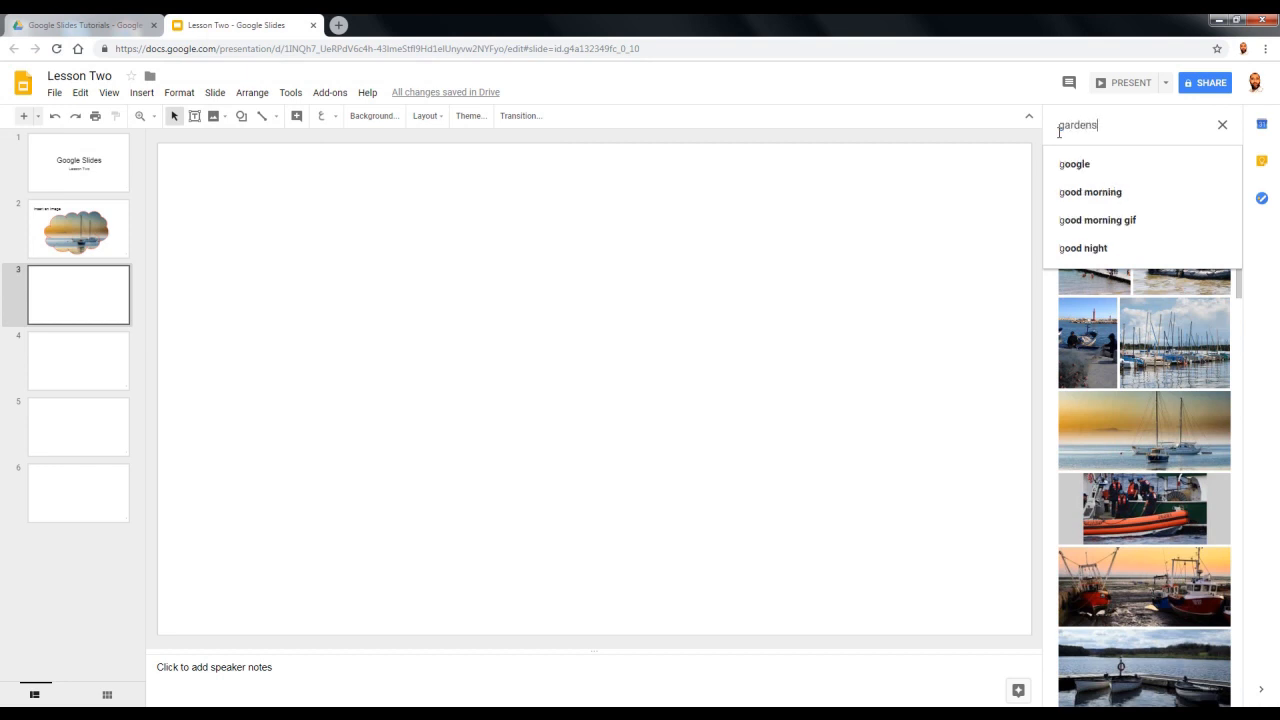
key(Return)
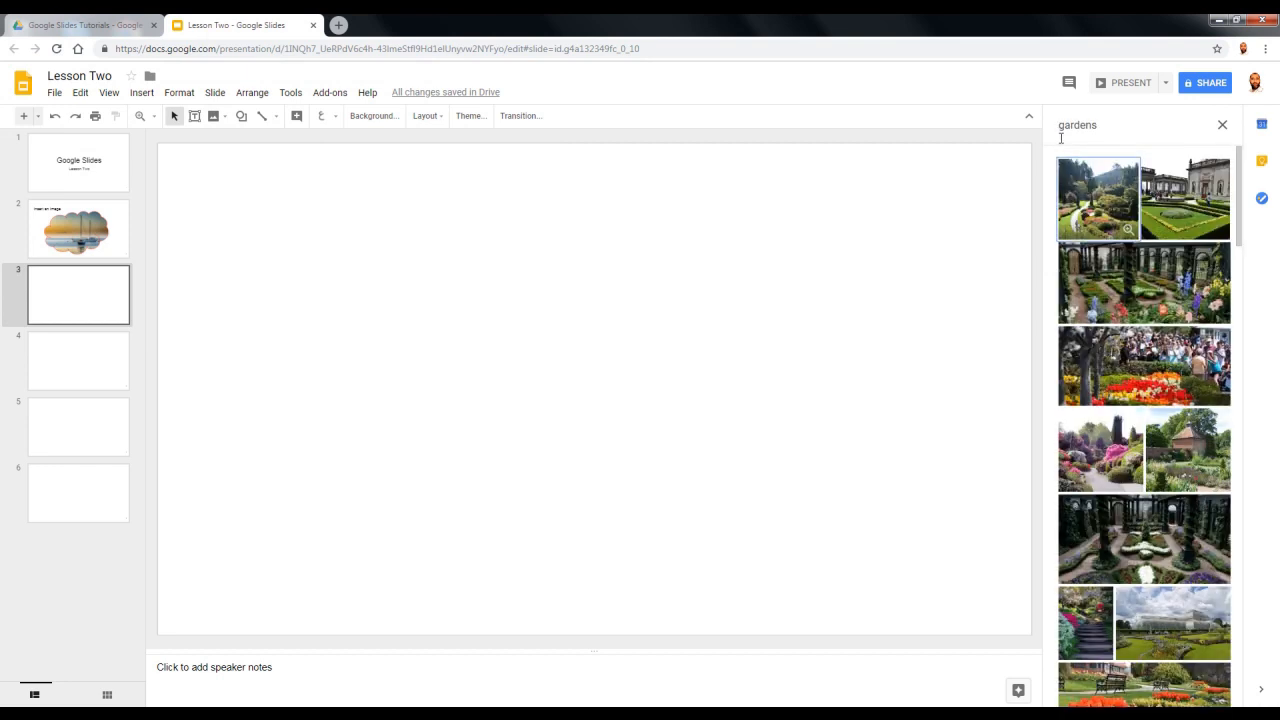
click(1160, 552)
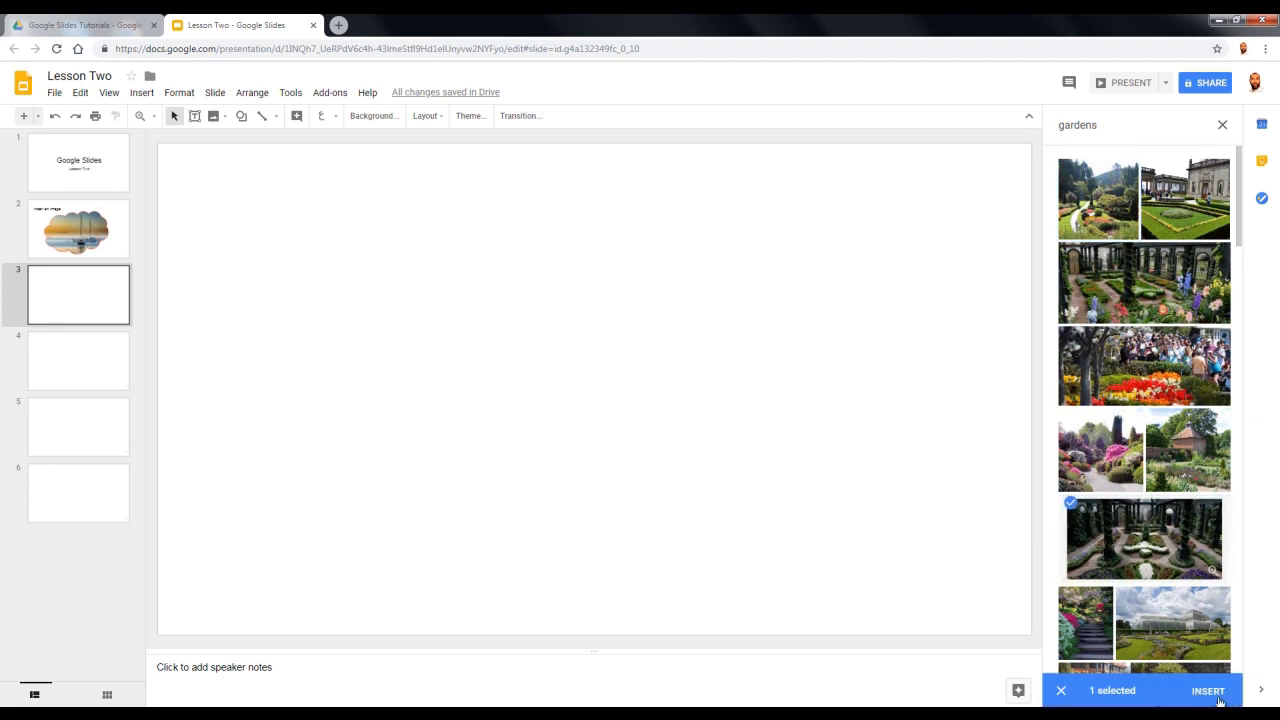
click(1217, 698)
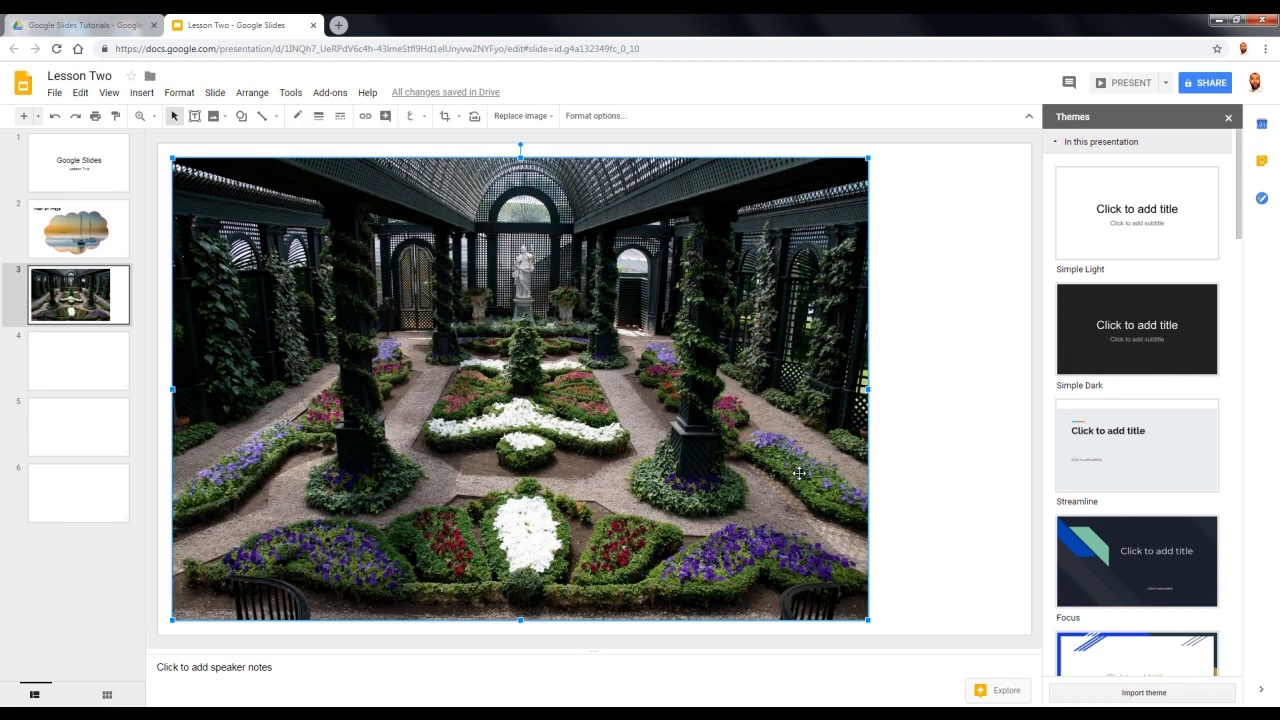
Centre the garden photo horizontally on slide 3 and show its adjustment settings in the format options in place of the themes.
drag(710, 401, 787, 406)
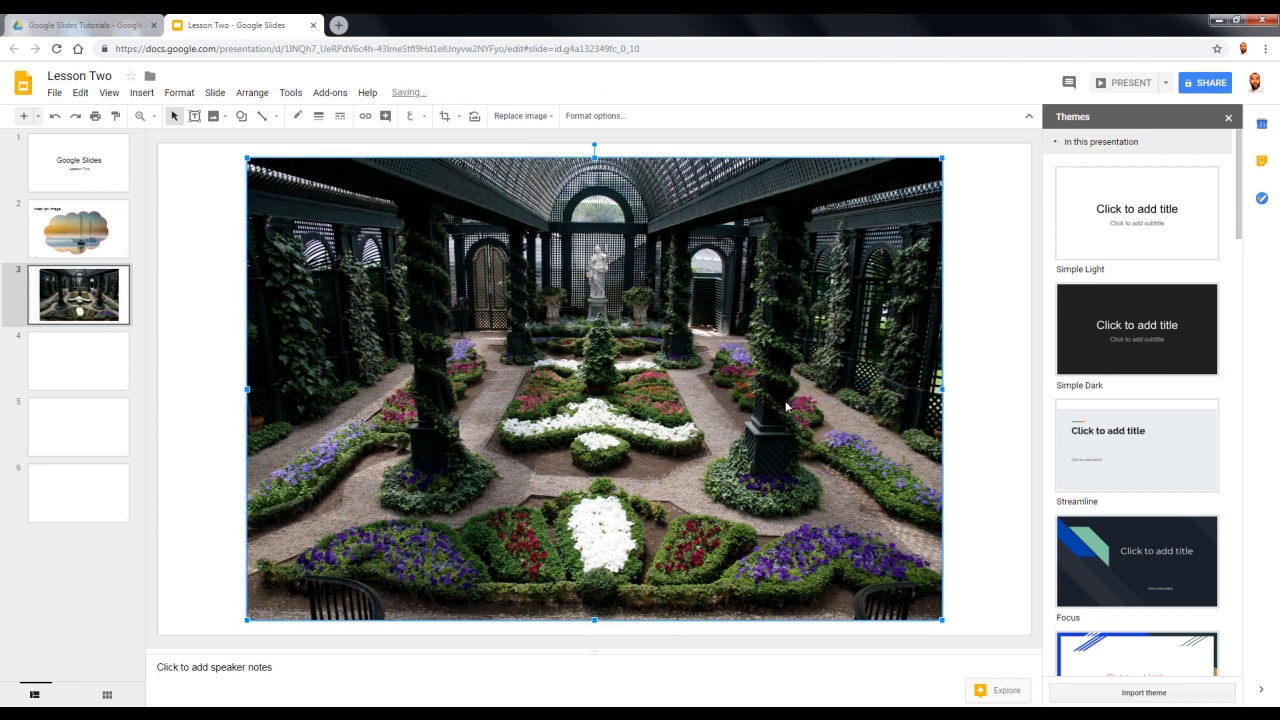
click(1228, 117)
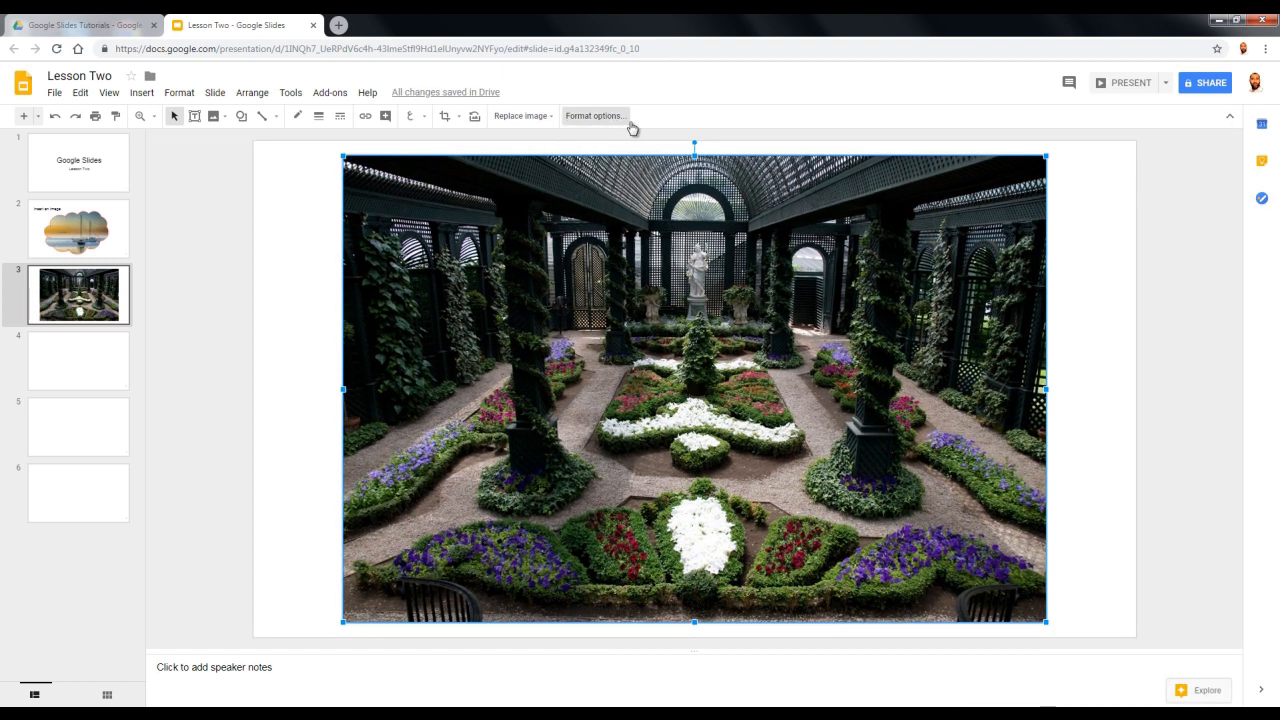
click(598, 118)
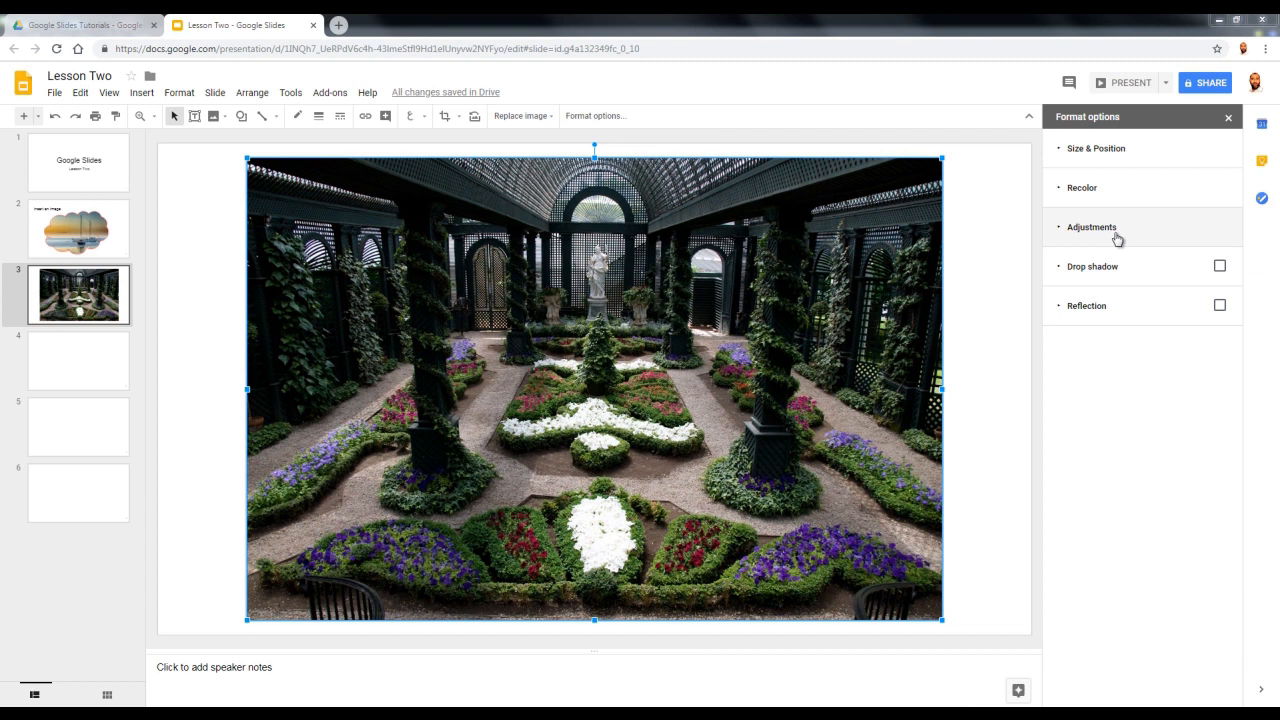
click(1117, 238)
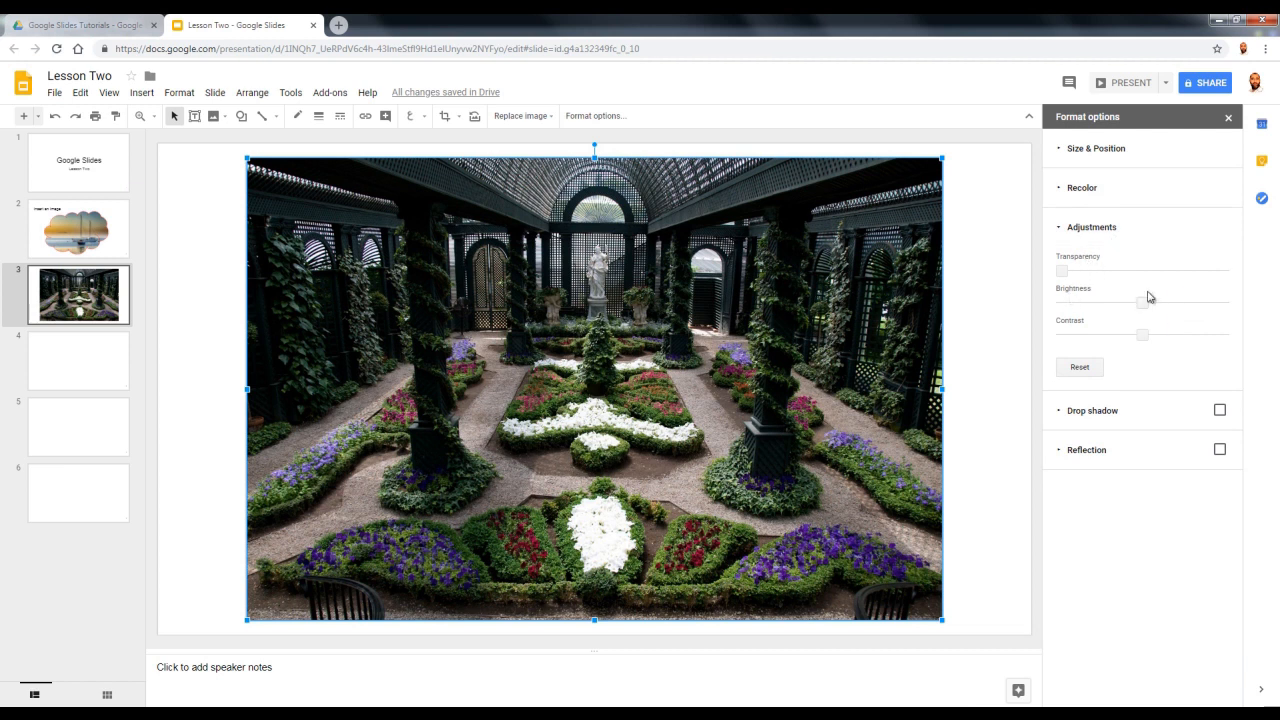
Try the Light 6 and Dark 7 recolor presets on the garden photo and undo both.
click(1105, 201)
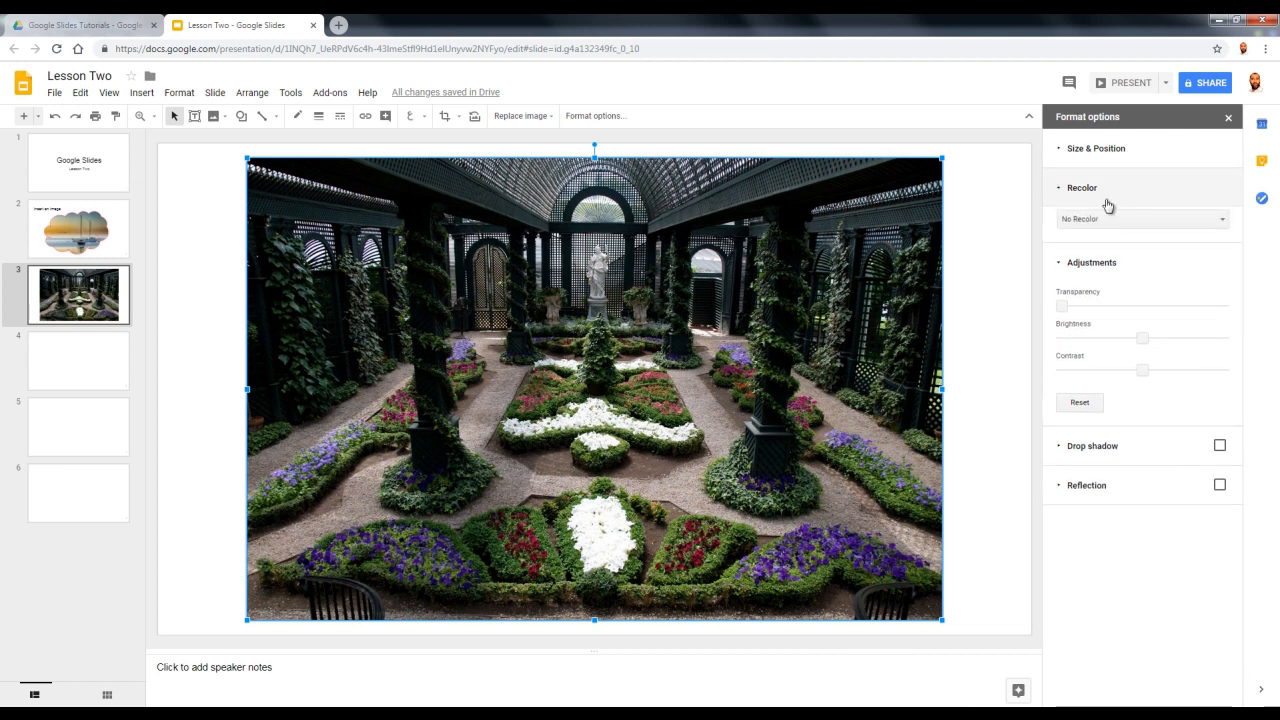
click(1188, 224)
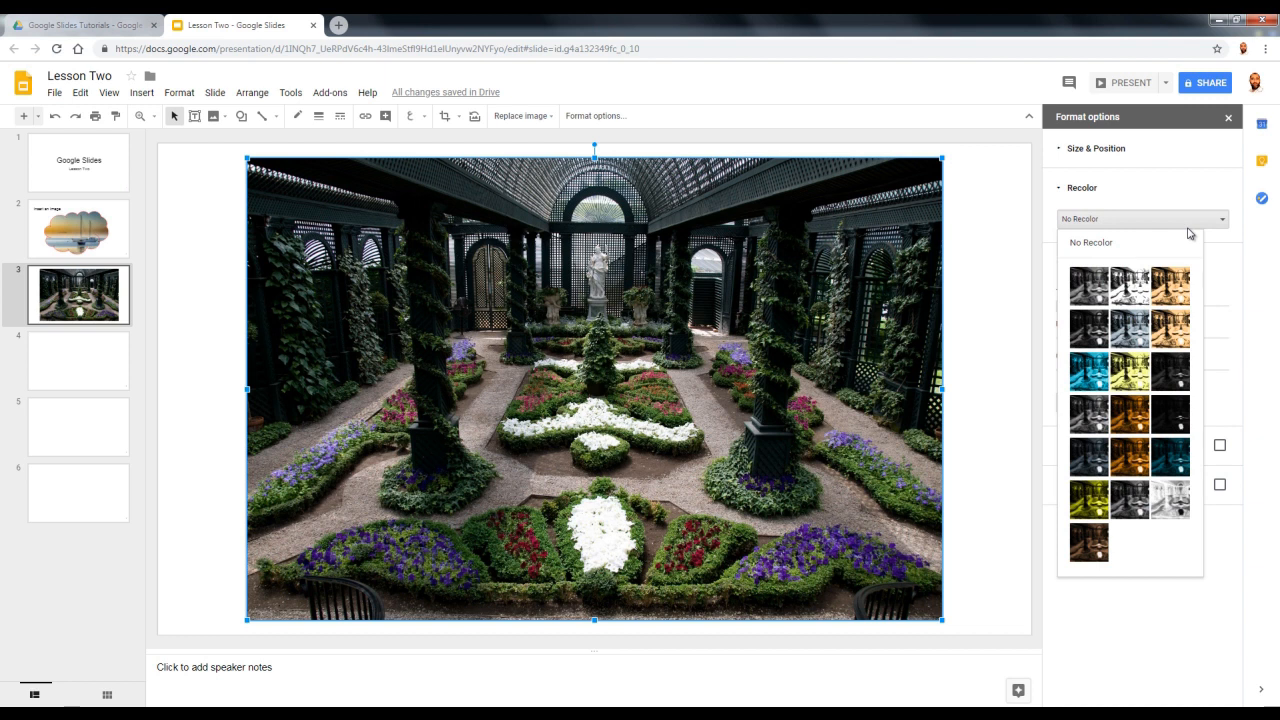
click(1170, 327)
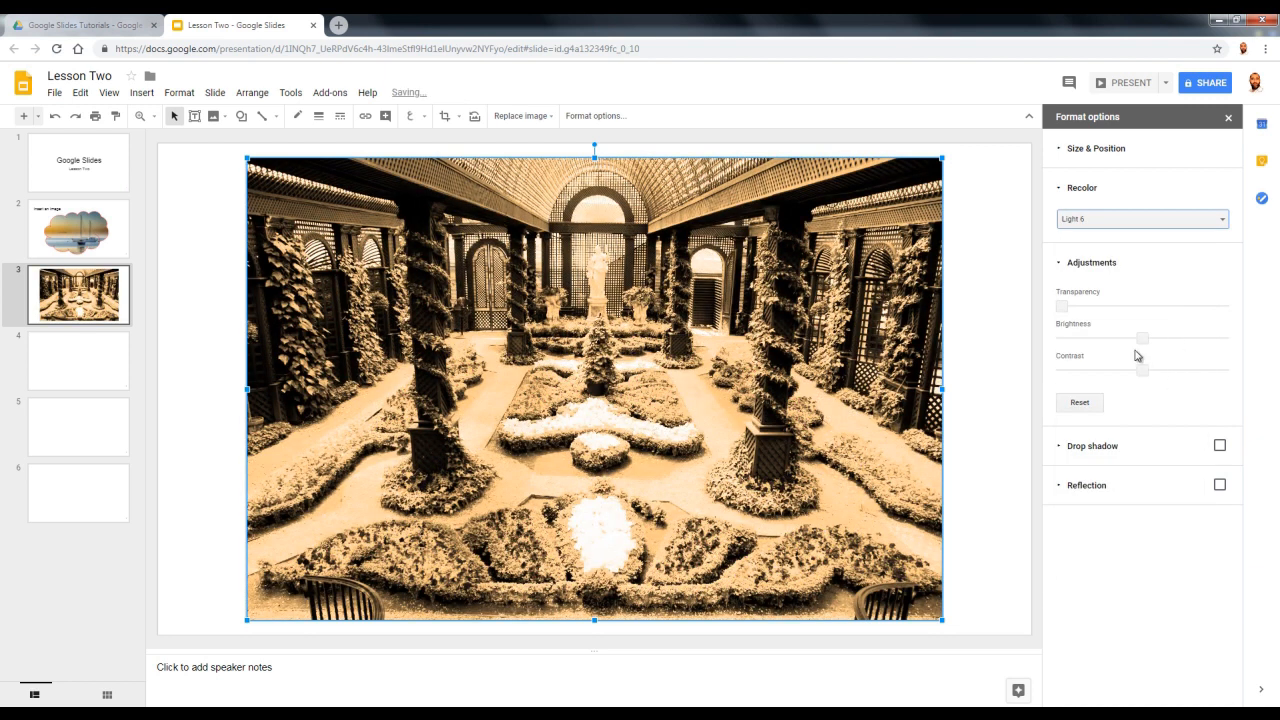
click(1199, 223)
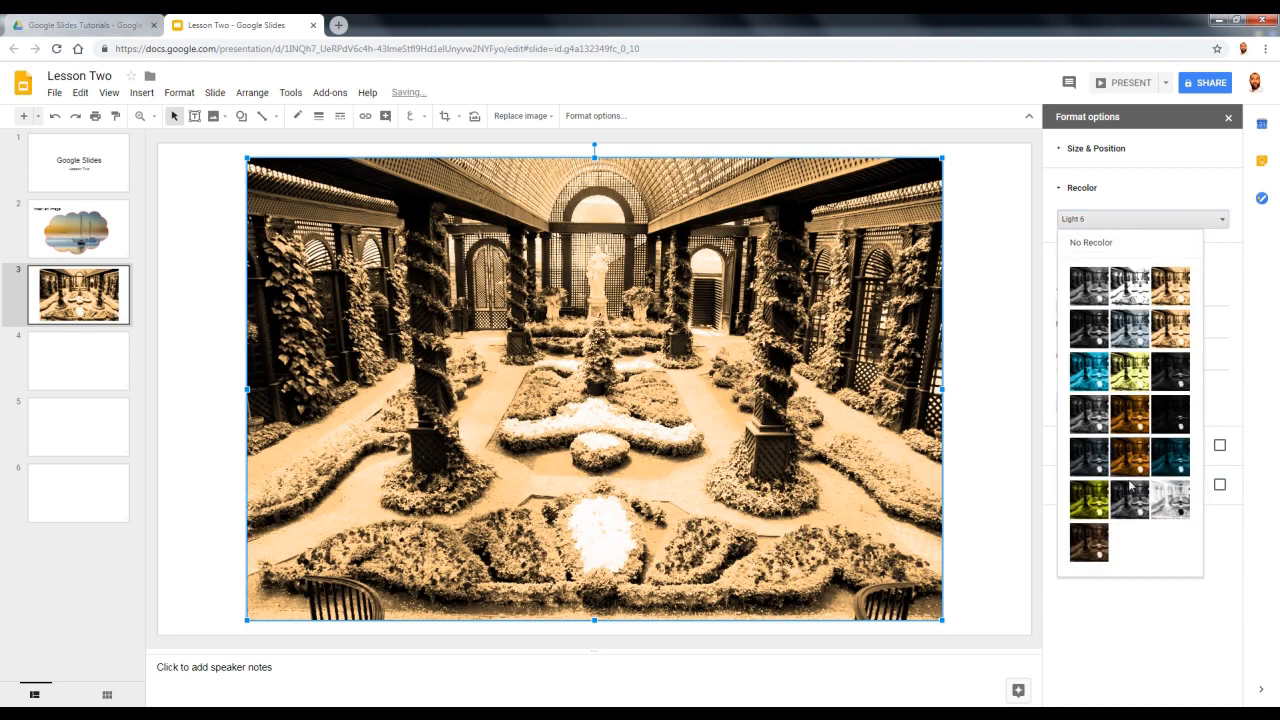
click(1184, 468)
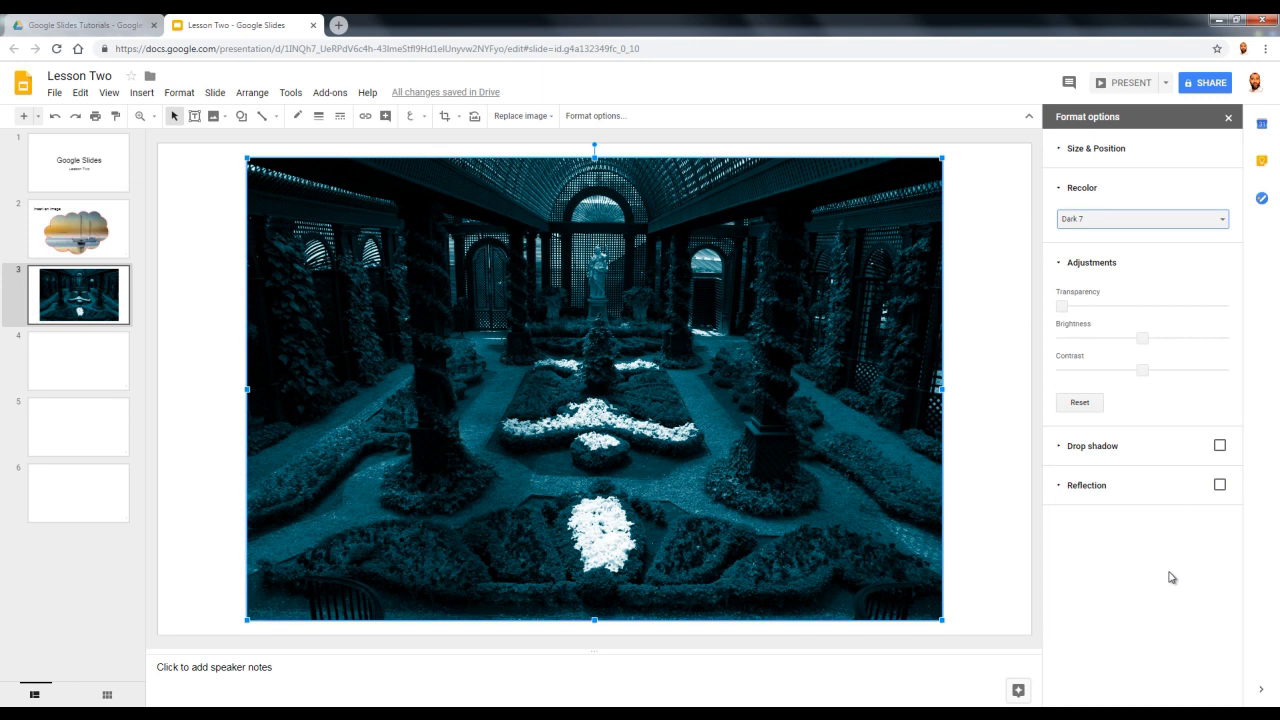
click(815, 424)
key(ctrl+z)
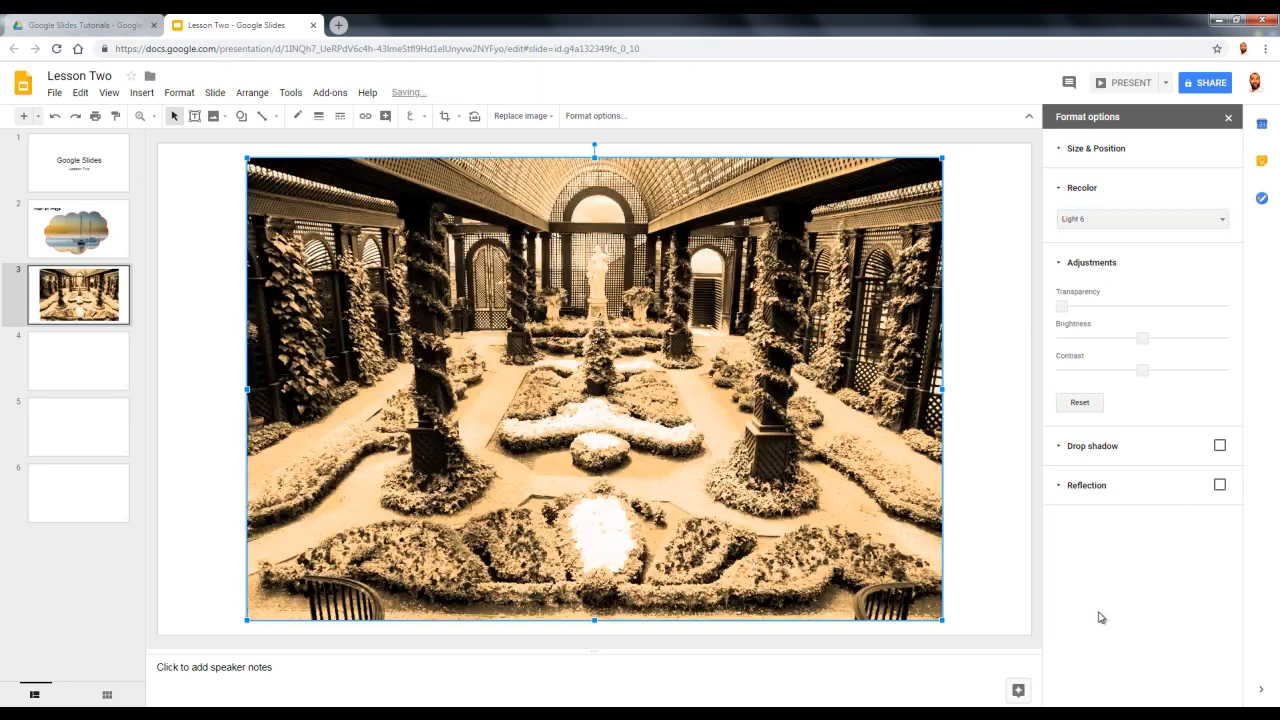
key(ctrl+z)
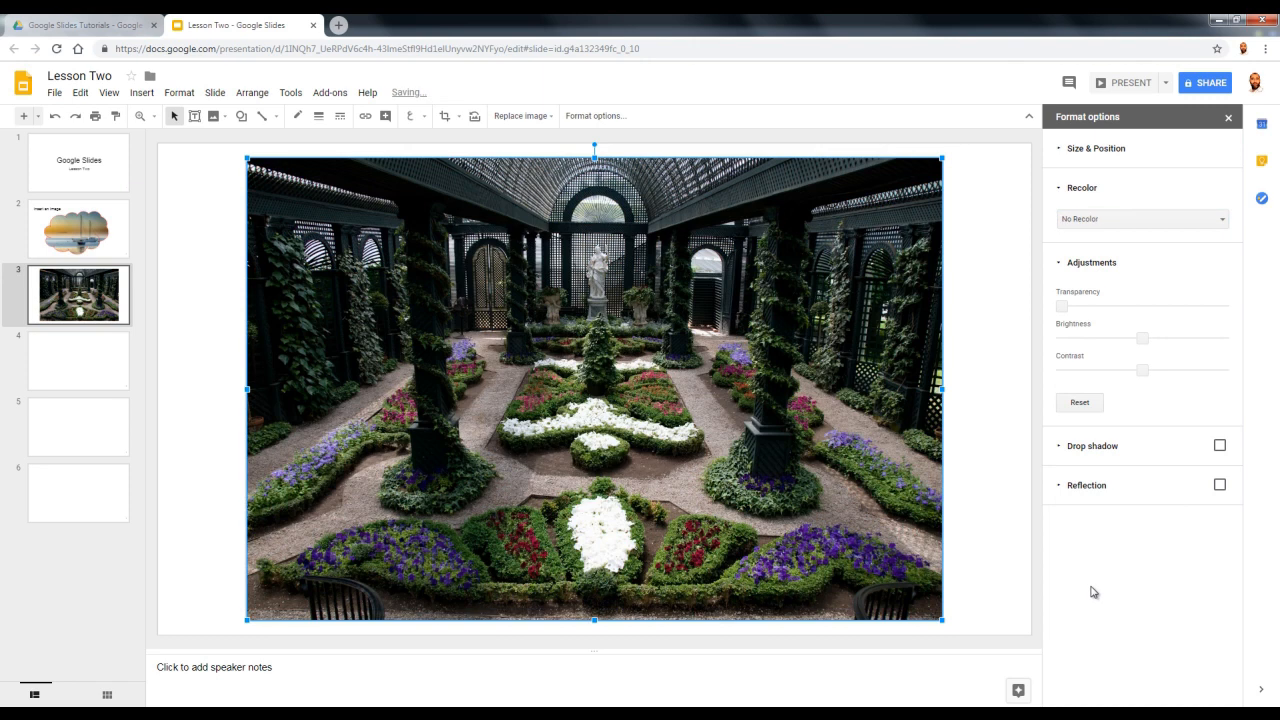
Add a green drop shadow to the garden photo with a slightly larger distance and a blur radius of 15.
click(1085, 448)
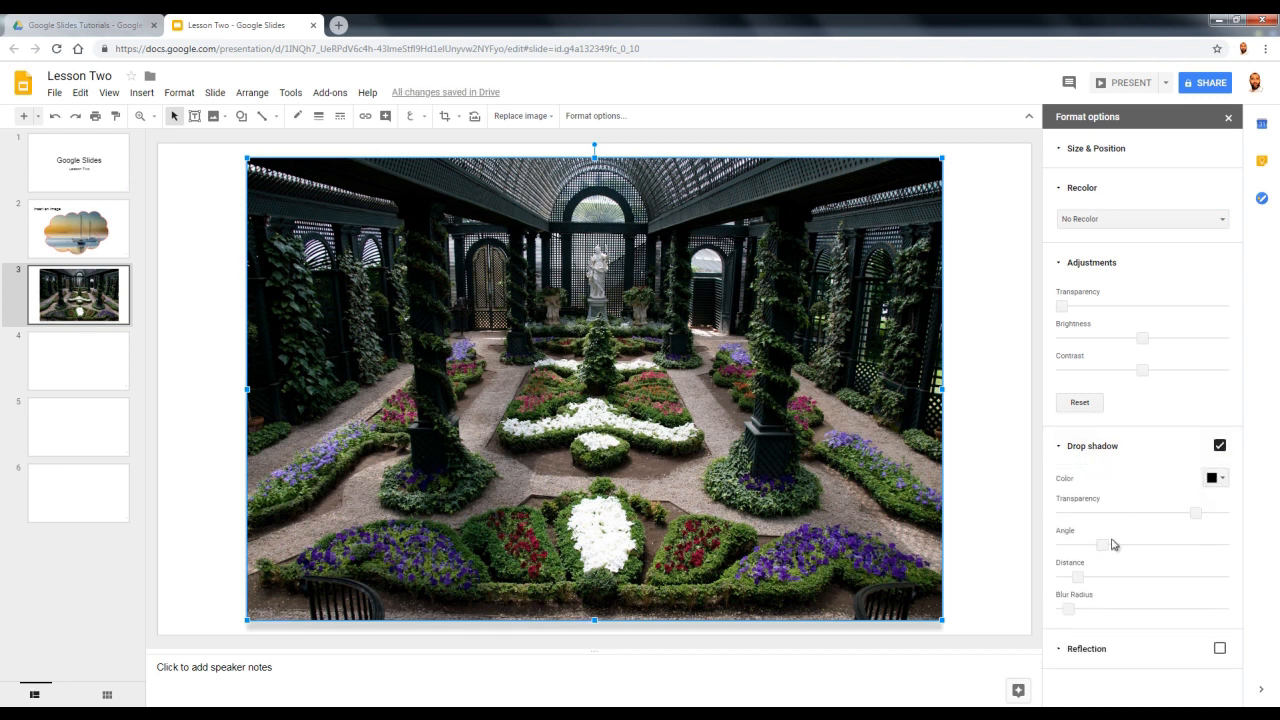
click(1216, 480)
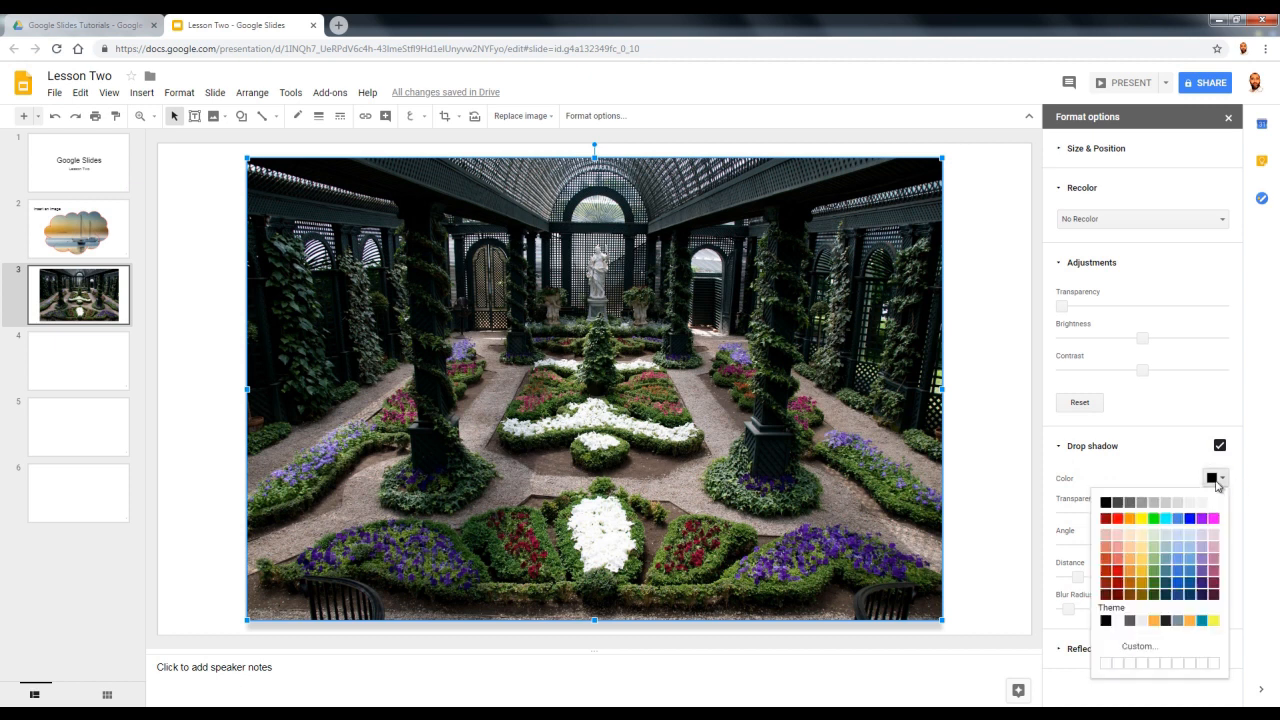
click(1153, 518)
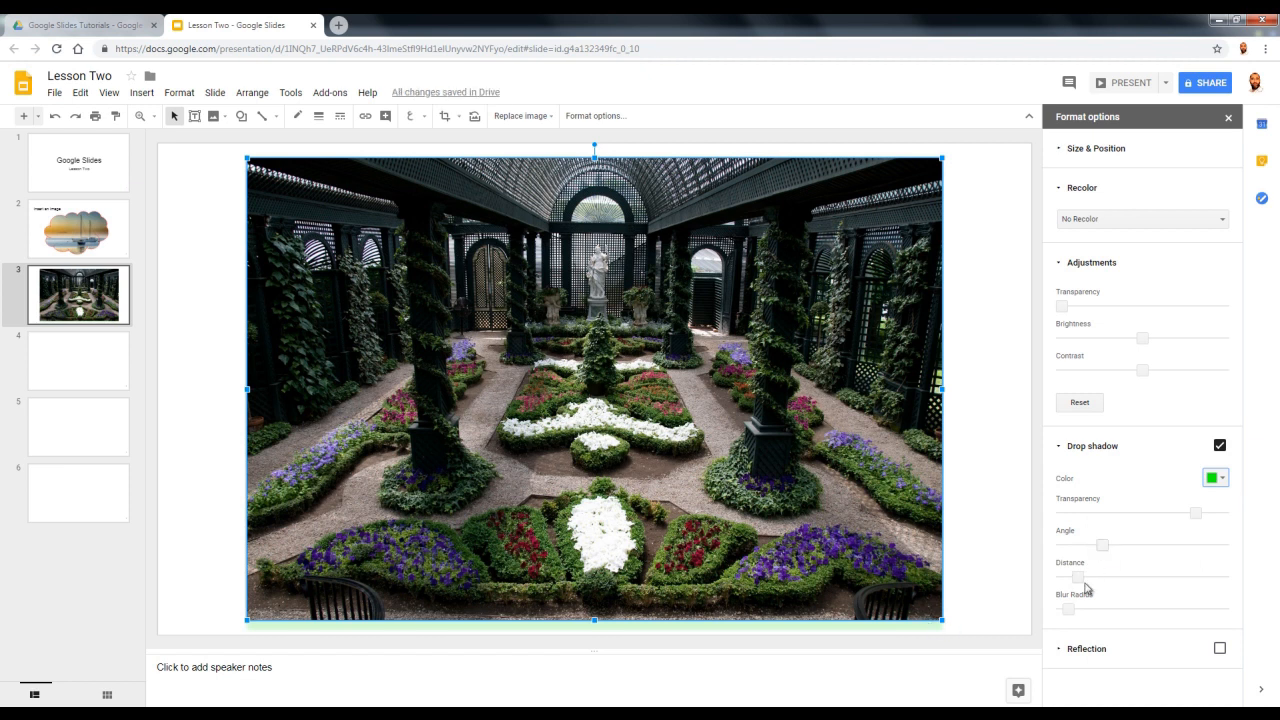
drag(1078, 577, 1085, 609)
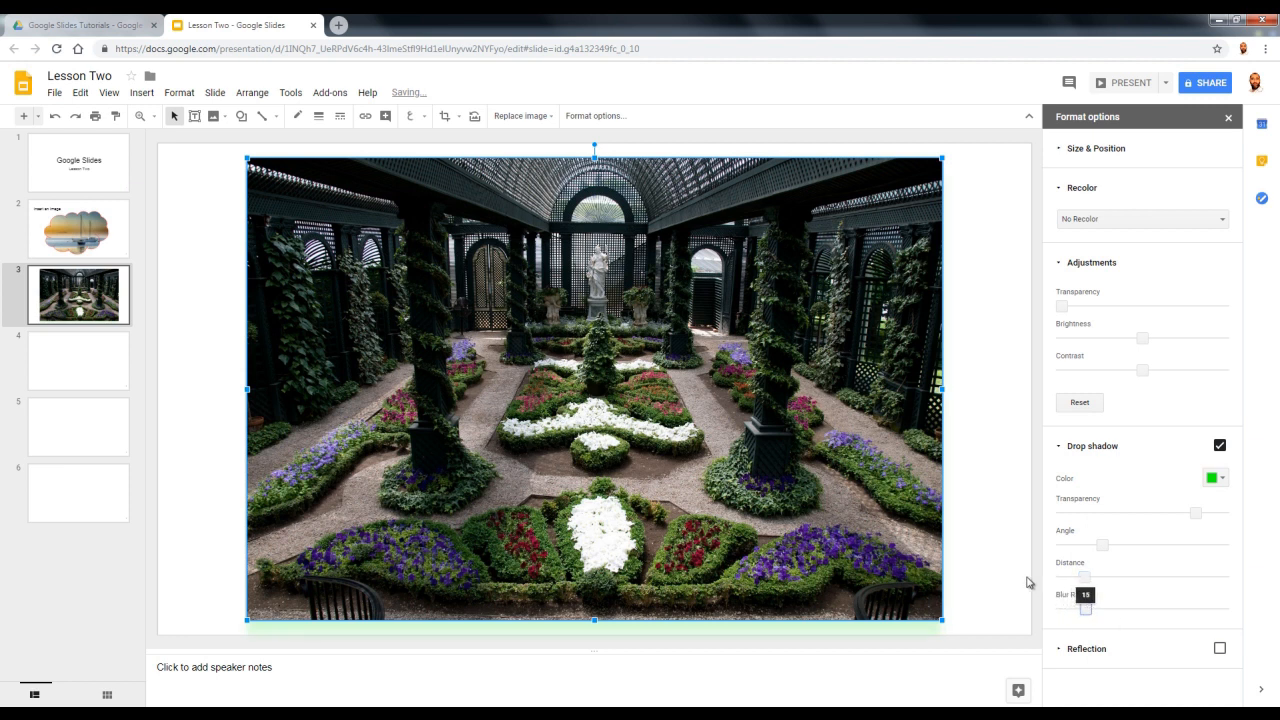
Add a reflection to the garden photo, look over its reflection settings and deselect the photo.
click(1070, 650)
scroll(1189, 612, down, 1)
scroll(1189, 612, down, 1)
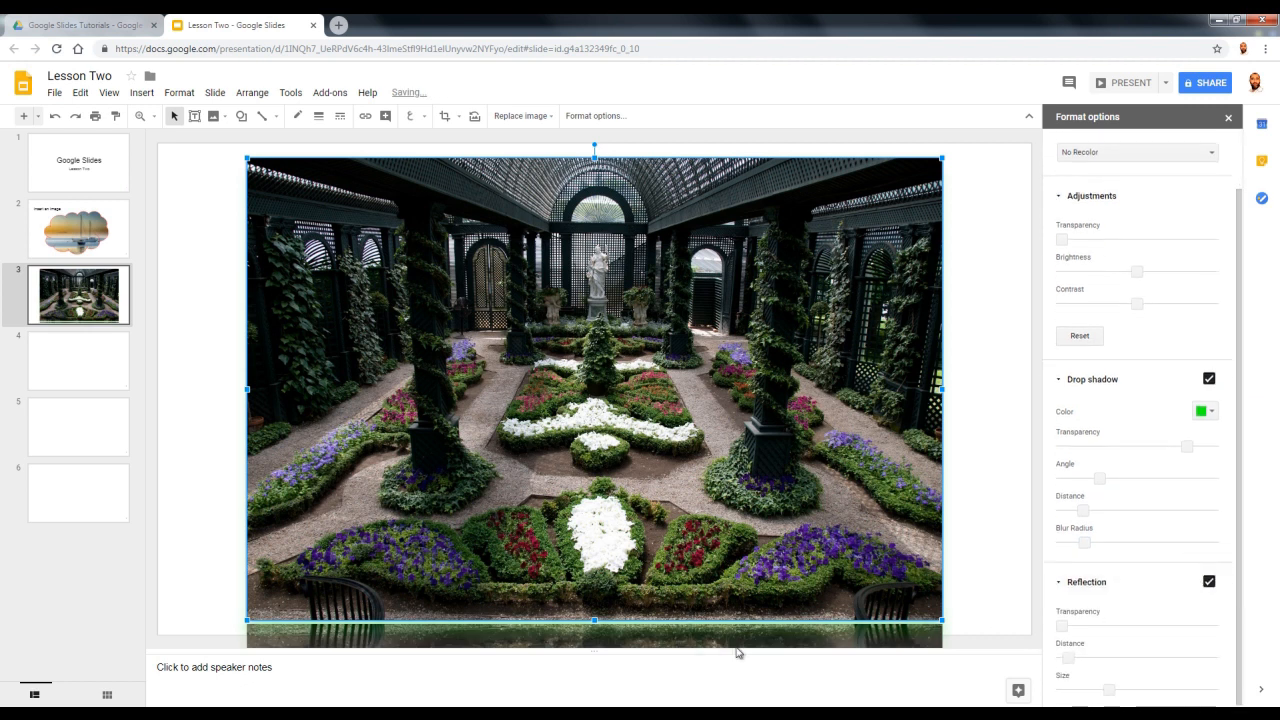
drag(1240, 551, 1238, 568)
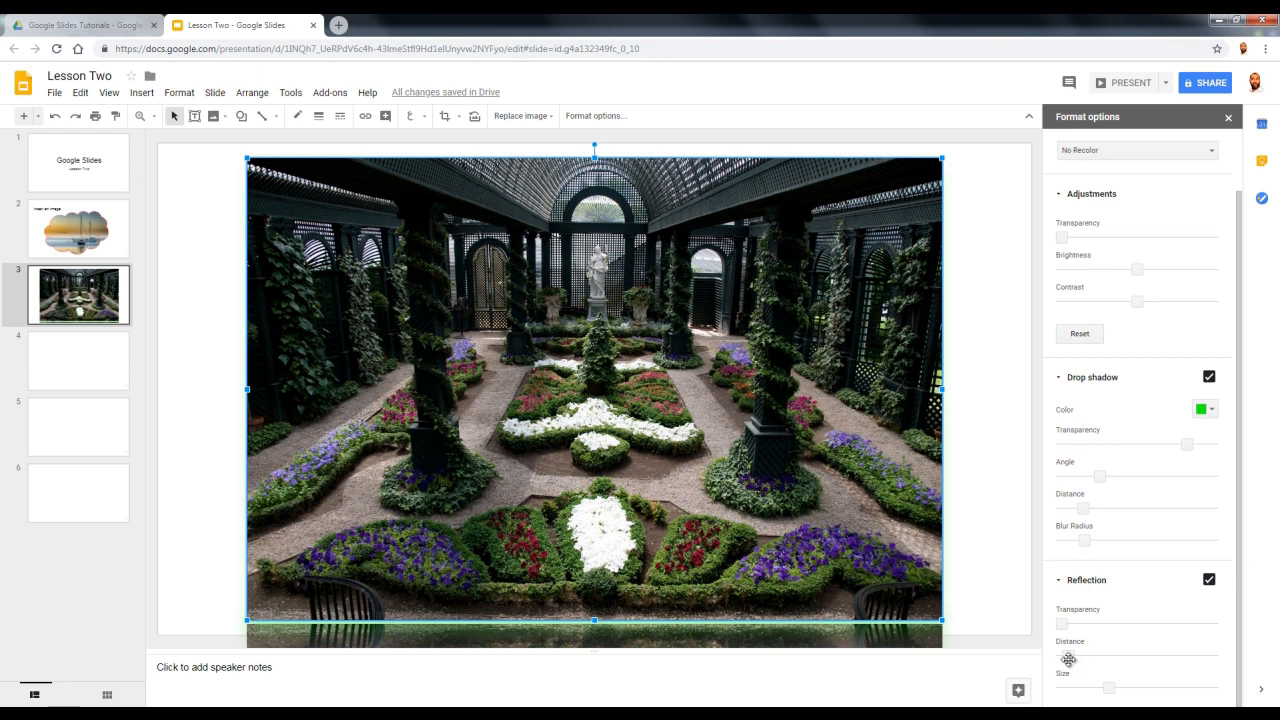
click(970, 390)
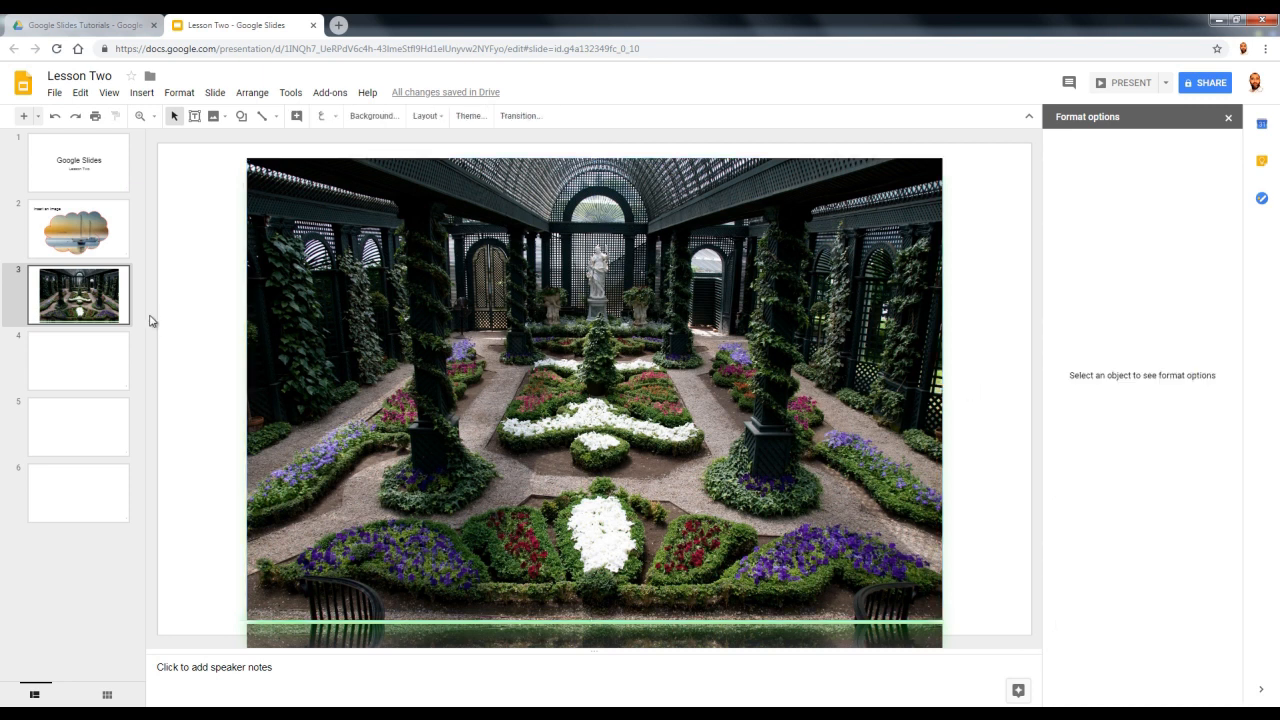
Enter "Add videos" as the title of slide 4 and place the text cursor in its body placeholder.
click(87, 376)
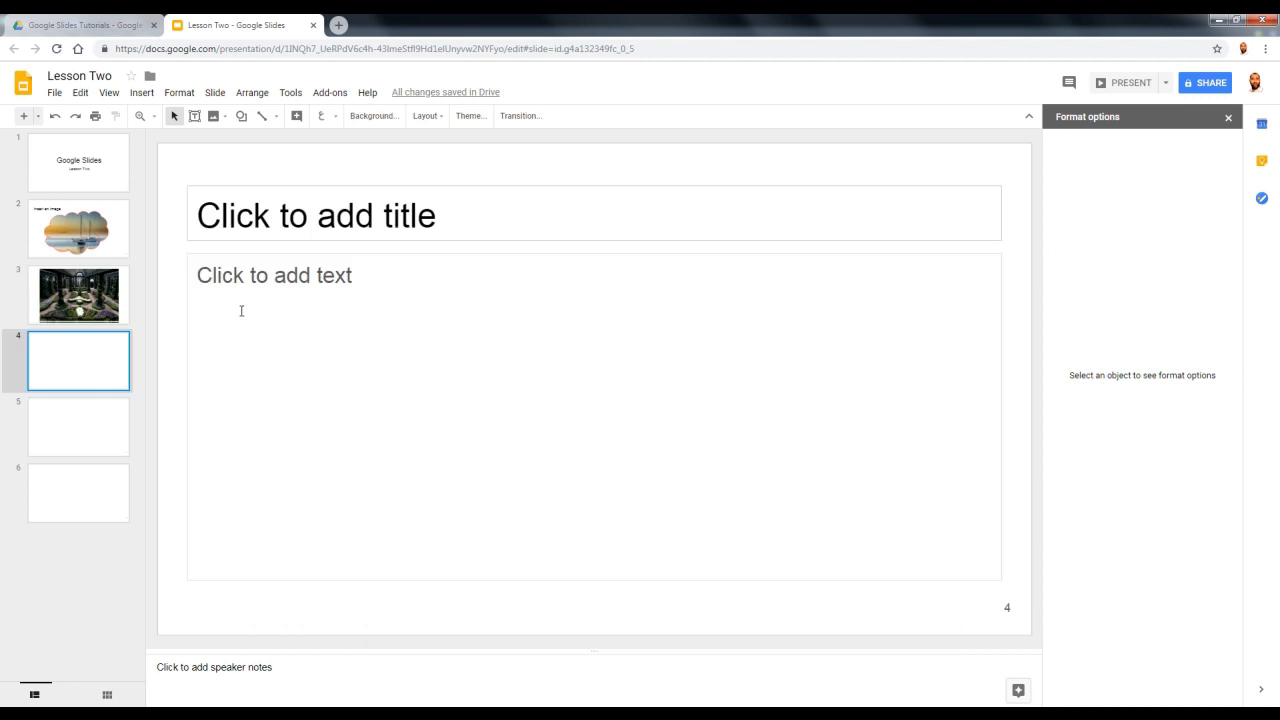
click(399, 227)
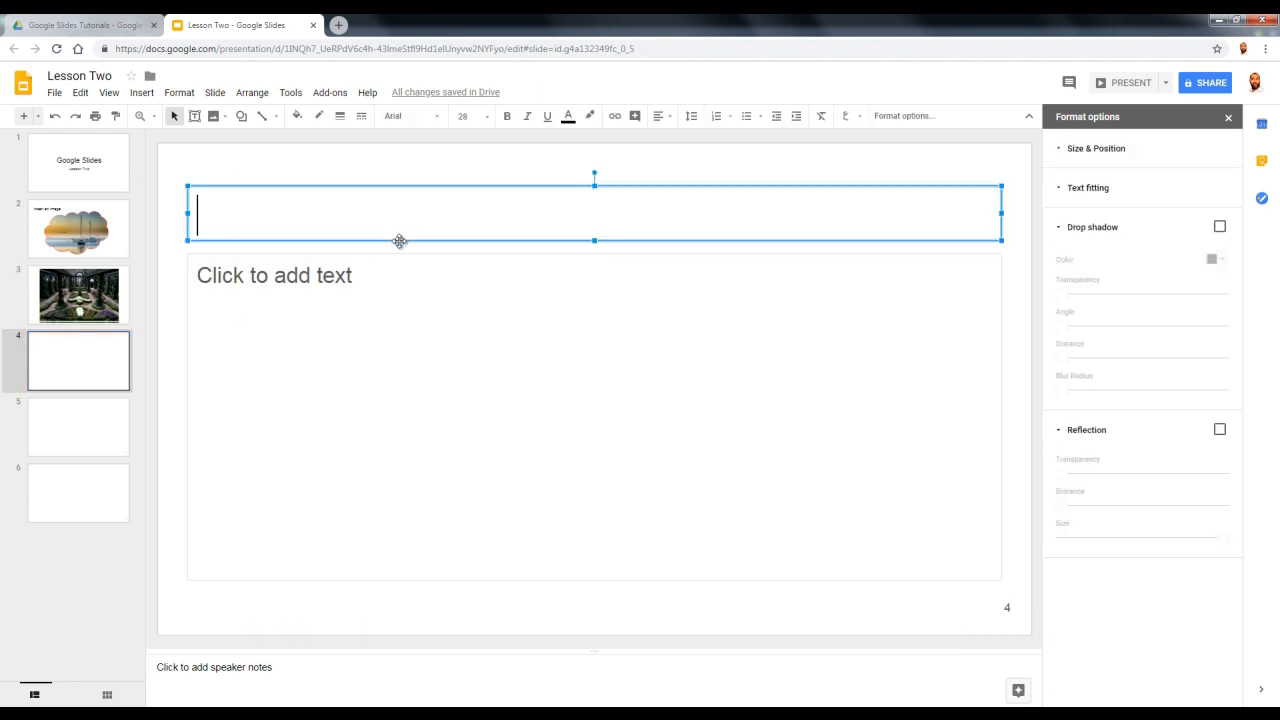
text(Add v)
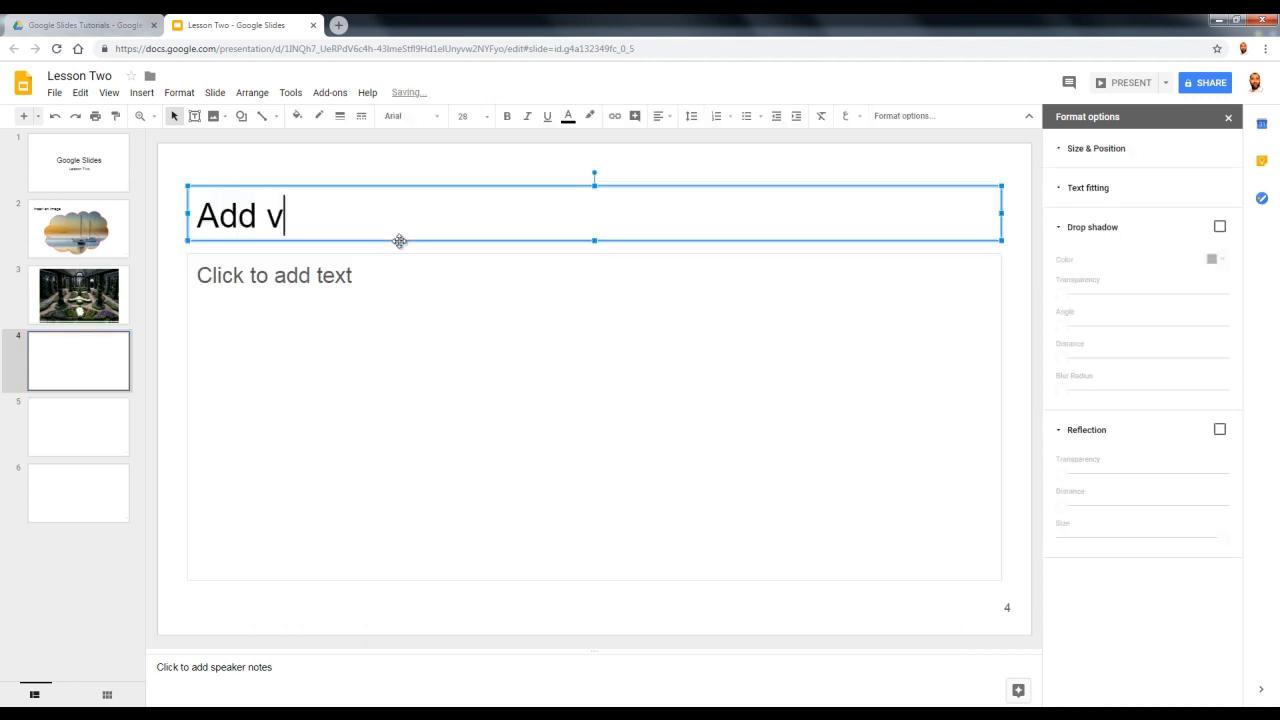
text(ideos)
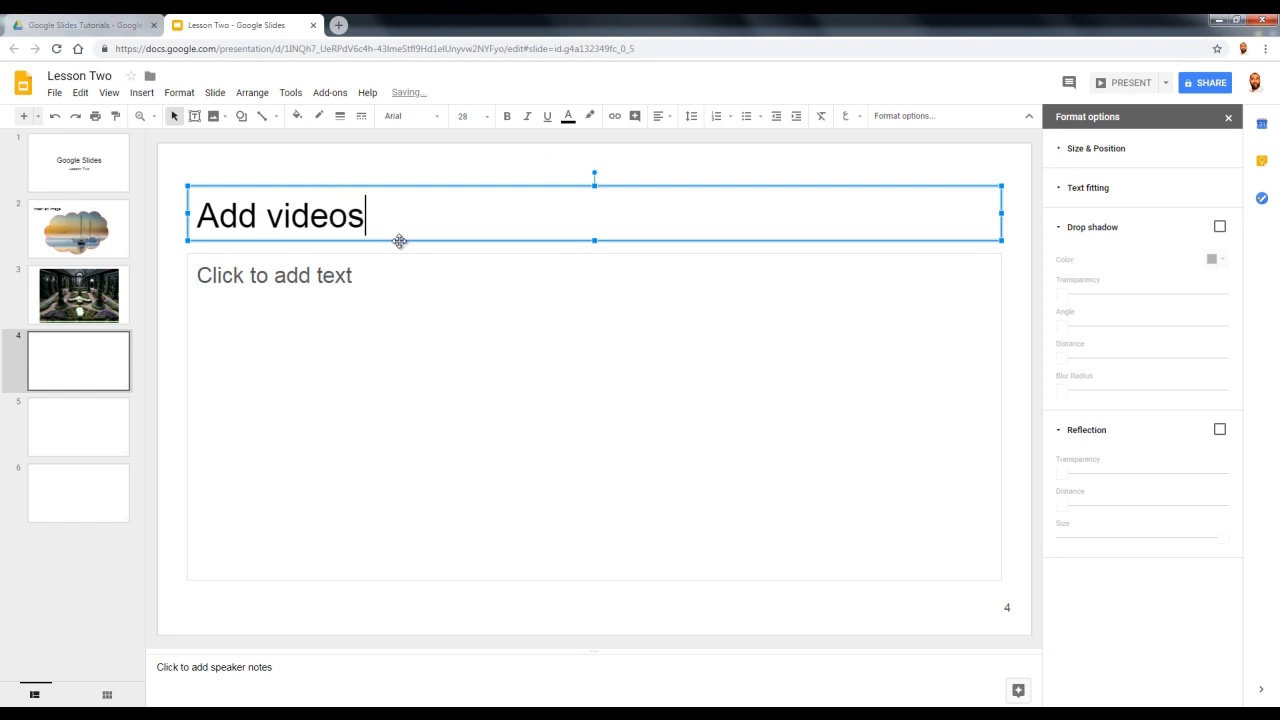
click(335, 288)
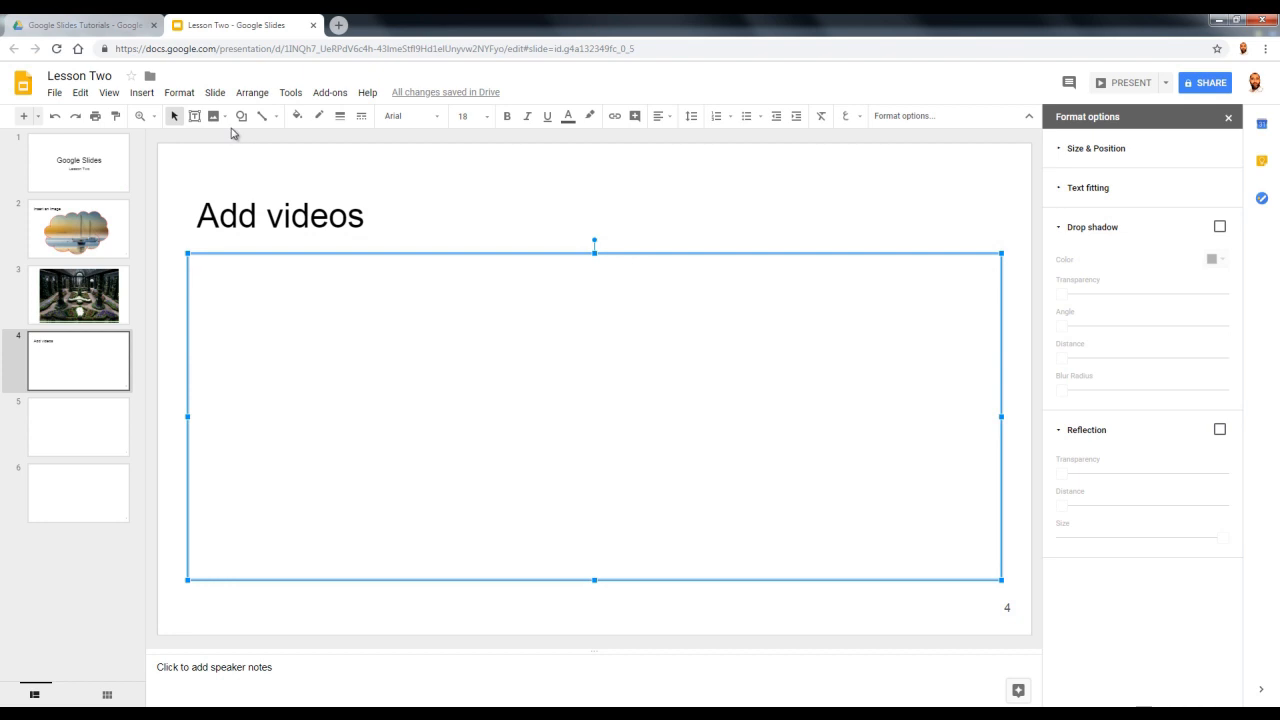
Search YouTube for "html 5" and insert the video "HTML5 Tutorial For Beginners - part 1 of 6 - Getting Started" on slide 4.
click(139, 95)
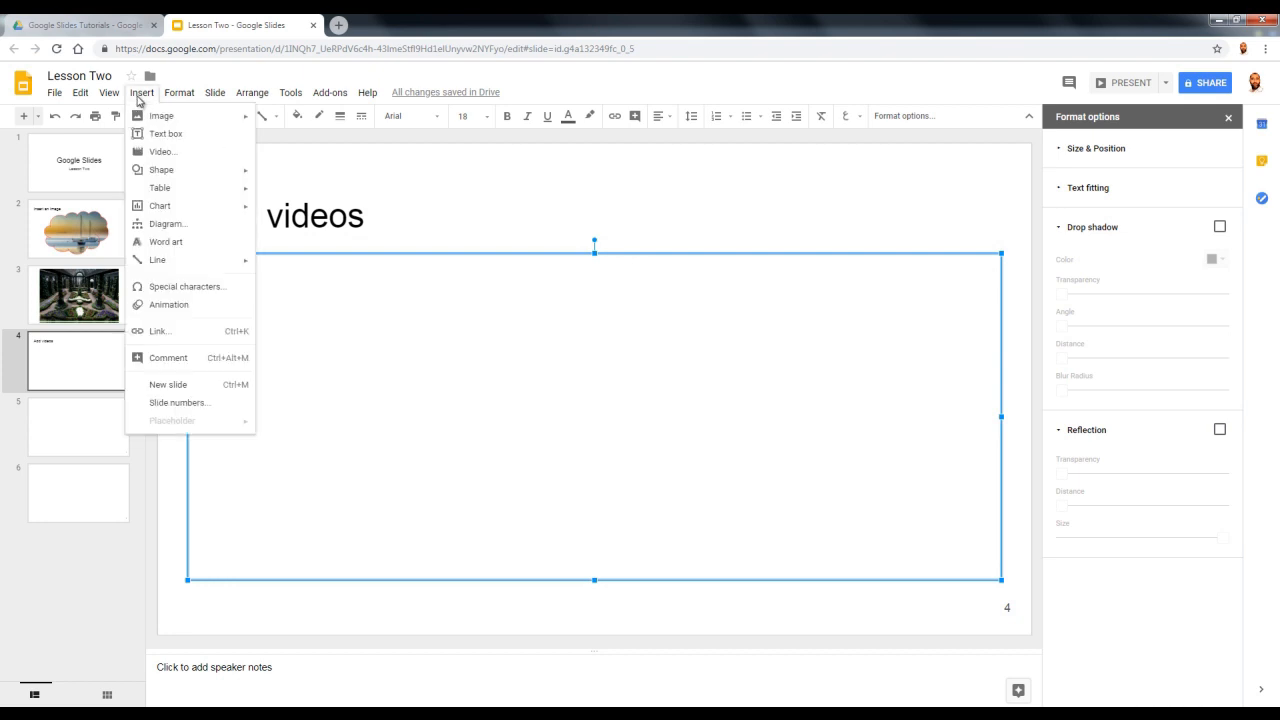
click(163, 152)
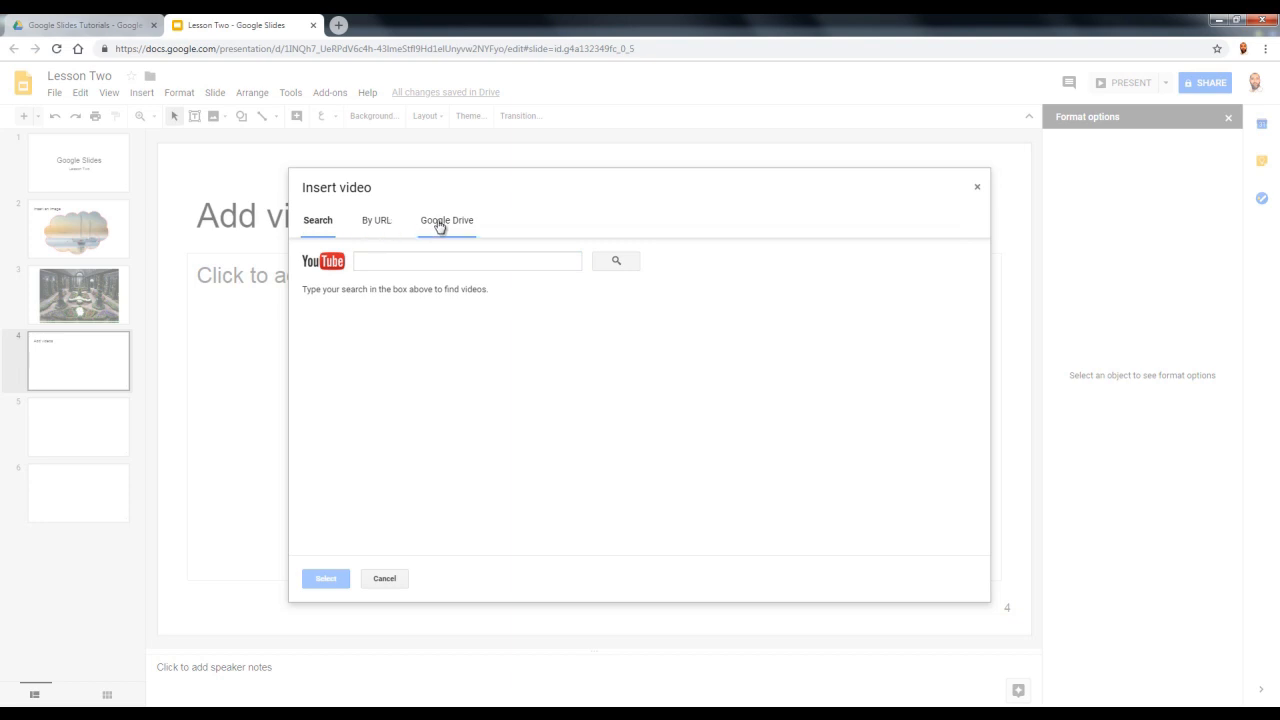
click(389, 260)
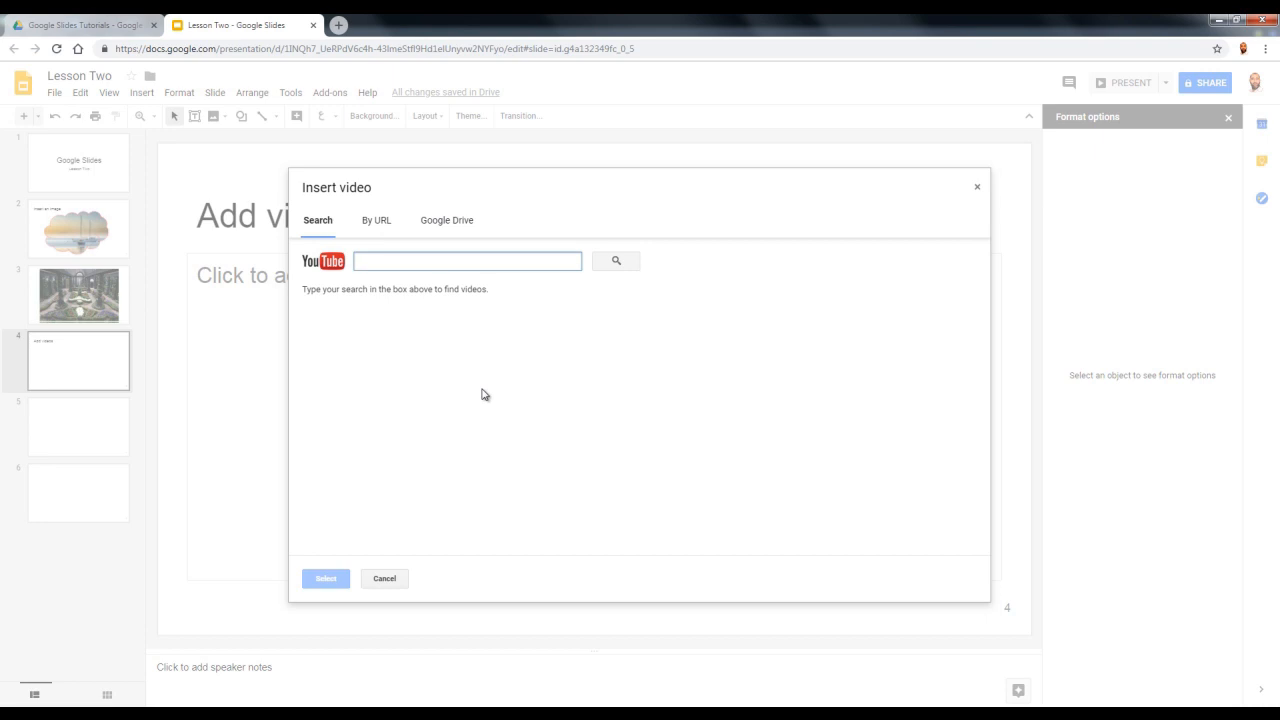
text(H)
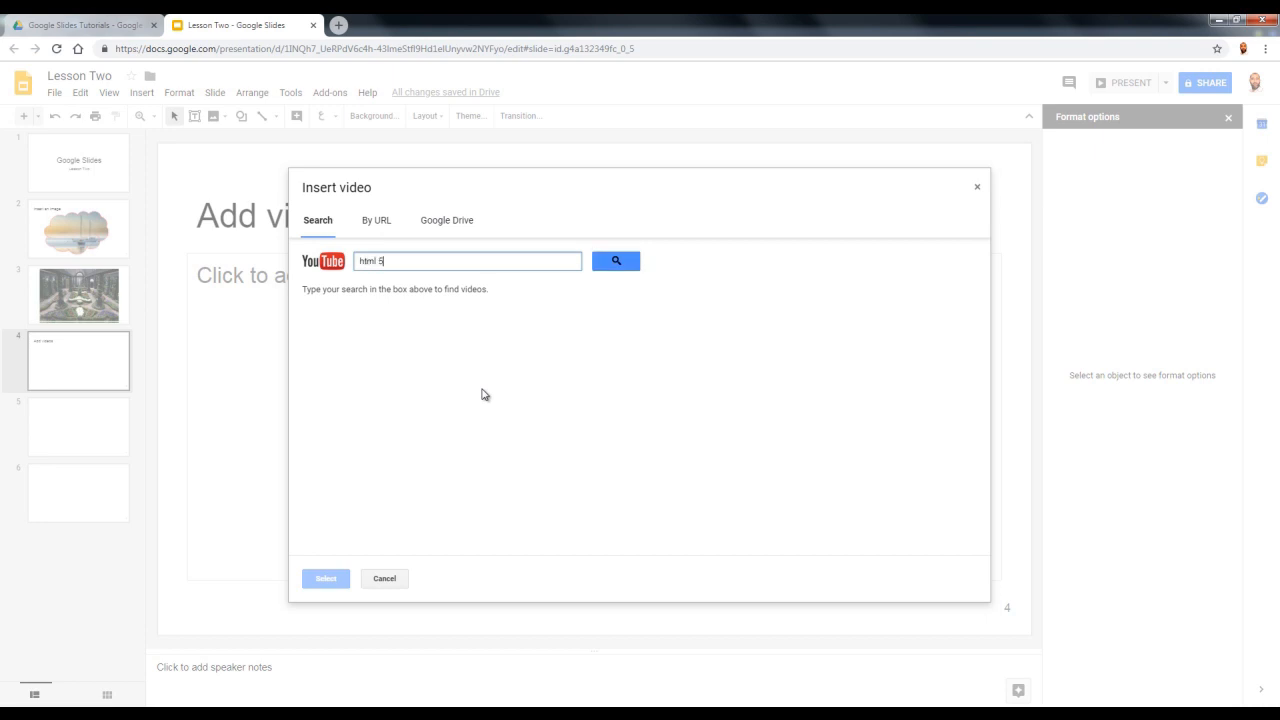
key(Return)
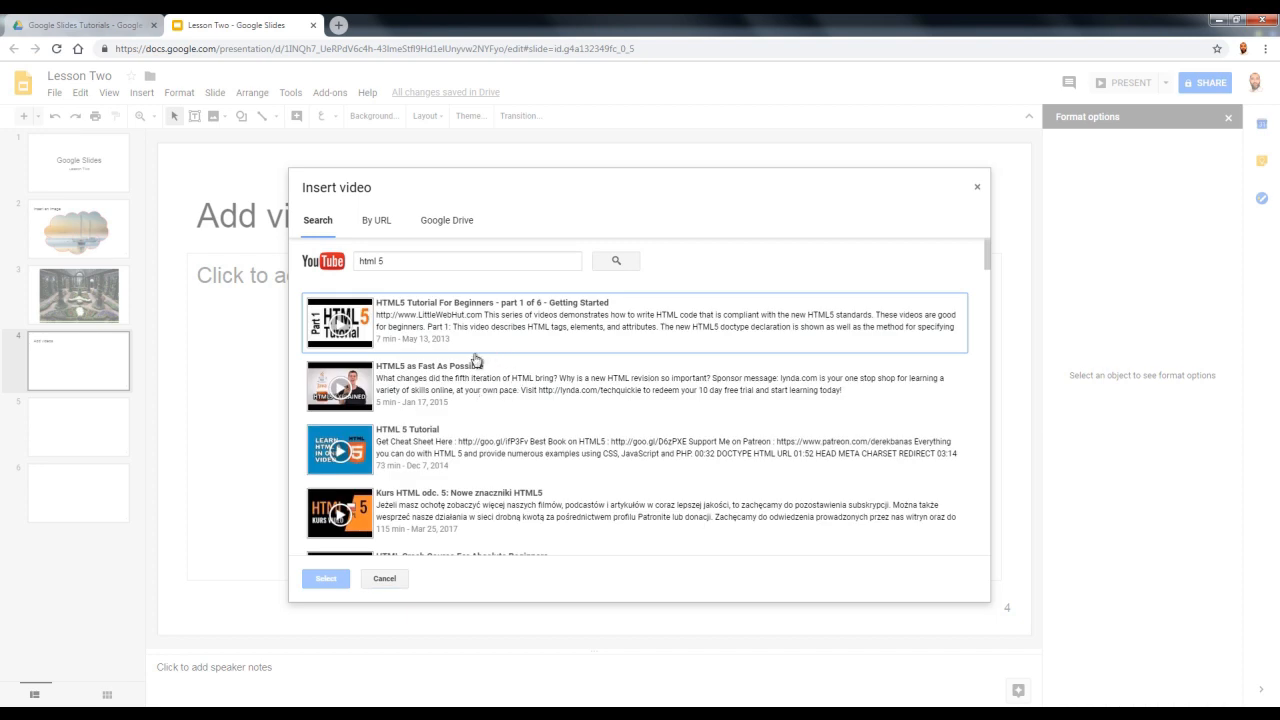
click(465, 342)
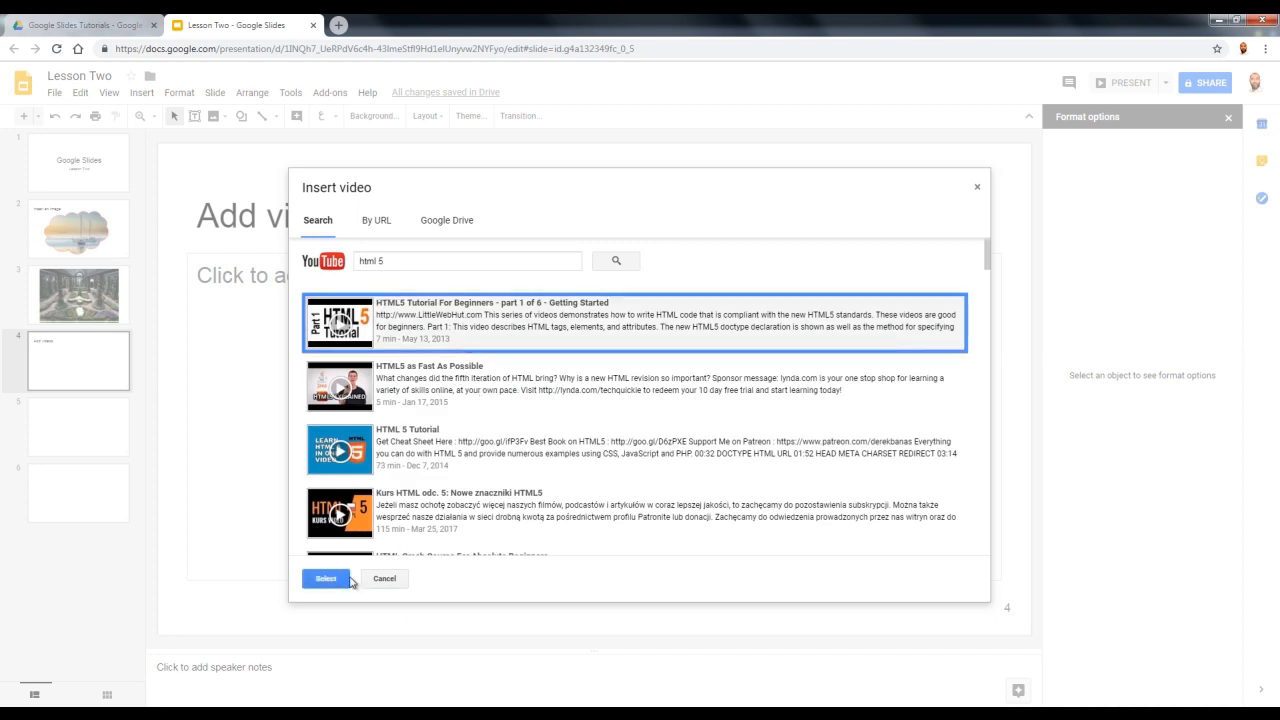
click(327, 578)
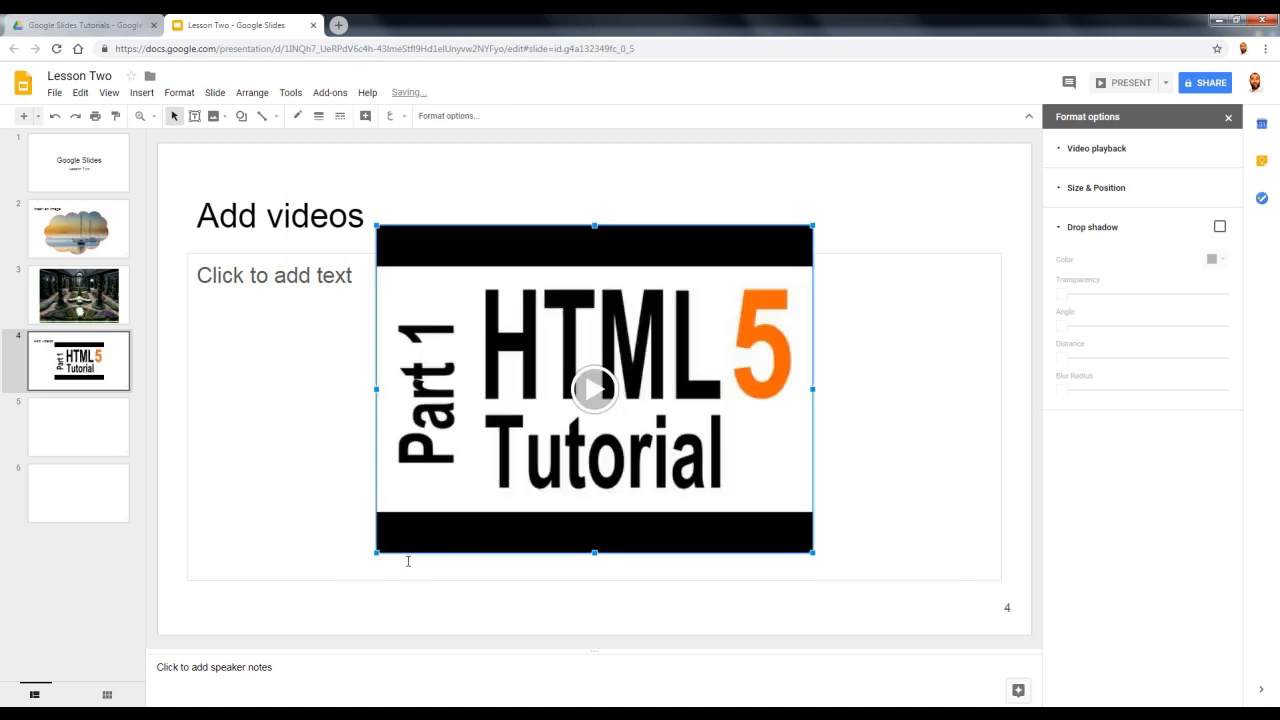
Move the video down below the slide title and delete the empty body placeholder behind it.
drag(541, 234, 535, 272)
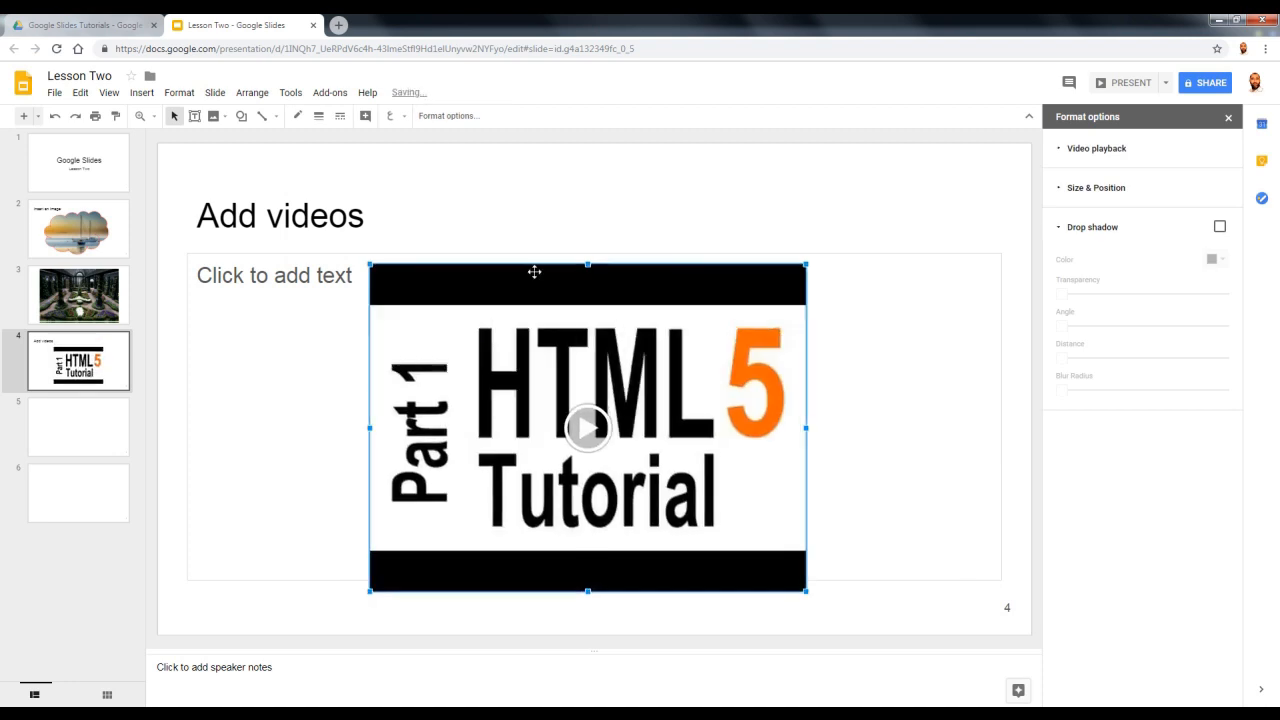
click(835, 388)
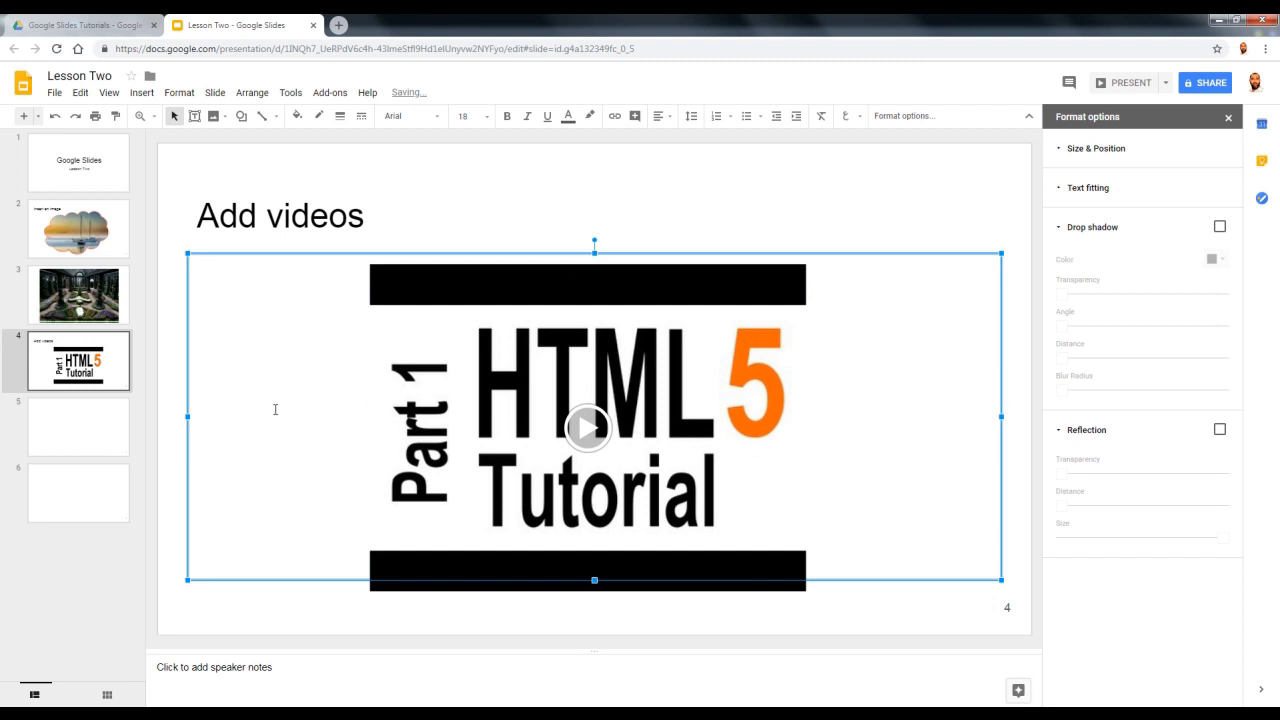
click(995, 254)
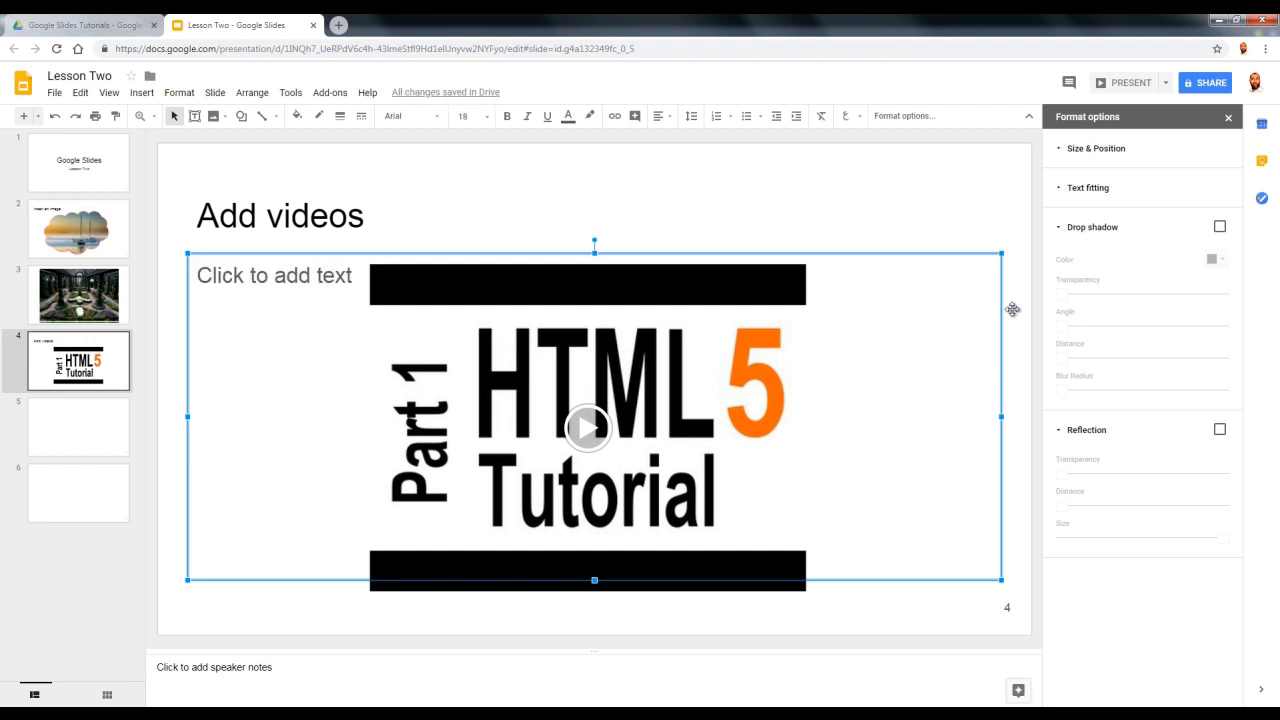
click(1008, 316)
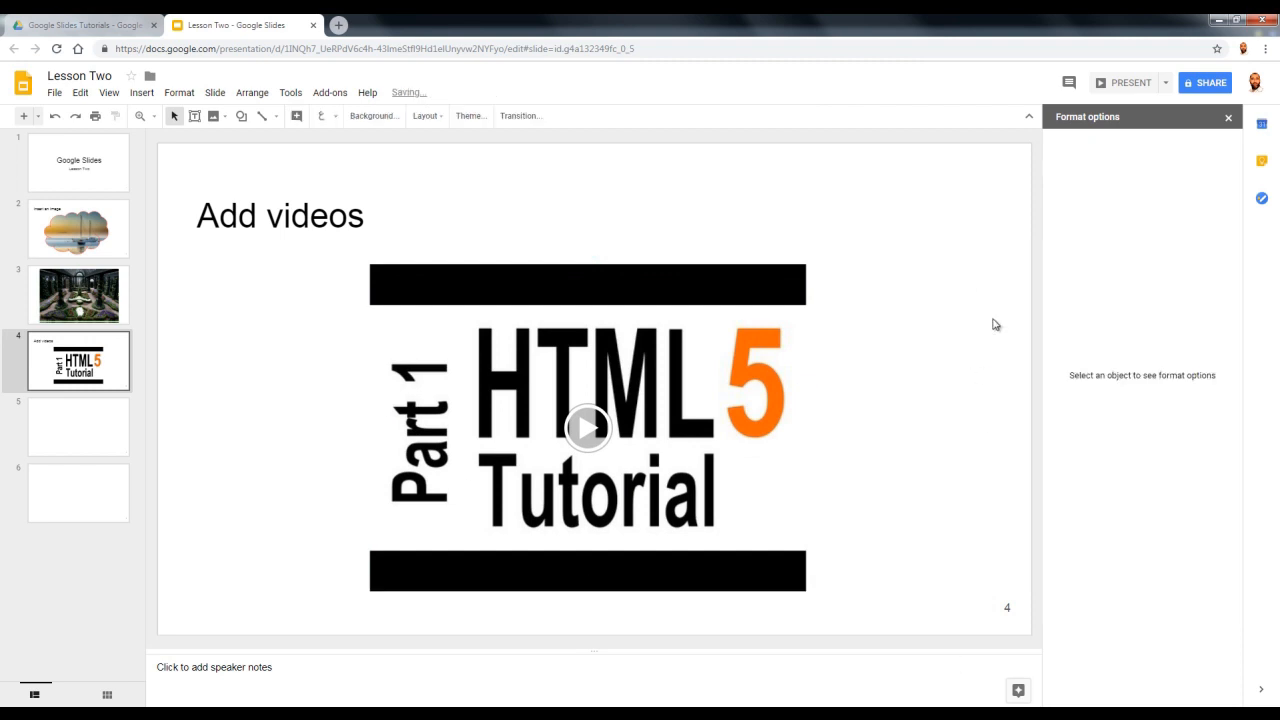
Enter "Add a chart" as the title of slide 5.
click(107, 453)
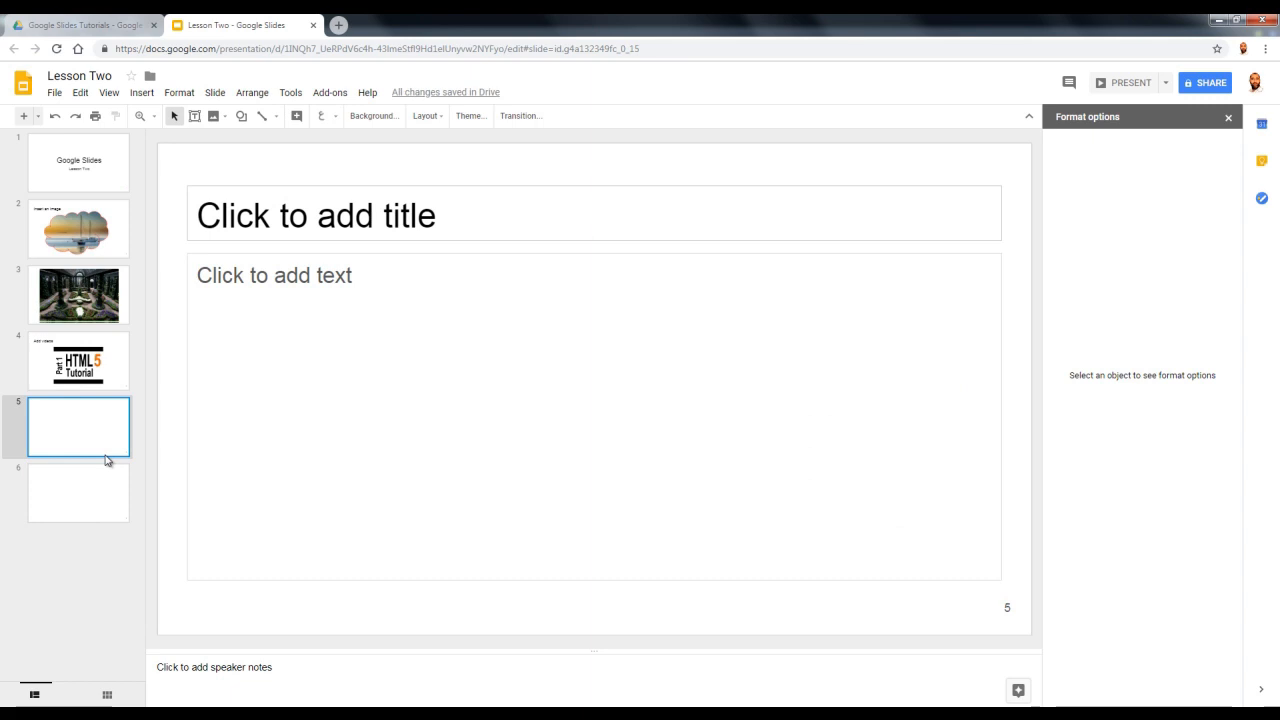
click(438, 212)
text(Add the)
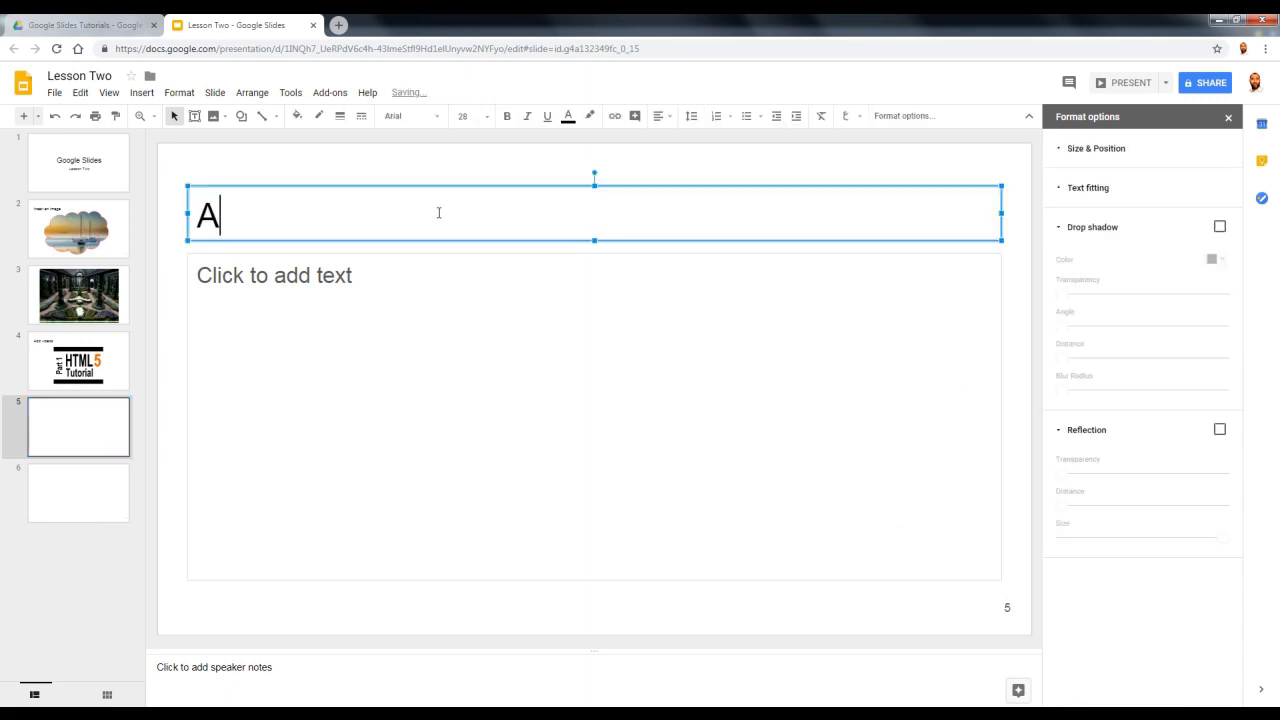
key(BackSpace)
key(BackSpace)
key(BackSpace)
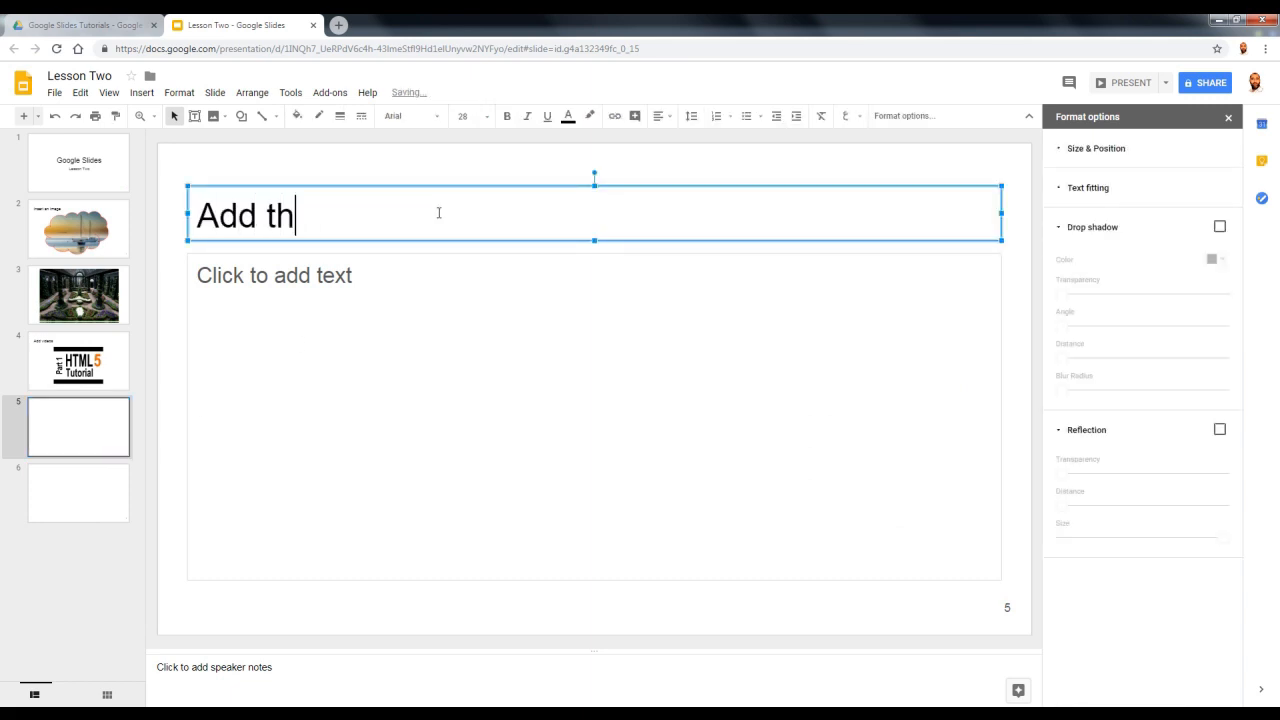
text(a chart)
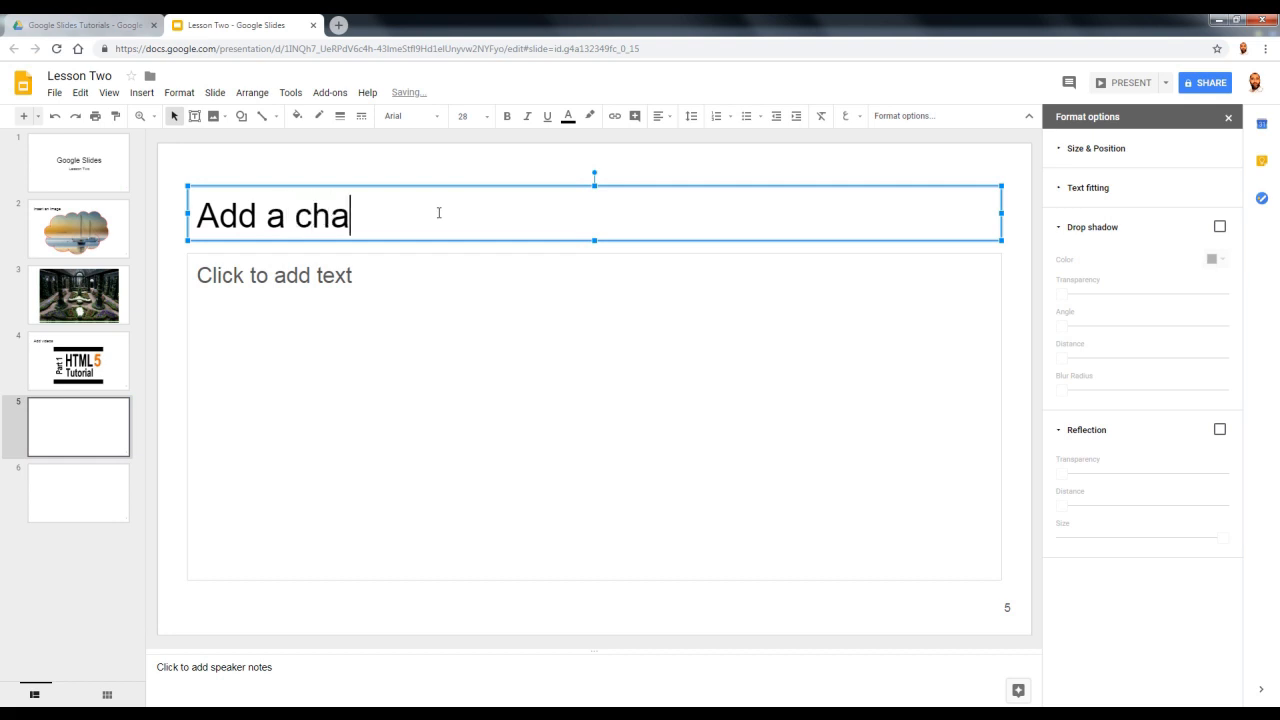
Insert a column chart on slide 5.
click(422, 304)
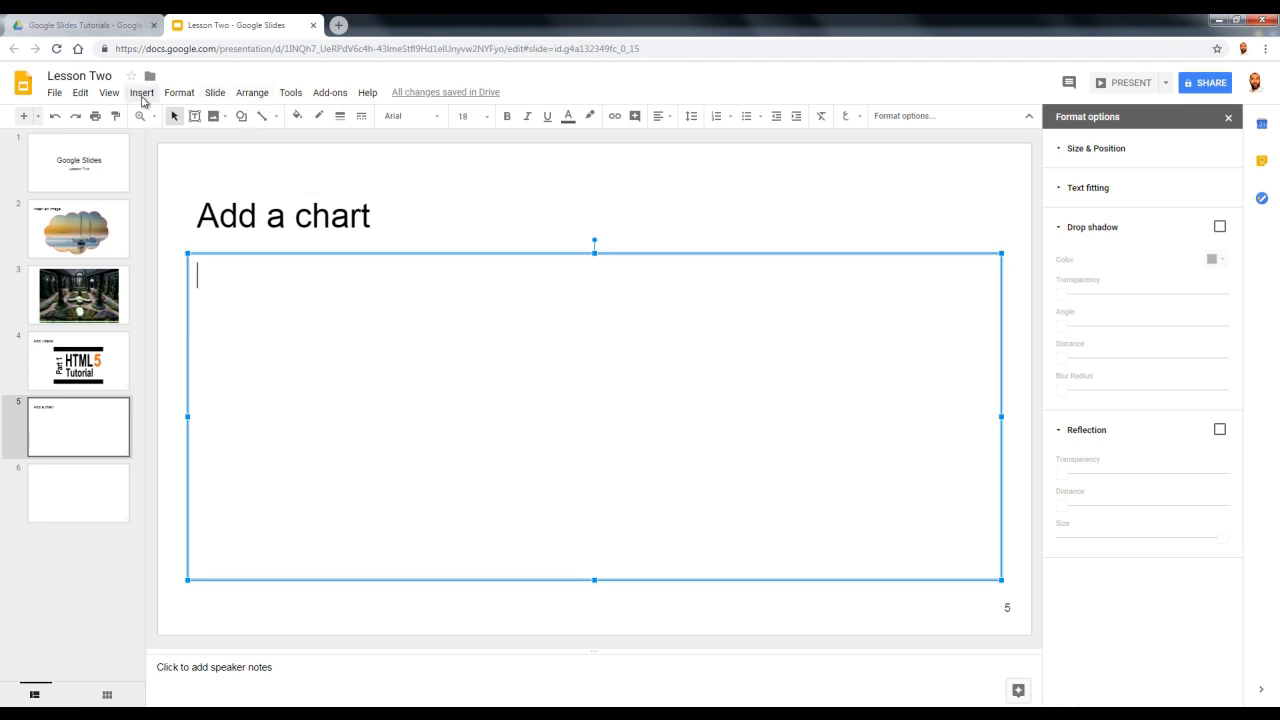
click(142, 96)
mouse_move(177, 207)
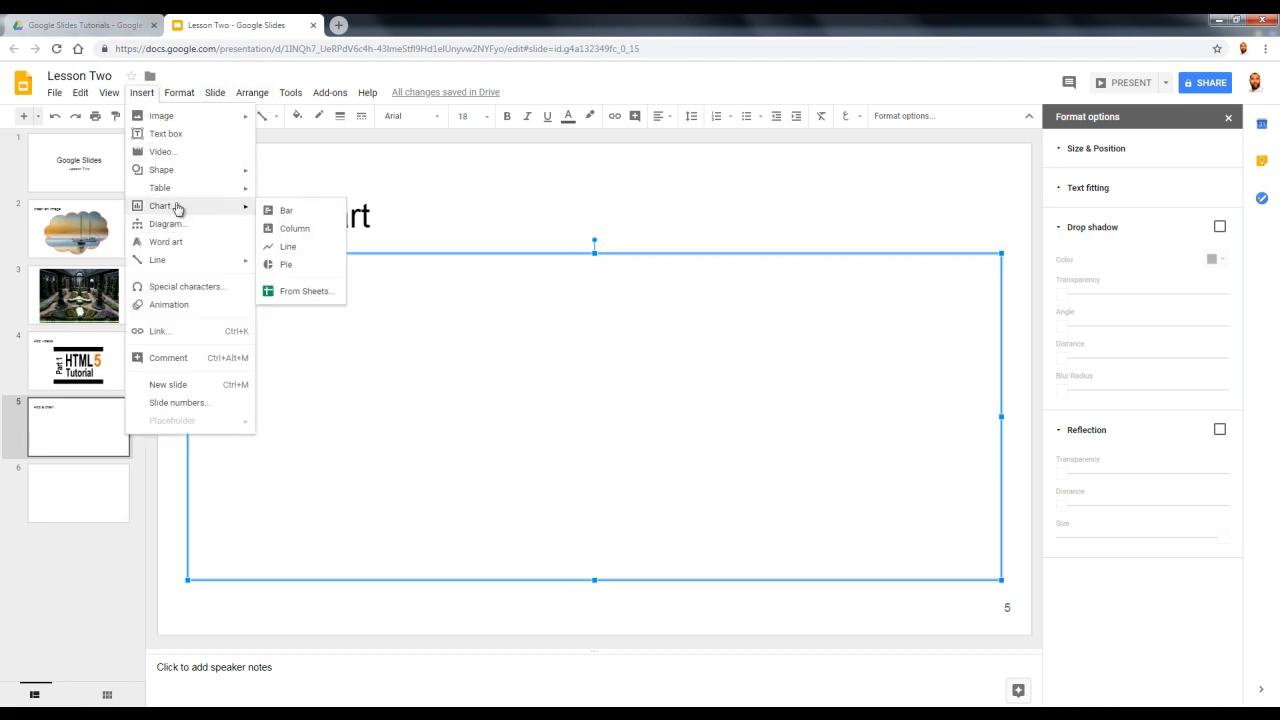
click(300, 230)
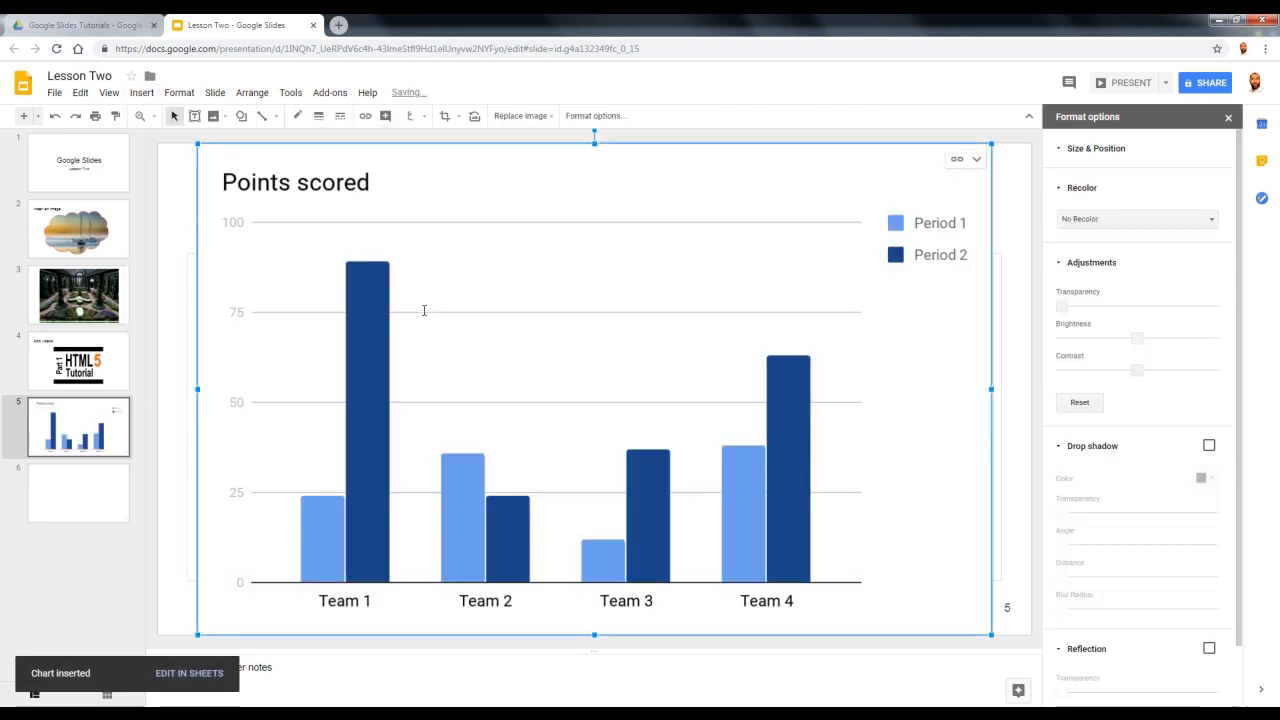
Open the column chart's linked source spreadsheet and move the chart there clear of the data table, into the empty area beside it.
click(978, 162)
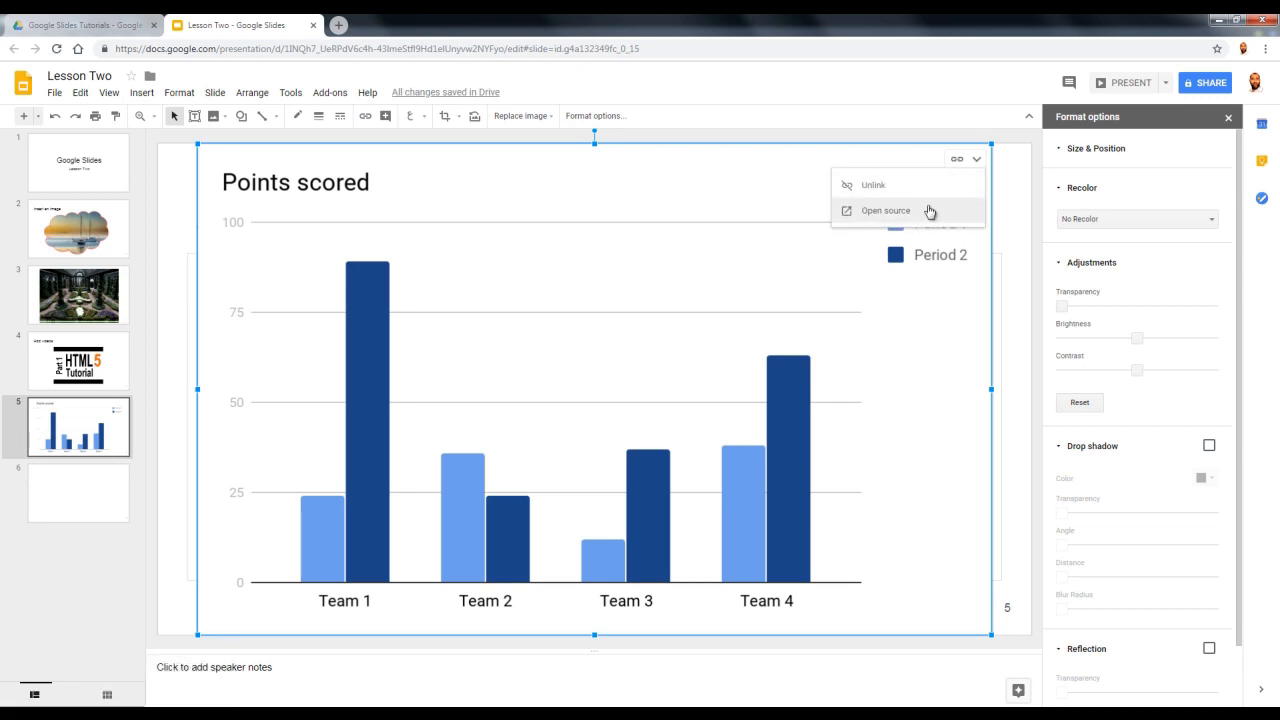
click(929, 211)
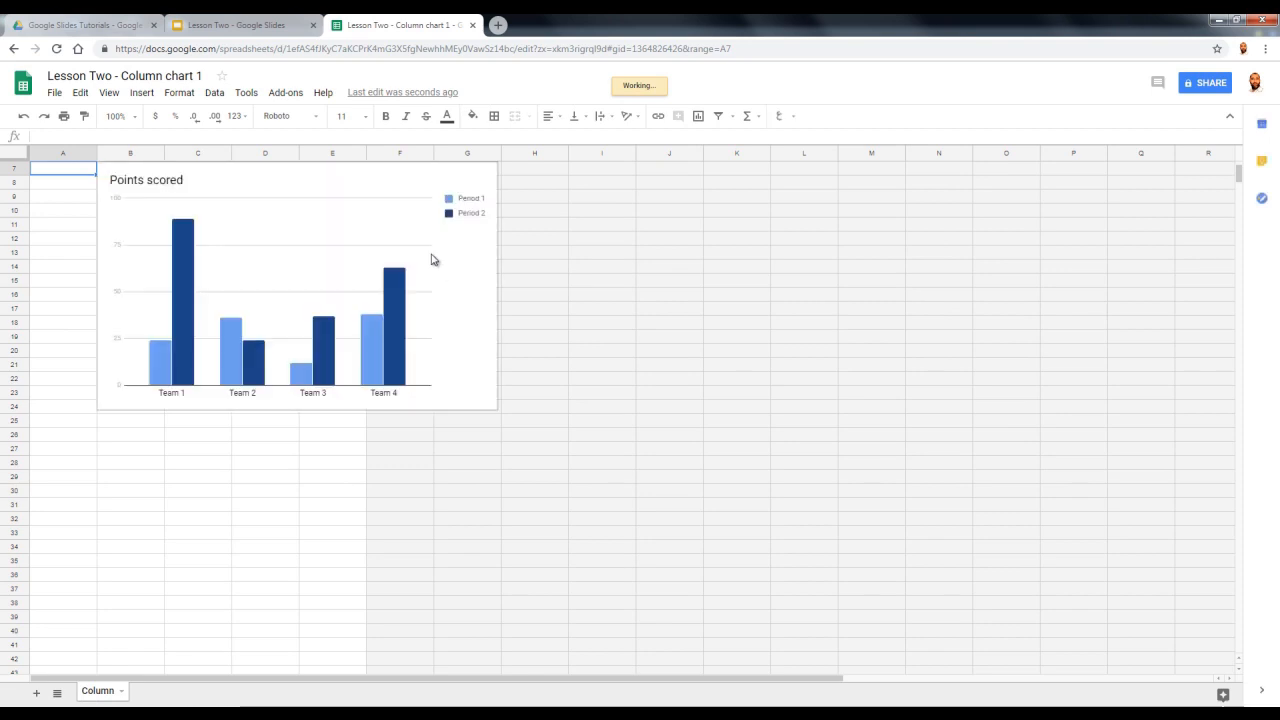
click(338, 189)
drag(345, 188, 744, 184)
scroll(490, 257, up, 2)
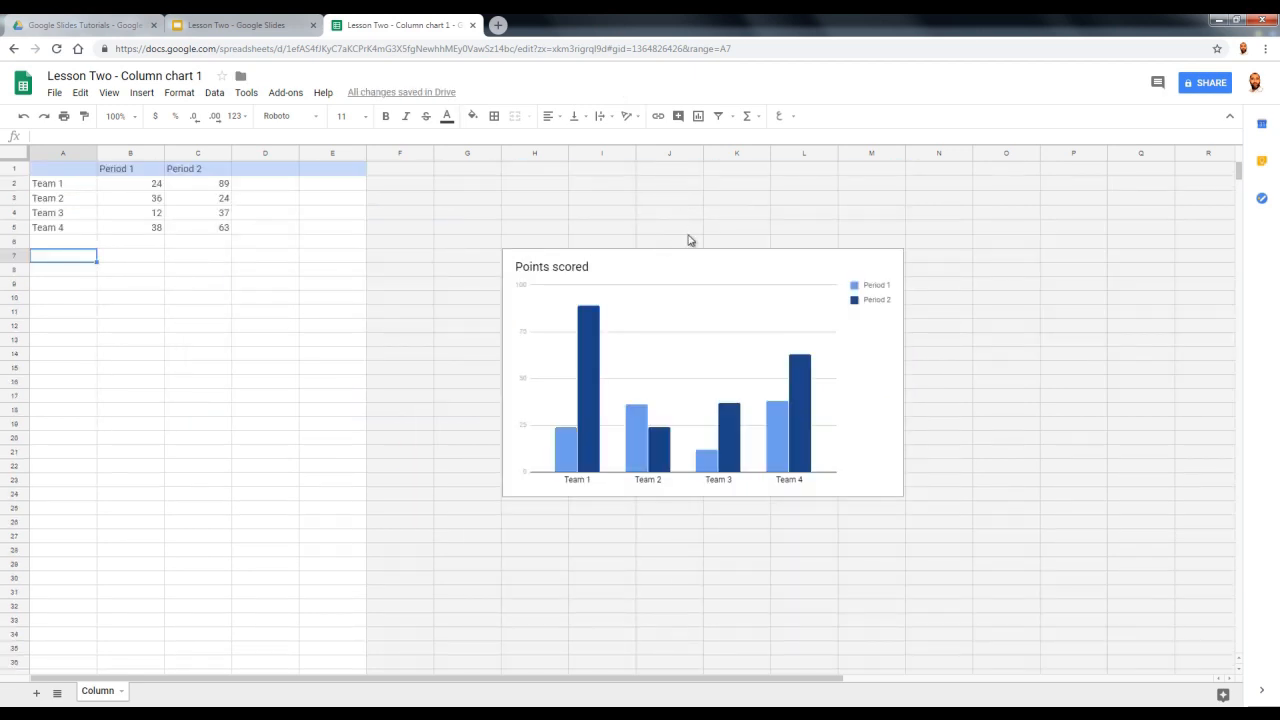
drag(707, 273, 726, 195)
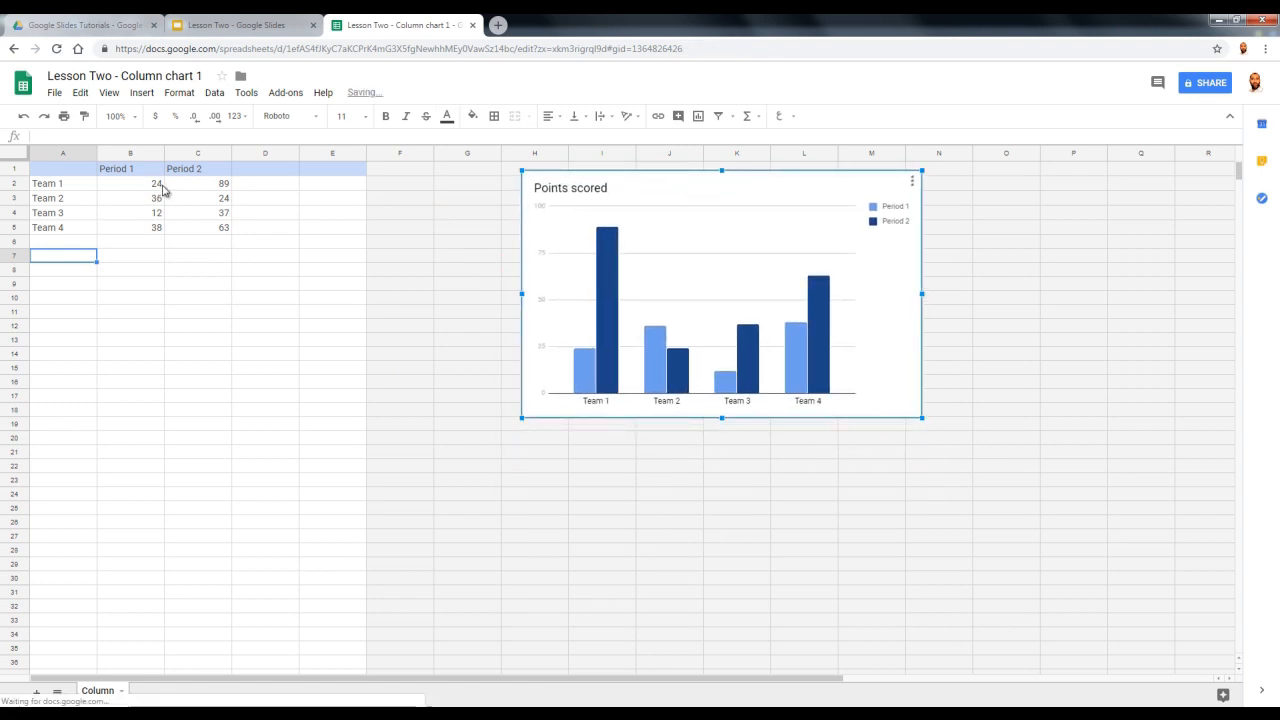
In the chart data, set Period 1 to 100 for Team 1 and 50 for Team 3, and Period 2 to 75 for Team 3.
click(160, 187)
text(100)
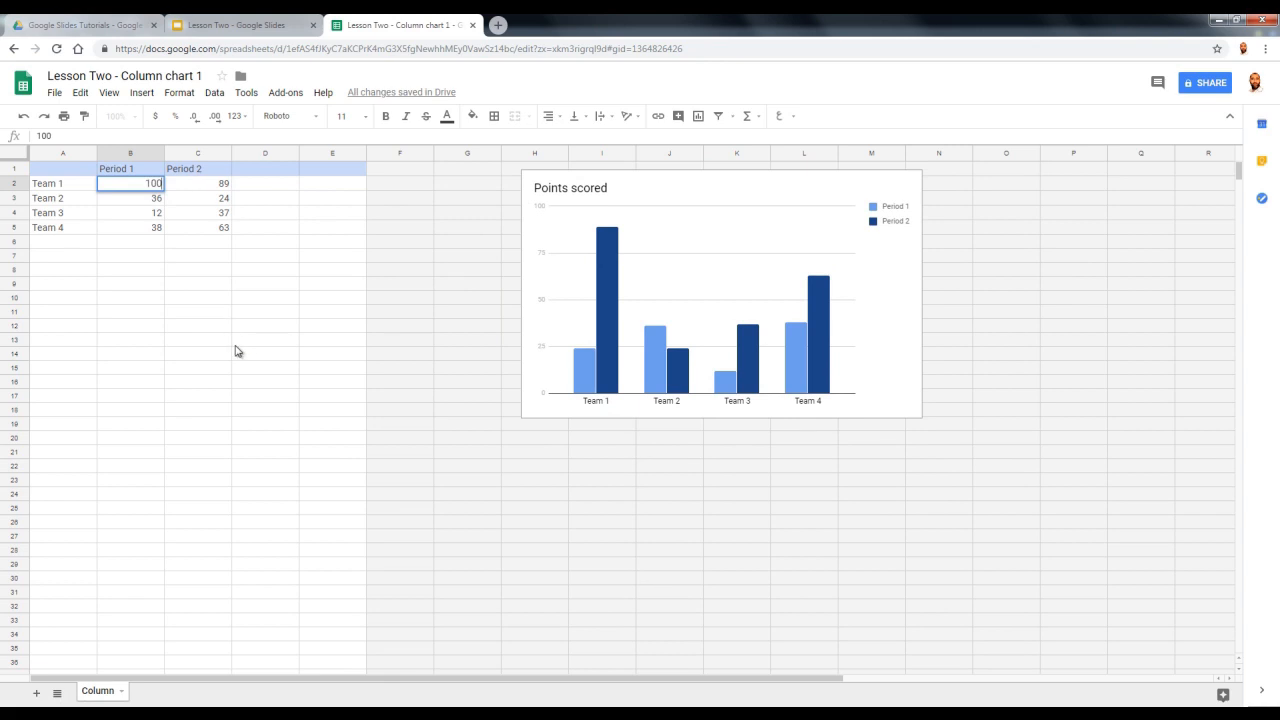
click(230, 345)
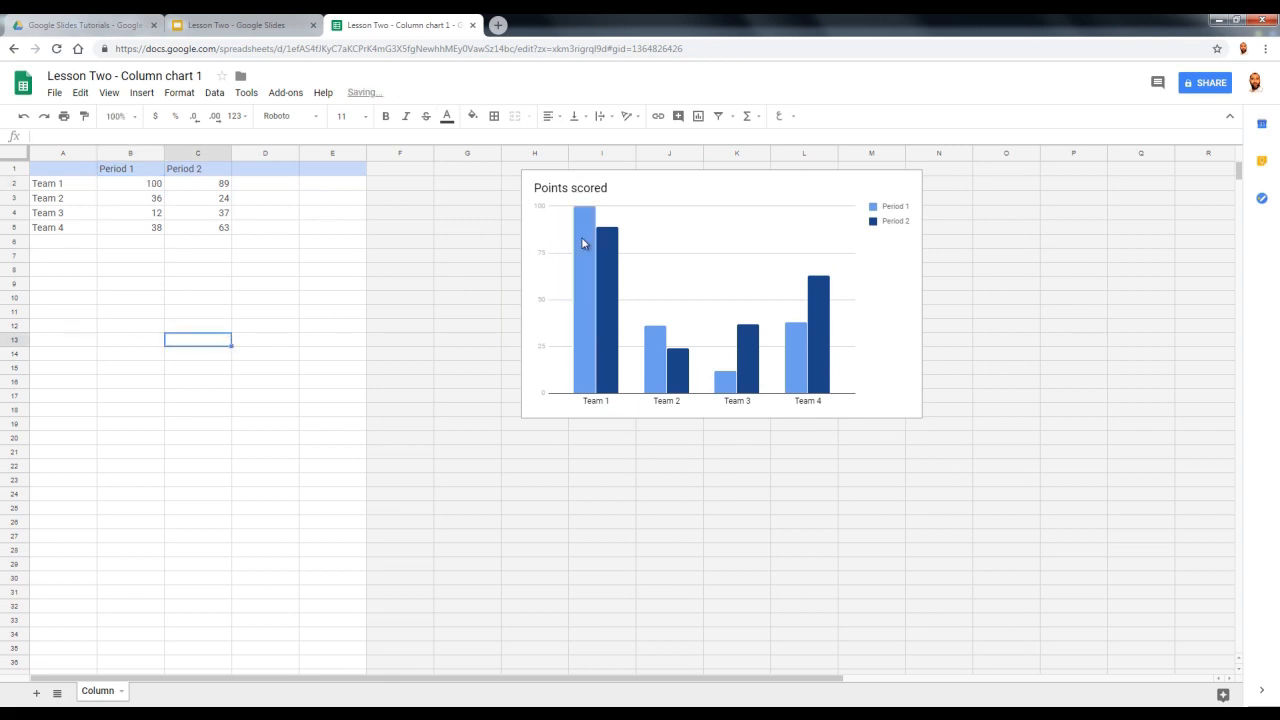
click(160, 214)
text(50)
click(240, 328)
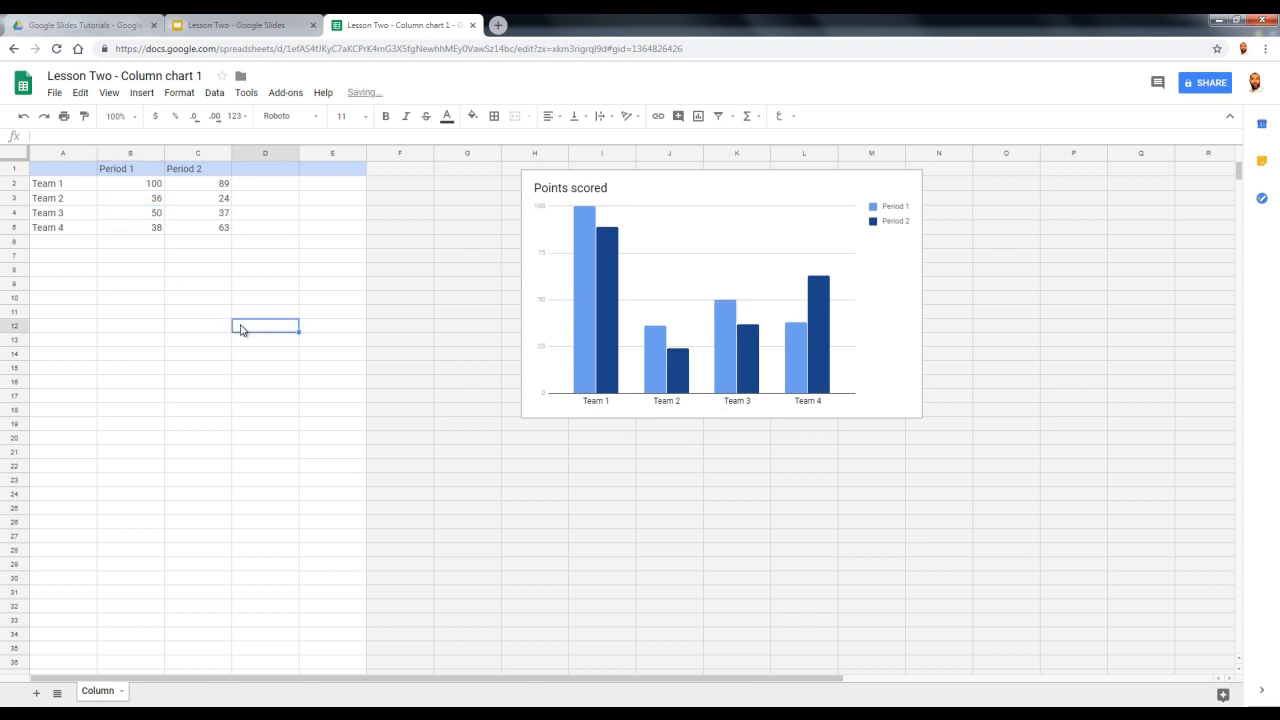
click(214, 213)
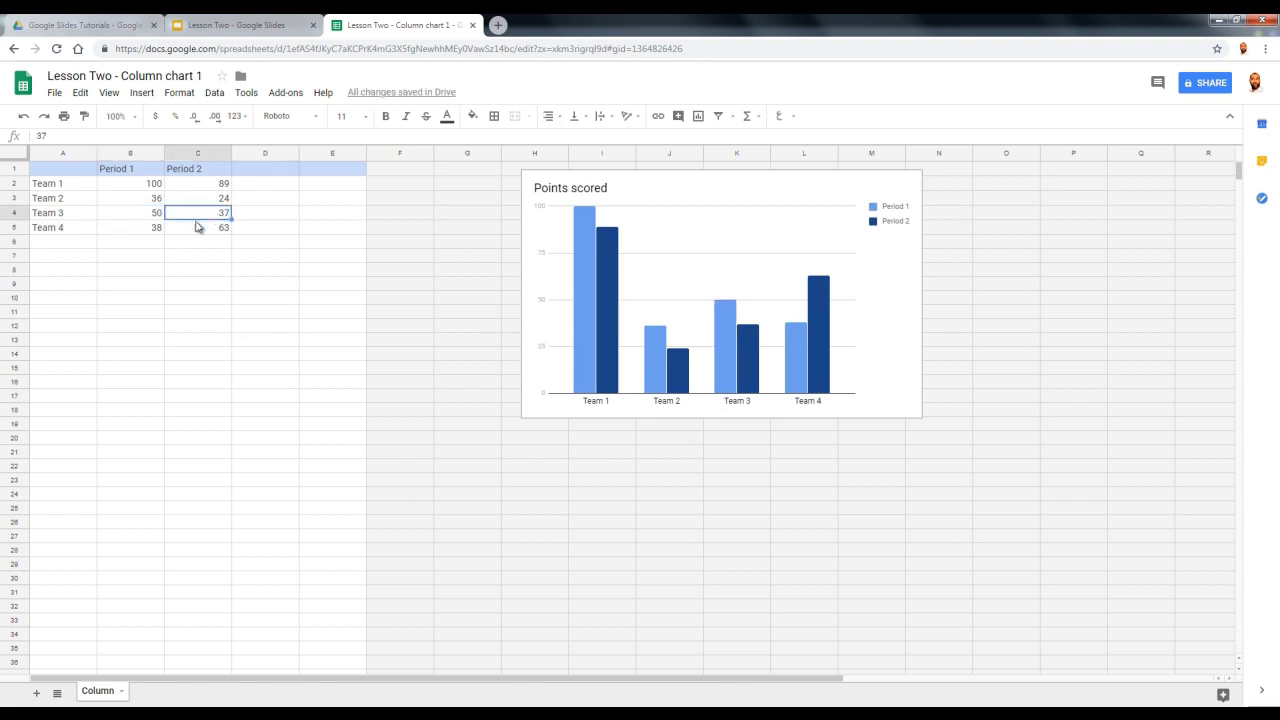
text(75)
click(257, 285)
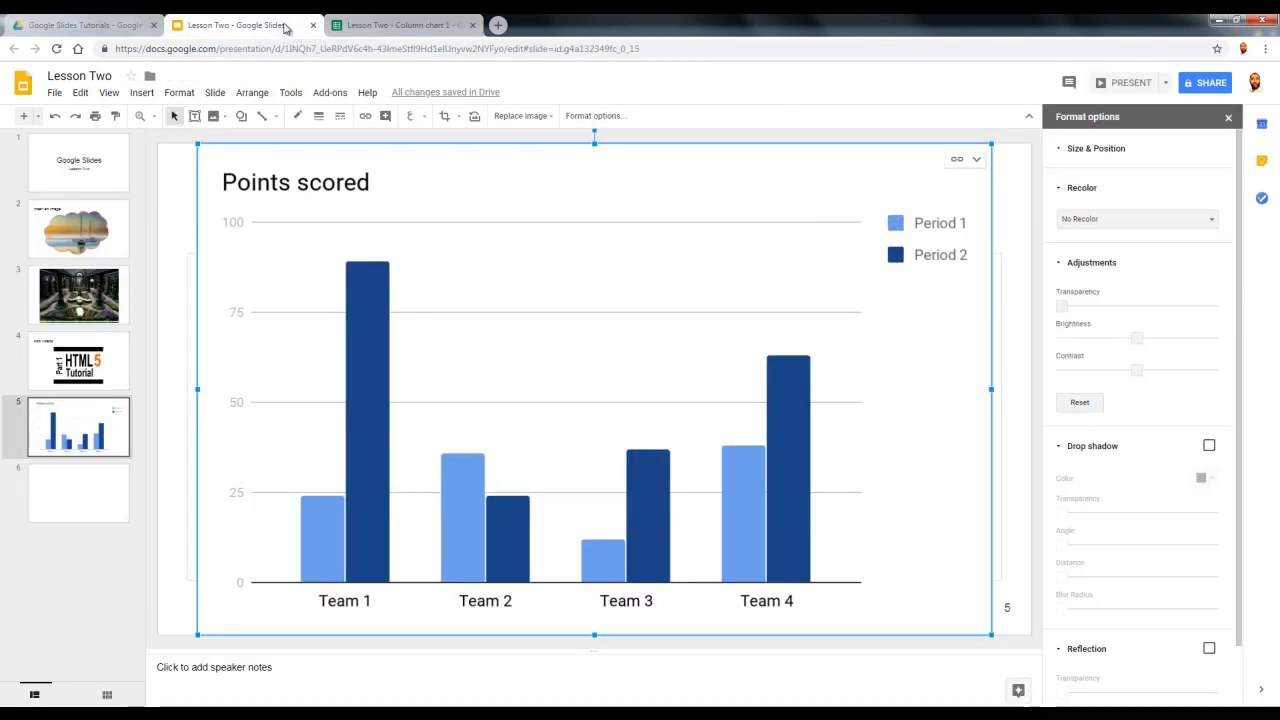
Return to the Lesson Two presentation and update the linked chart on slide 5 with the edited spreadsheet data.
click(287, 28)
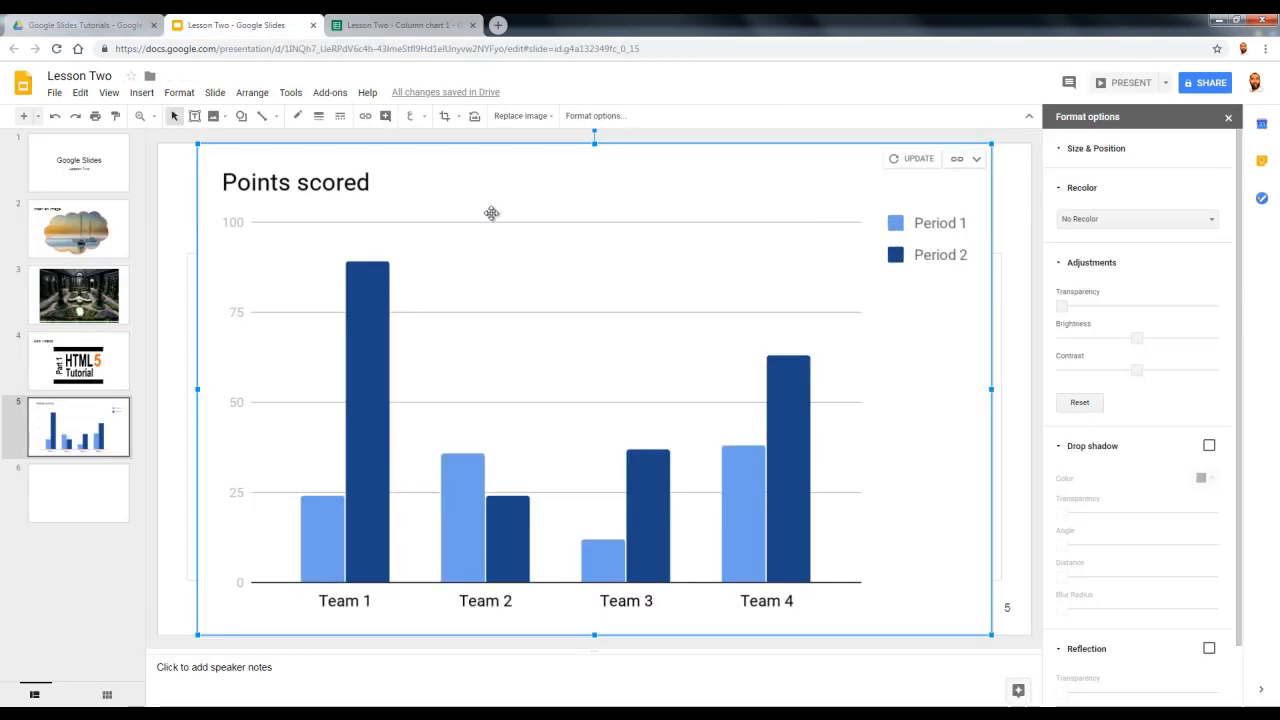
click(911, 161)
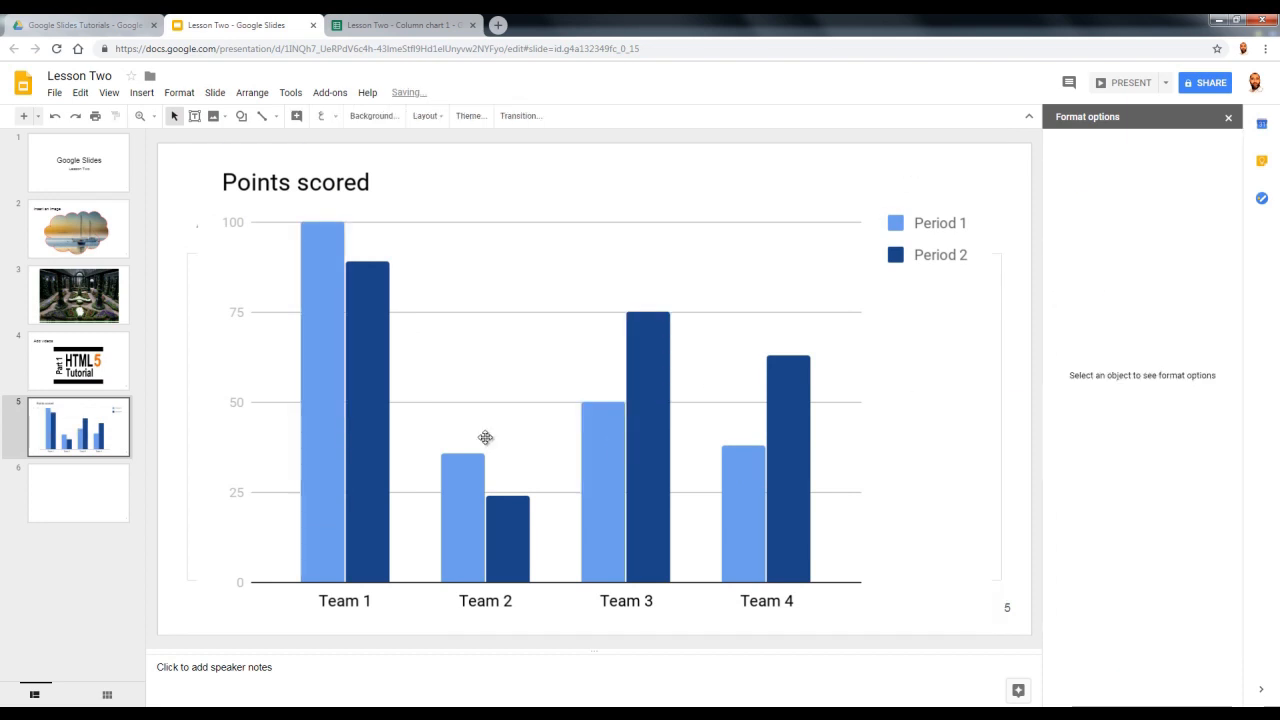